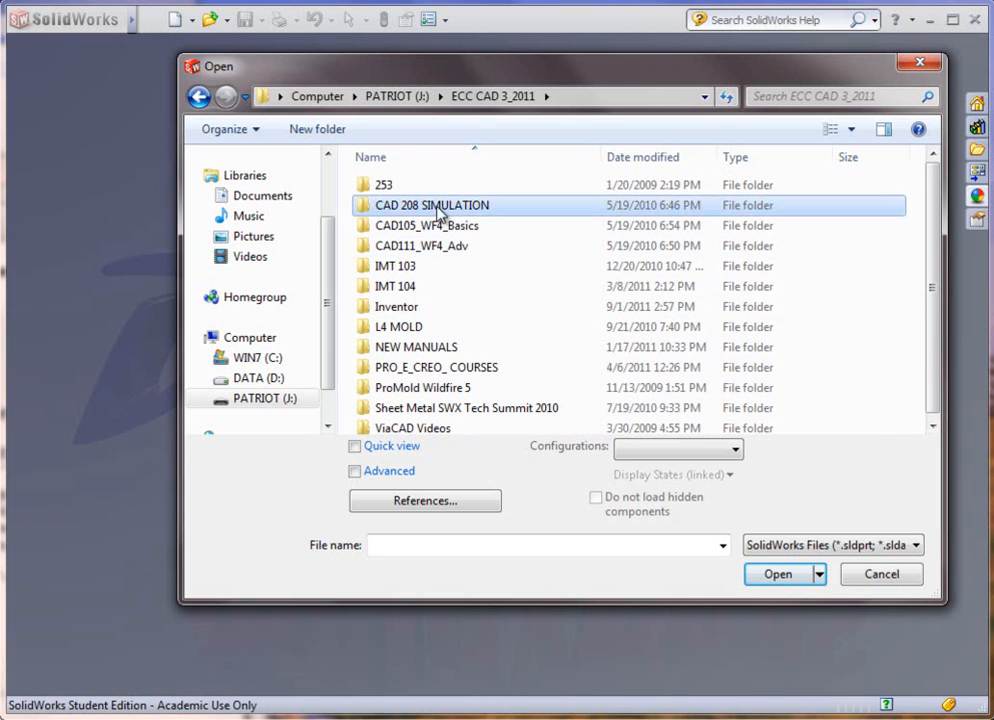
Step: Copy the E7 CELL part file from the E7 FEA folder inside CAD 208 SIMULATION
double_click(437, 212)
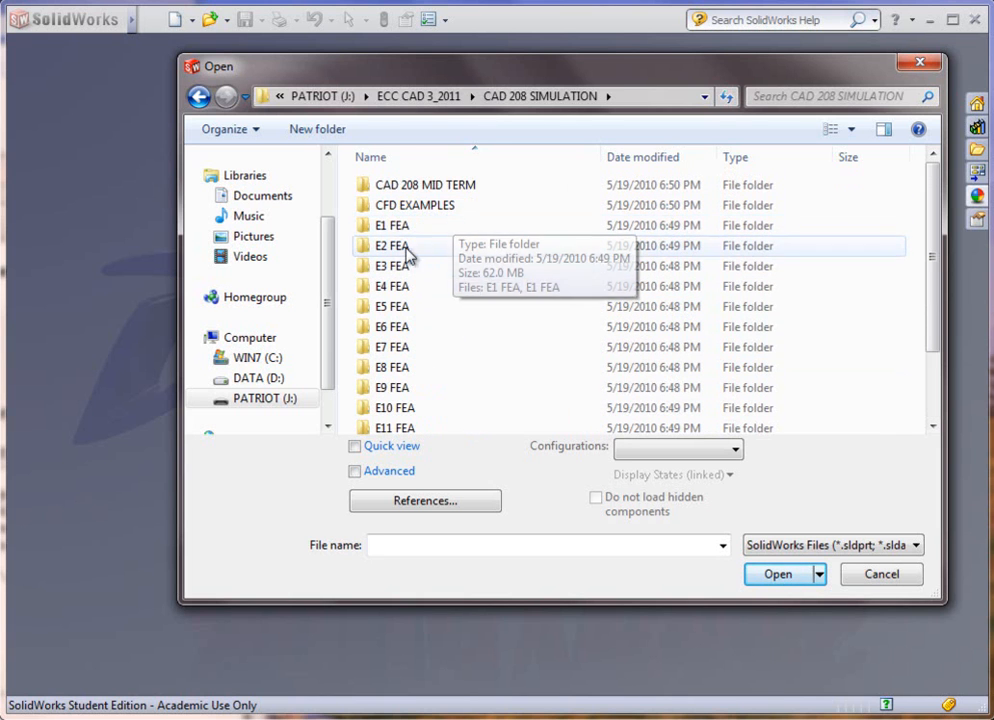
double_click(388, 349)
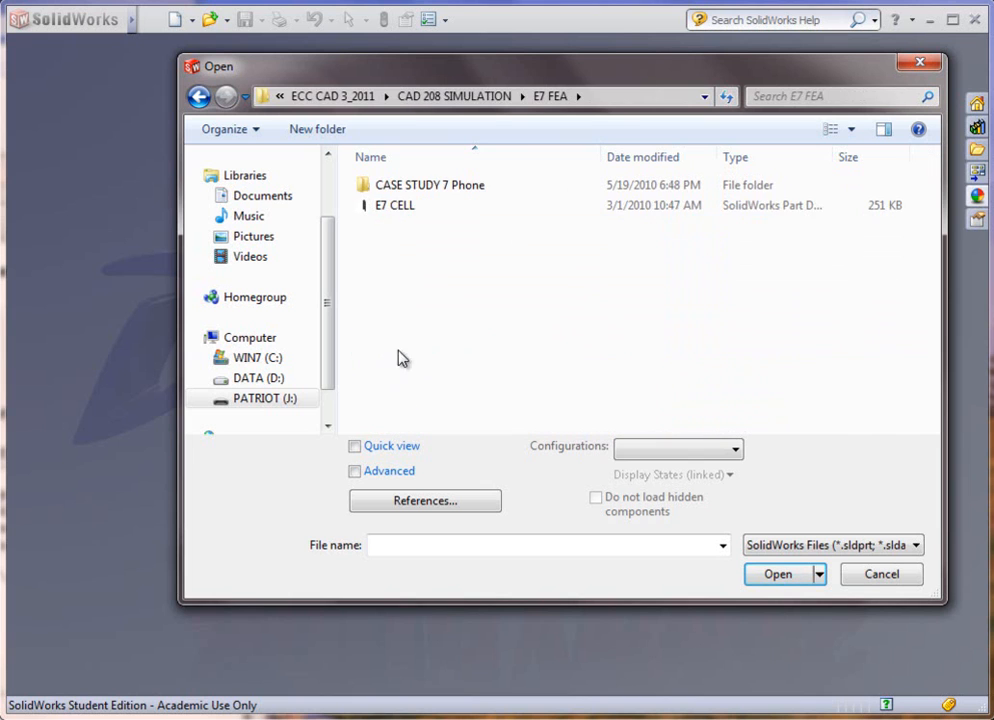
click(386, 217)
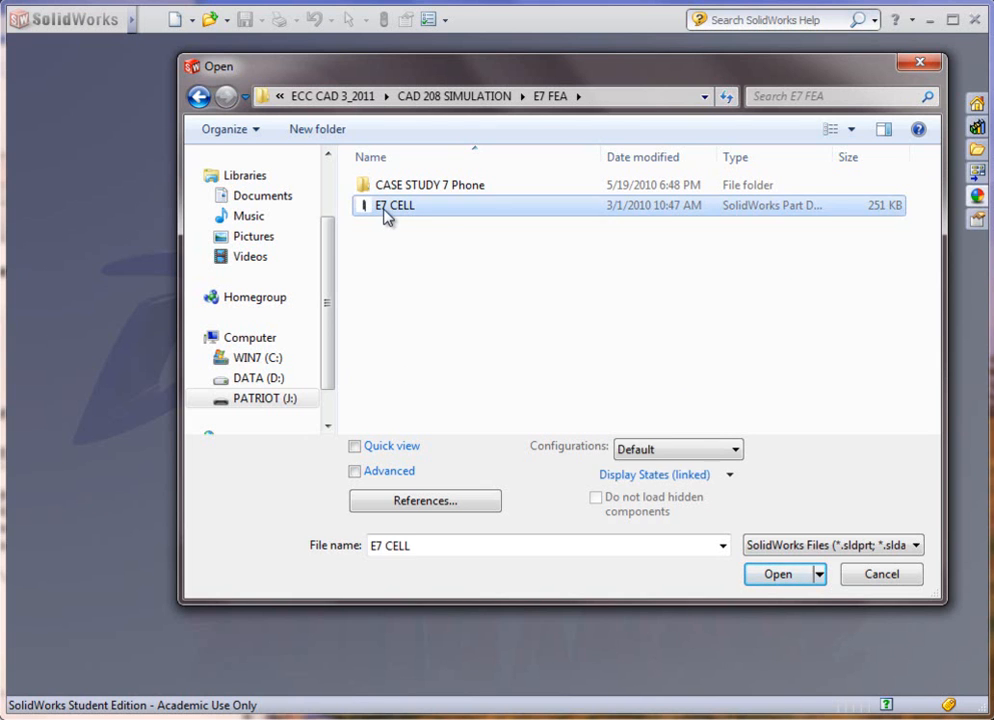
right_click(386, 217)
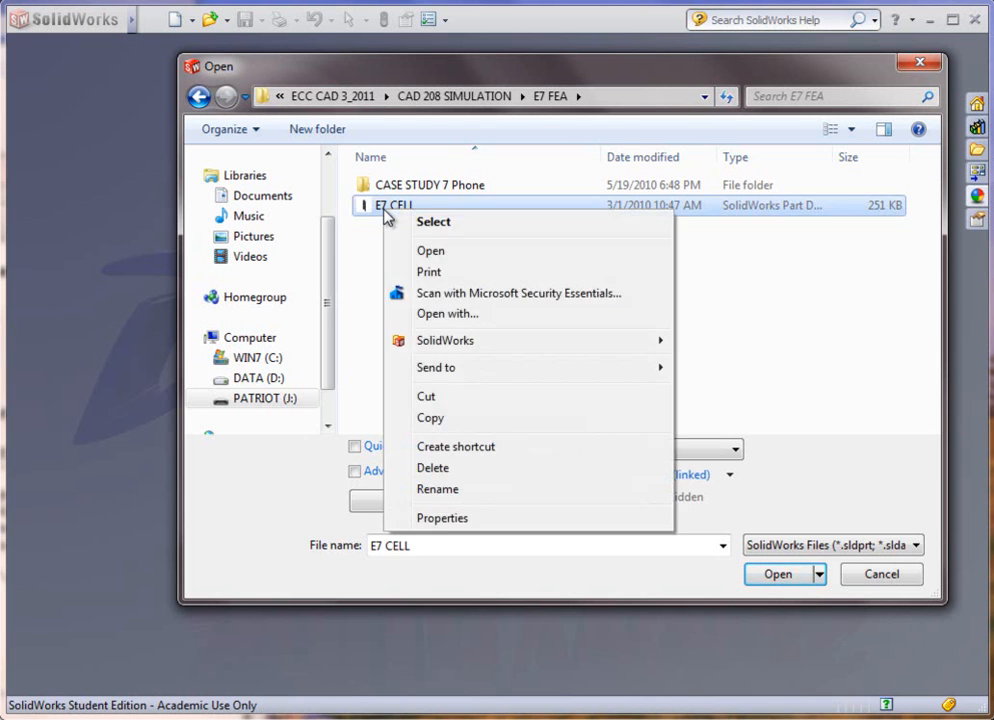
click(427, 419)
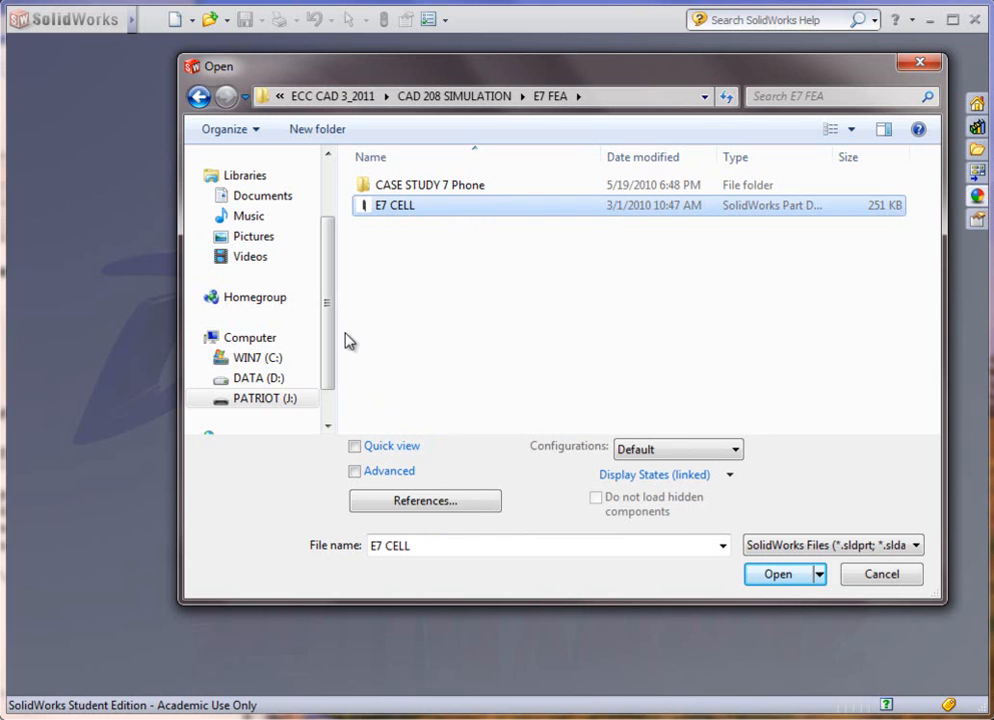
Step: Create a new folder named temp on the C: drive and open it
click(266, 358)
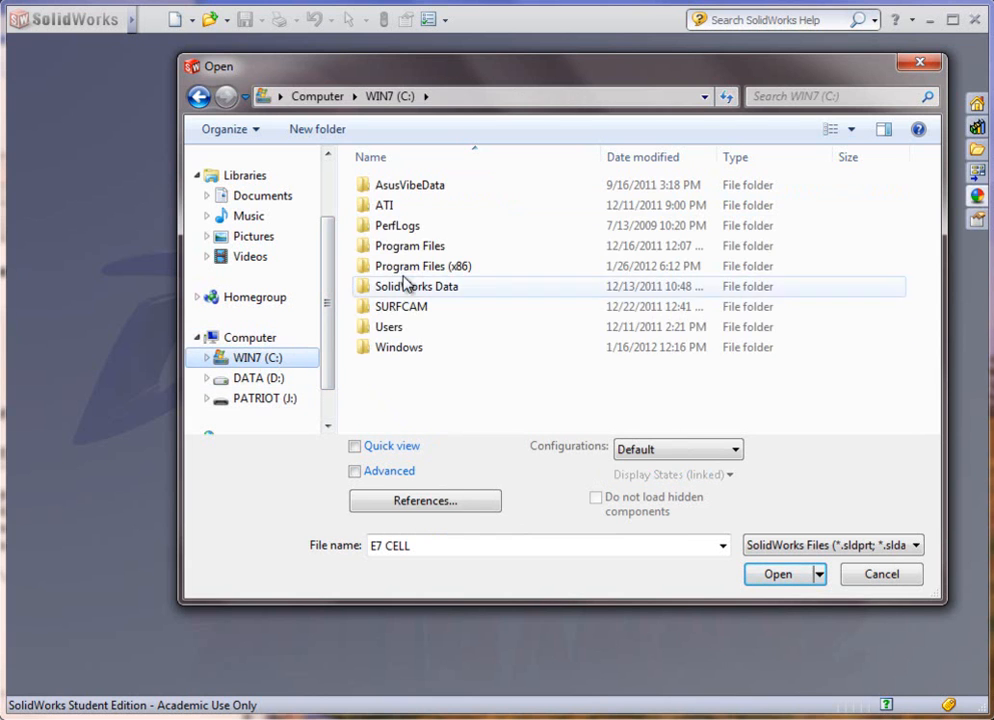
right_click(409, 395)
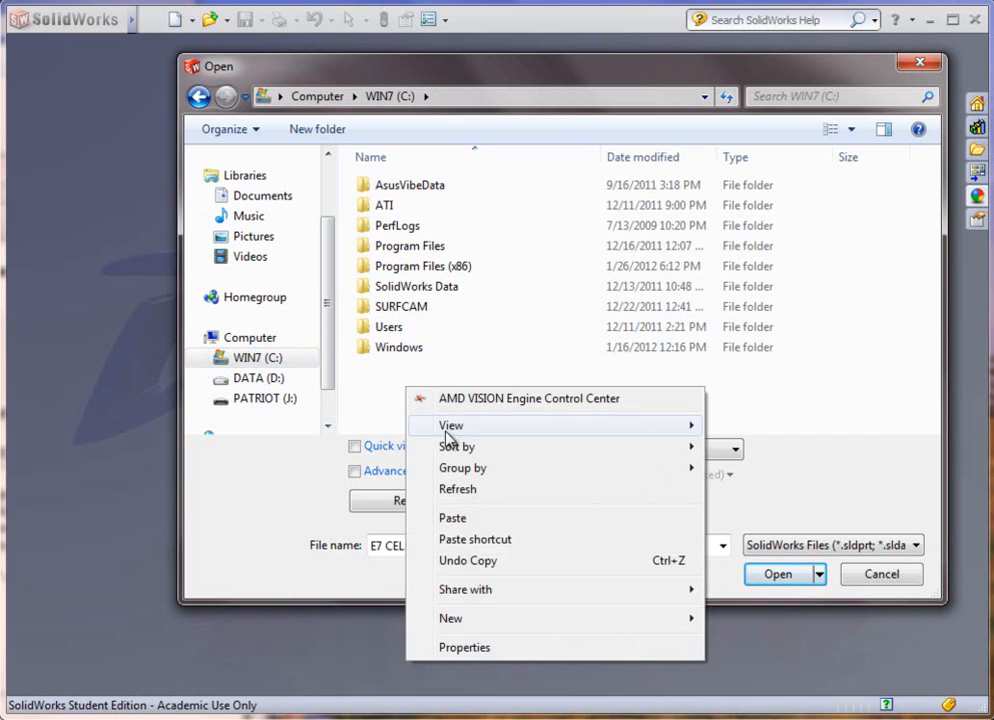
mouse_move(500, 625)
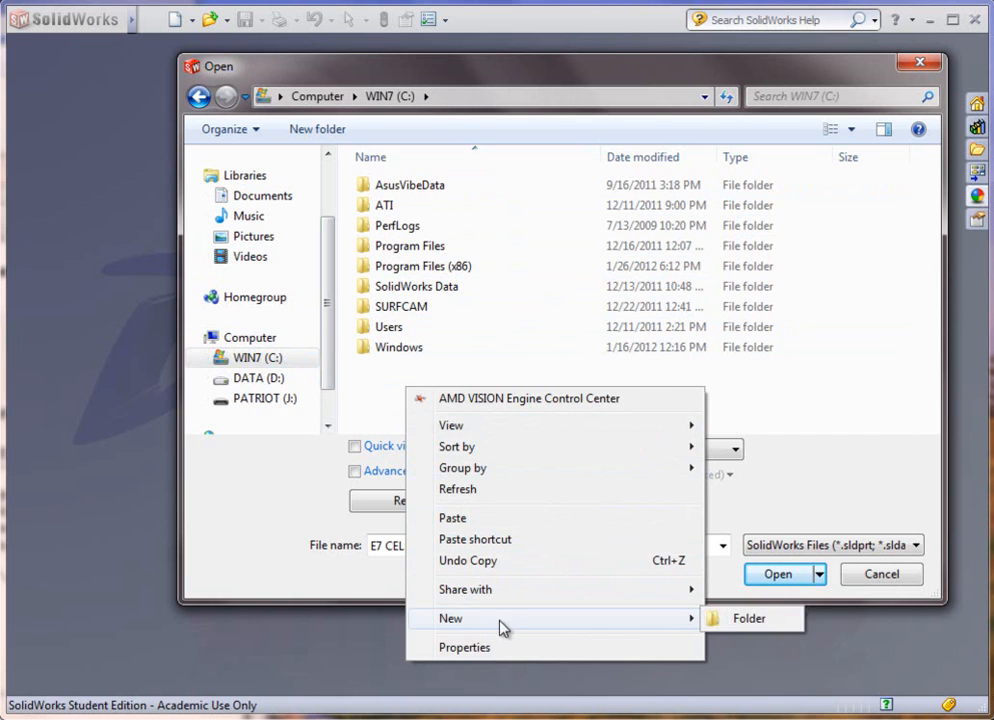
click(745, 618)
text(te)
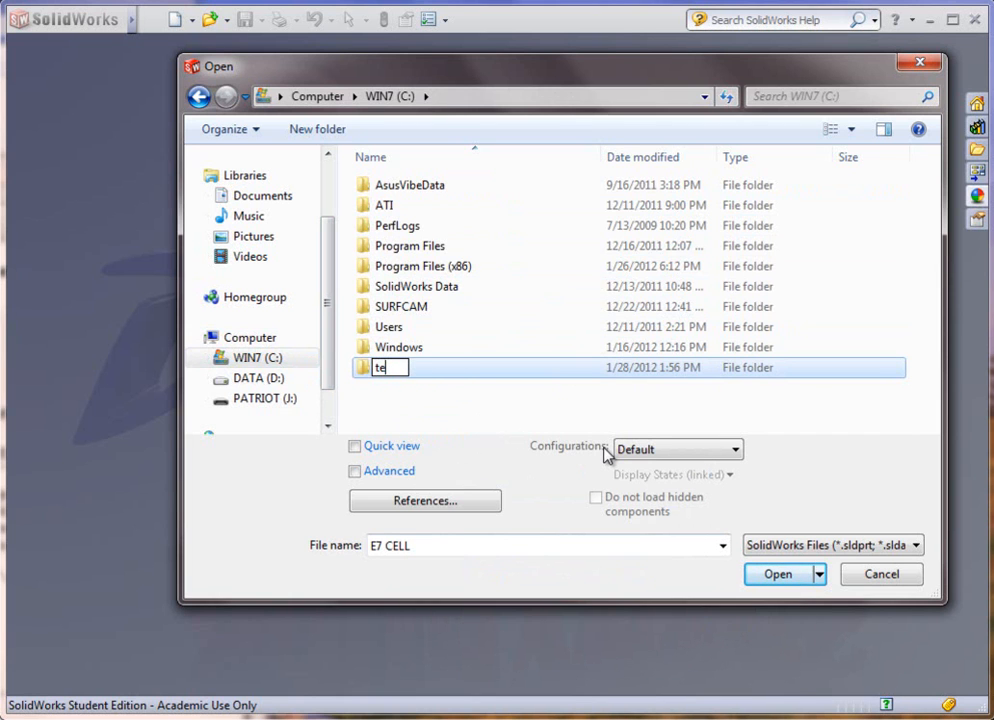
text(mp)
key(Return)
double_click(363, 370)
Step: Paste the E7 CELL part into the temp folder and open that copy
right_click(400, 277)
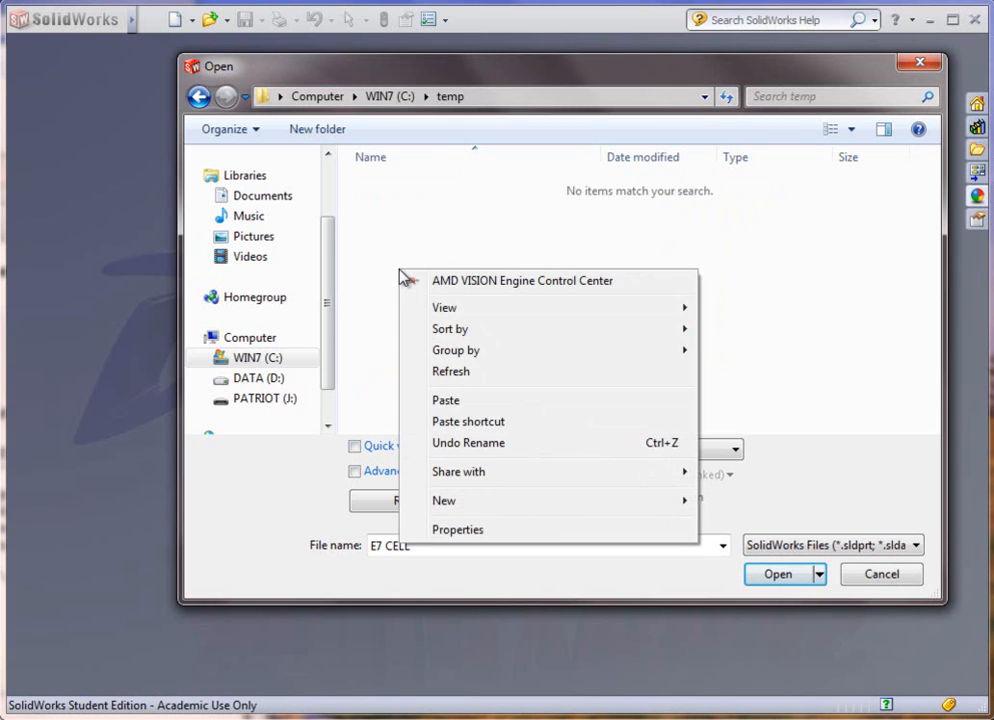
click(452, 403)
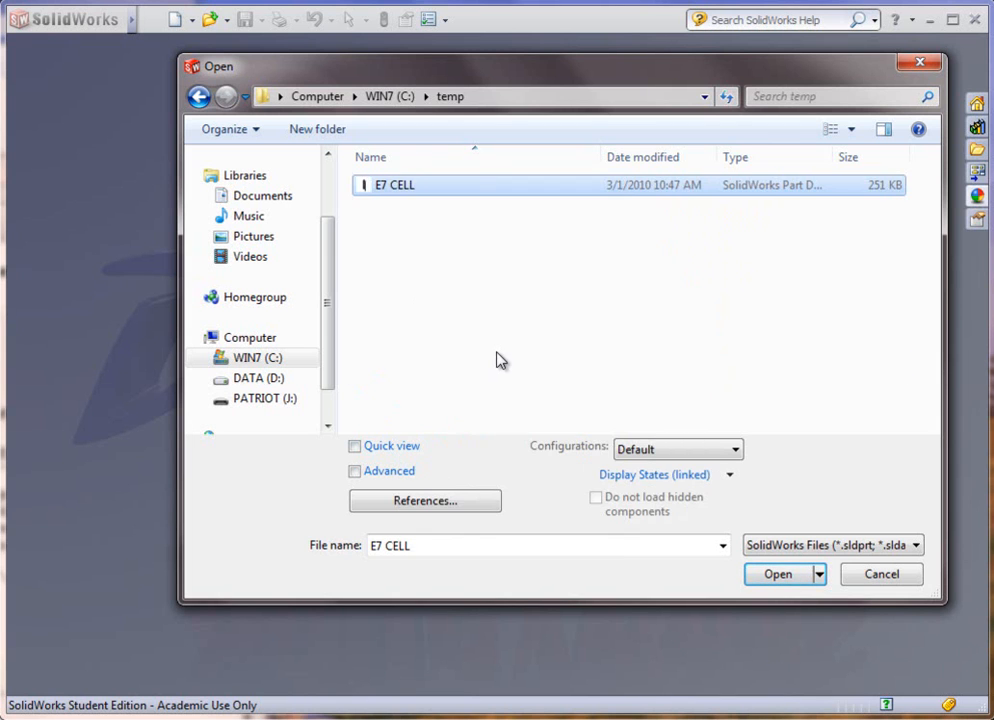
click(772, 580)
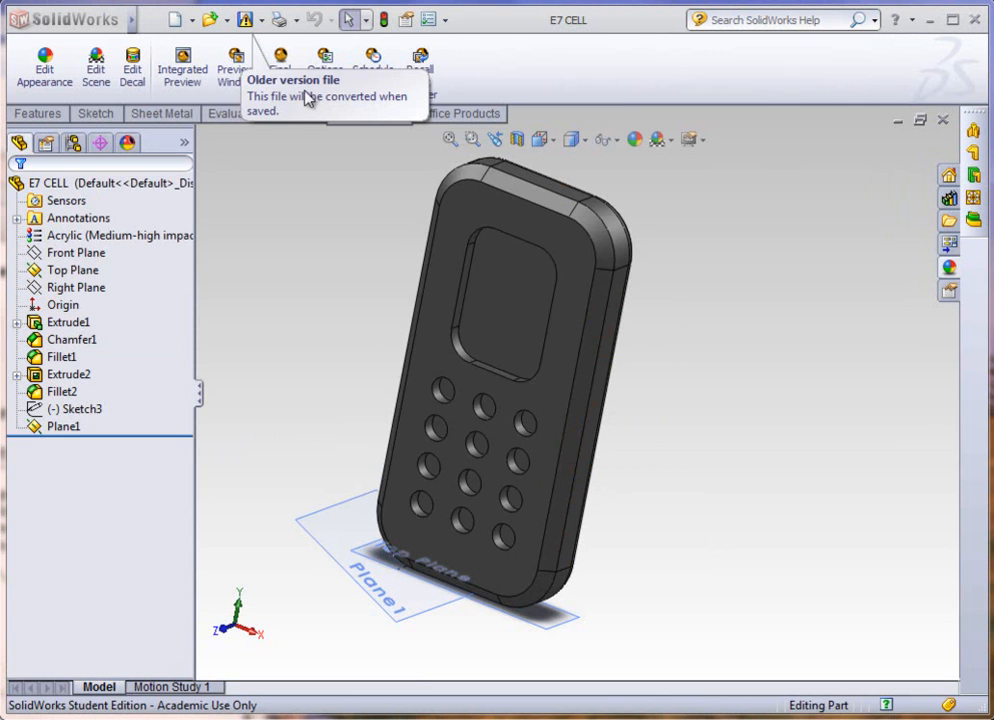
Step: Examine the phone model from several angles, including Plane1 and the Top Plane at its lower end
middle_drag(650, 384, 599, 437)
middle_drag(410, 402, 490, 437)
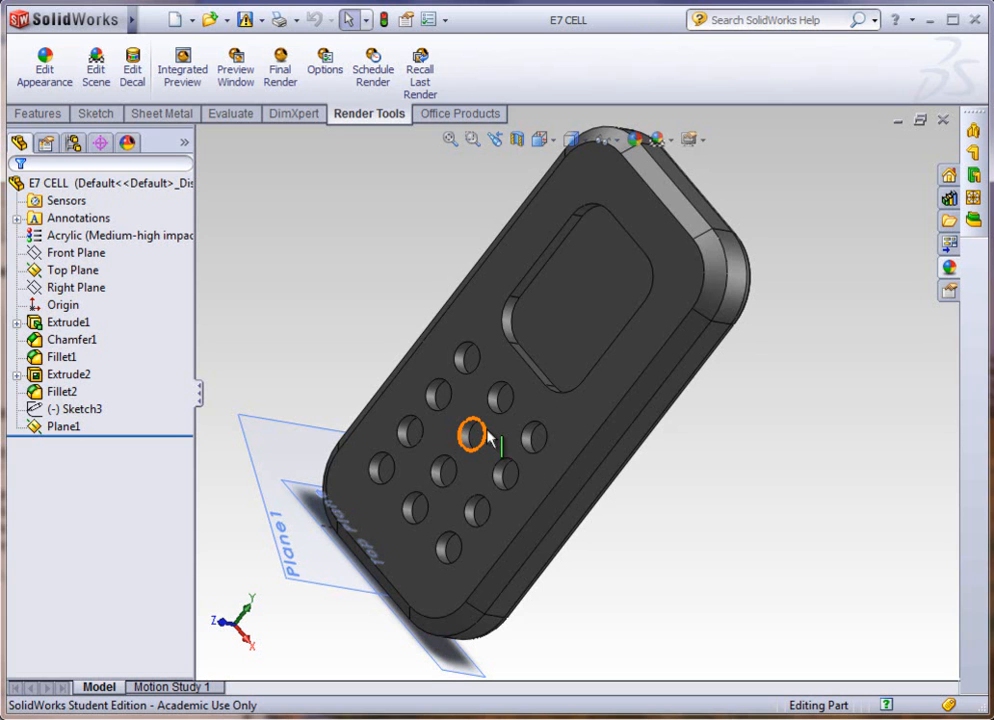
middle_drag(351, 308, 344, 366)
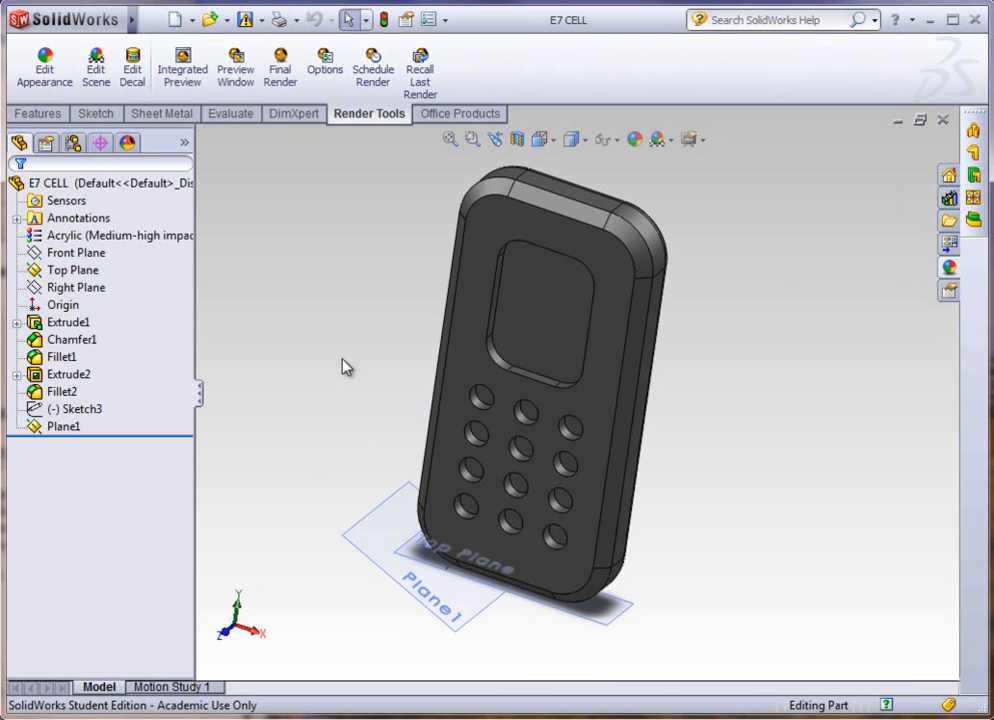
middle_drag(428, 433, 750, 385)
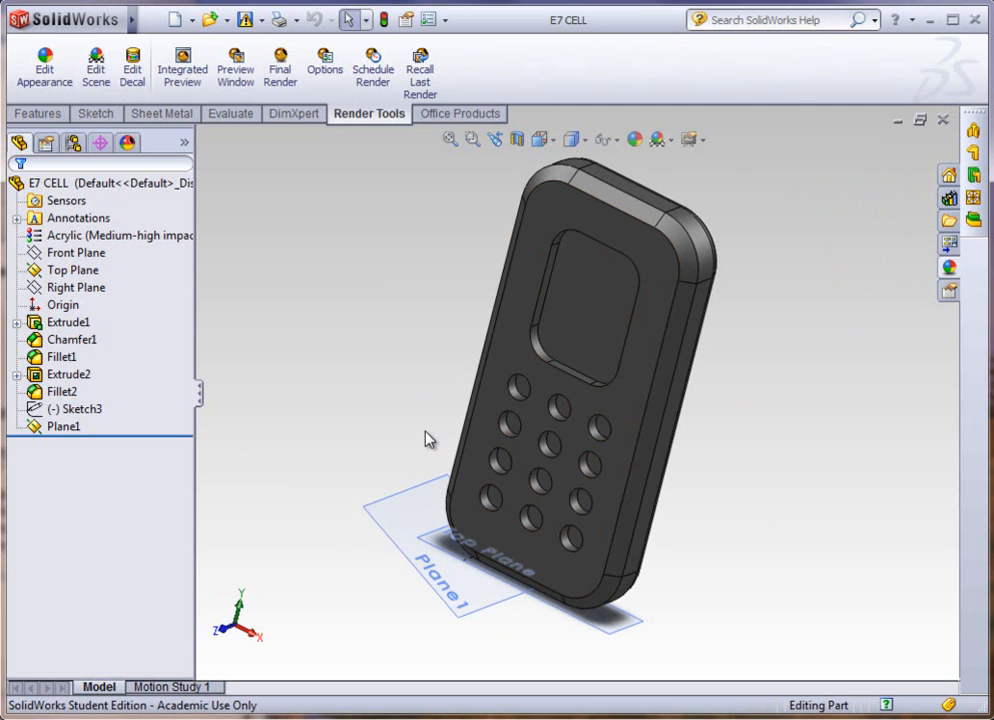
middle_drag(395, 443, 439, 506)
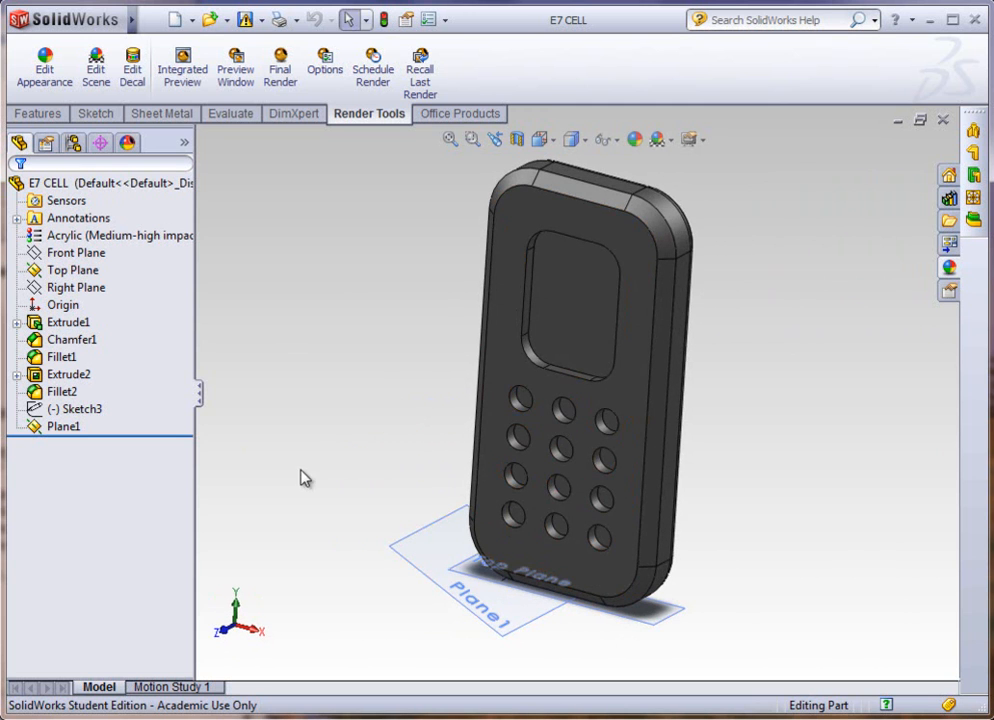
mouse_move(390, 448)
middle_down()
mouse_move(331, 475)
mouse_move(402, 442)
middle_up()
scroll(466, 595, down, 1)
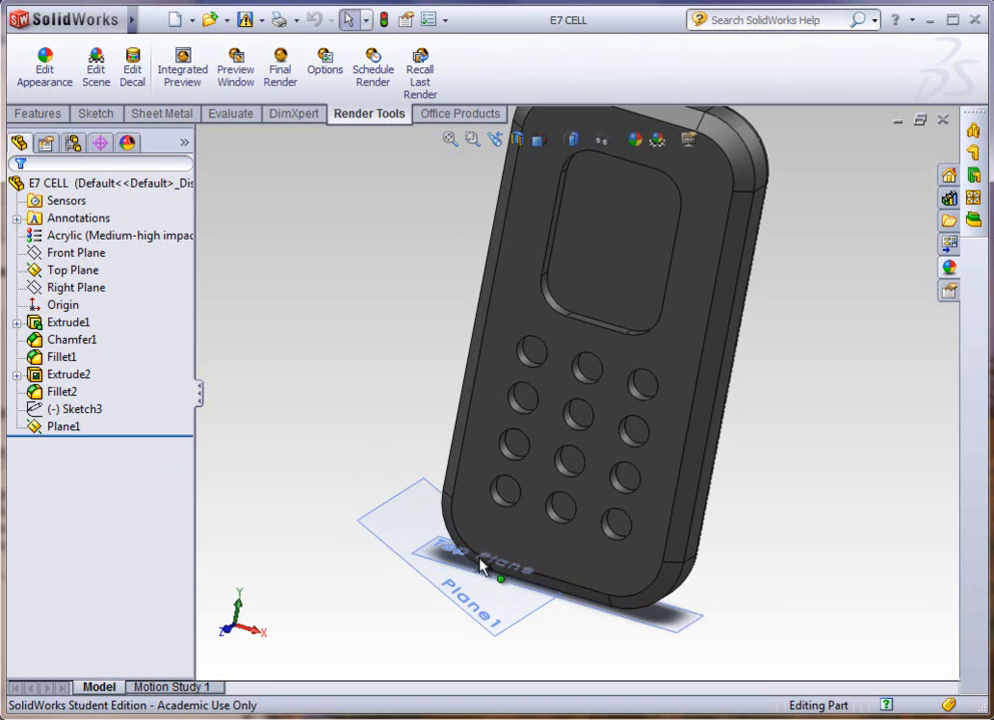
middle_drag(475, 617, 490, 595)
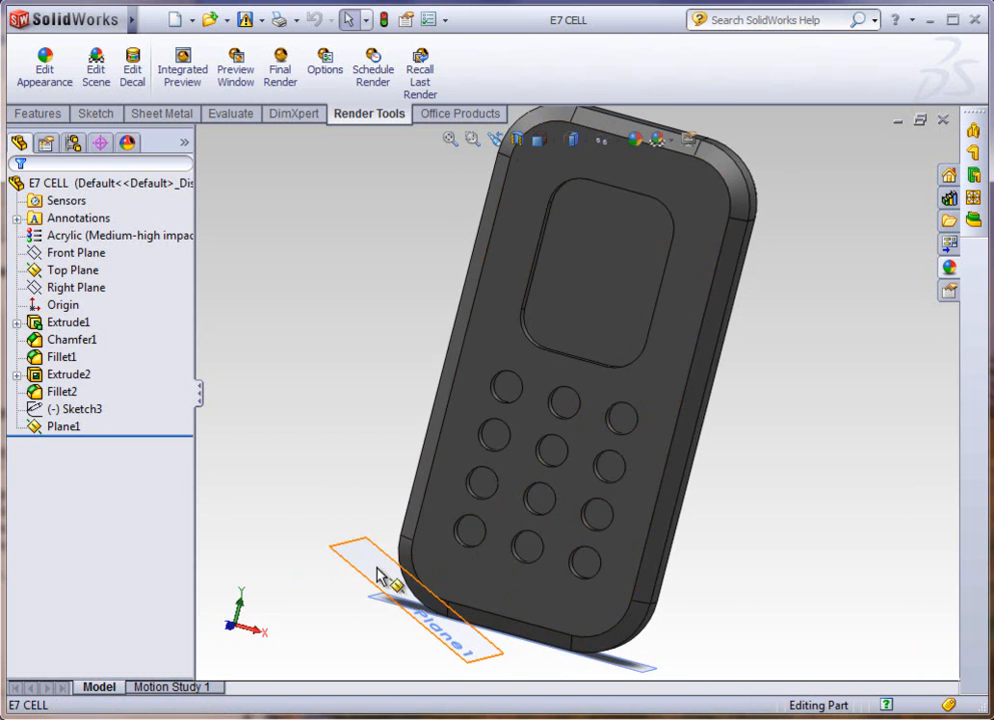
middle_drag(377, 588, 406, 619)
click(425, 617)
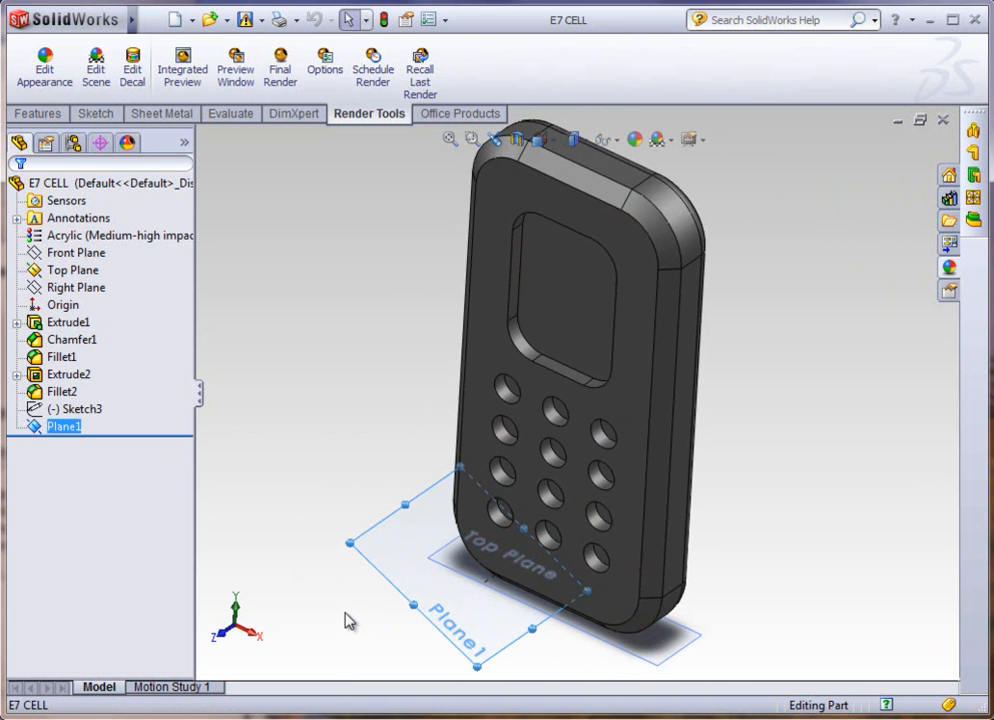
middle_drag(366, 572, 410, 513)
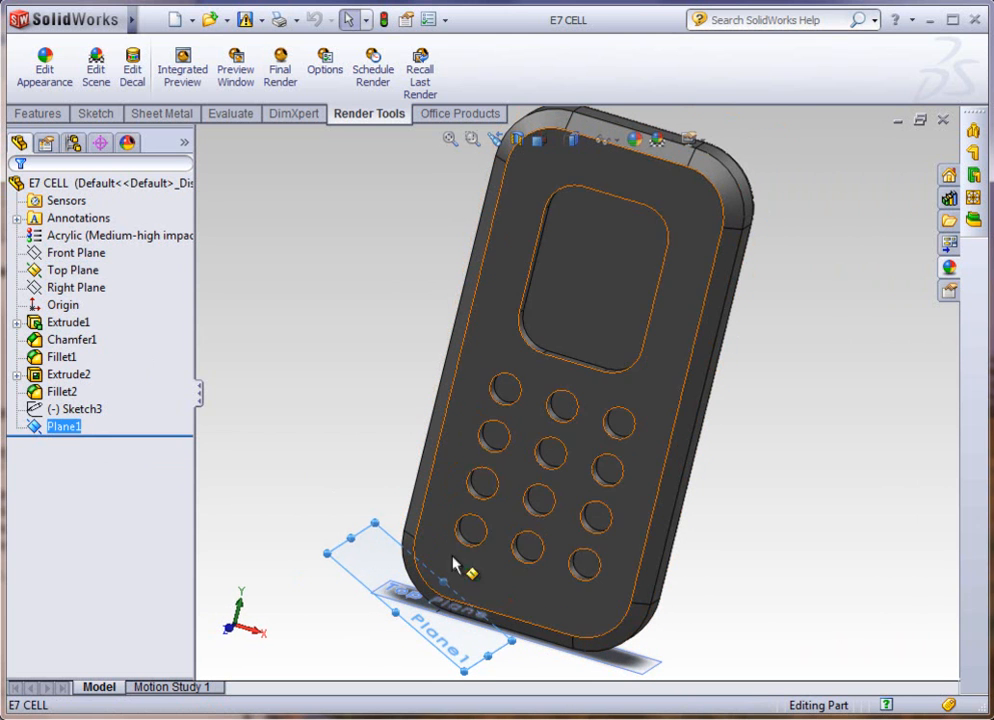
click(617, 666)
middle_drag(671, 588, 505, 518)
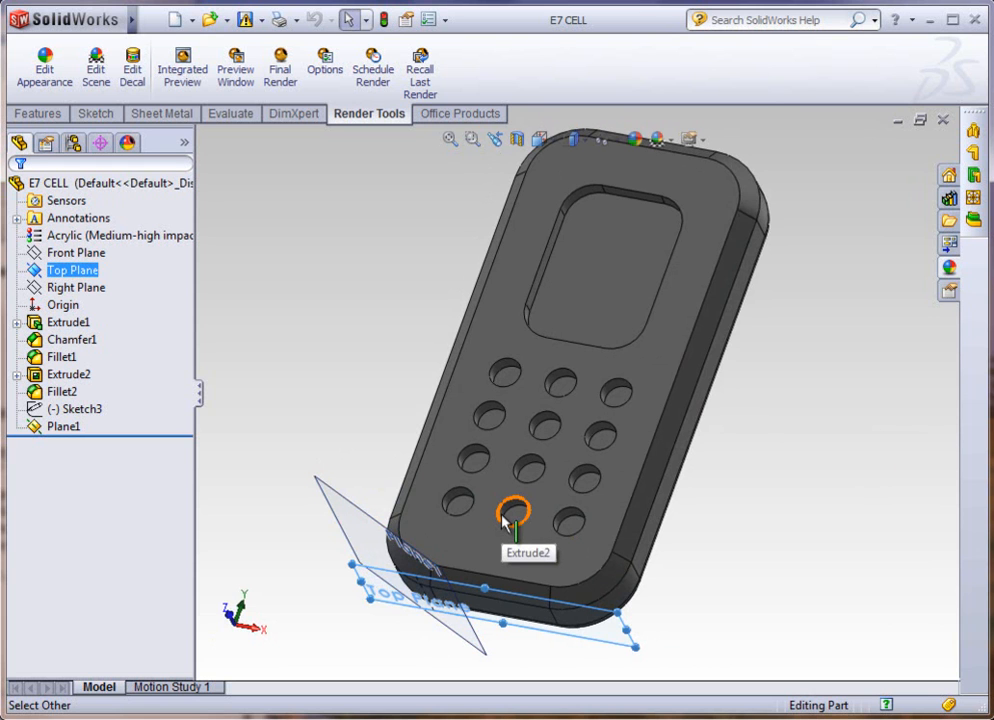
click(322, 448)
middle_drag(322, 448, 299, 539)
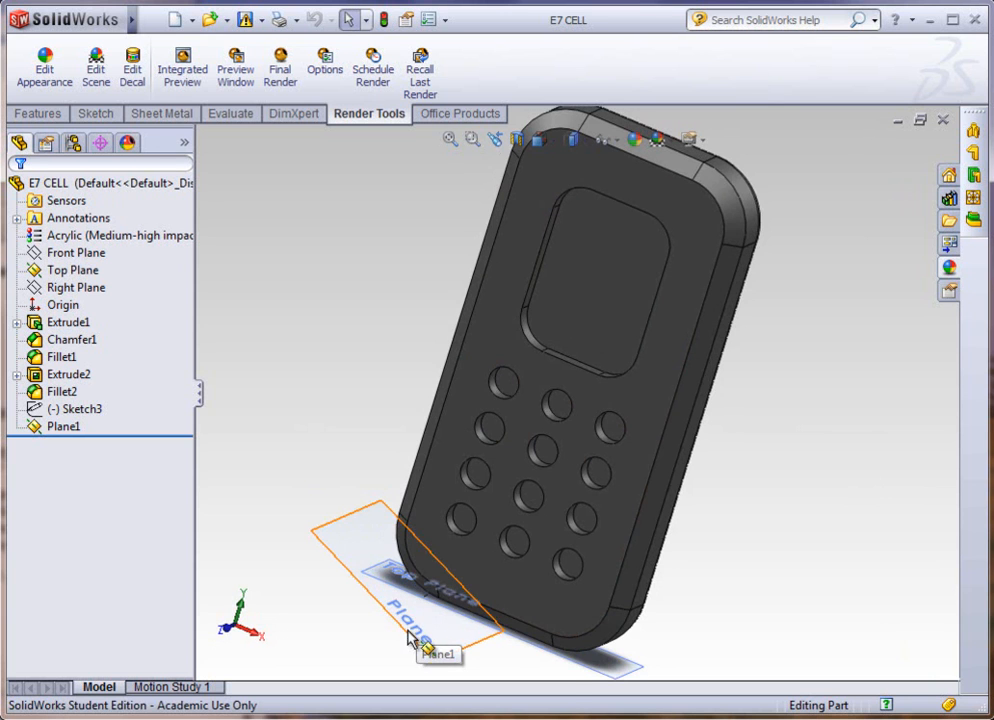
Step: Hide Plane1 and the Top Plane
click(412, 641)
right_click(421, 637)
click(466, 595)
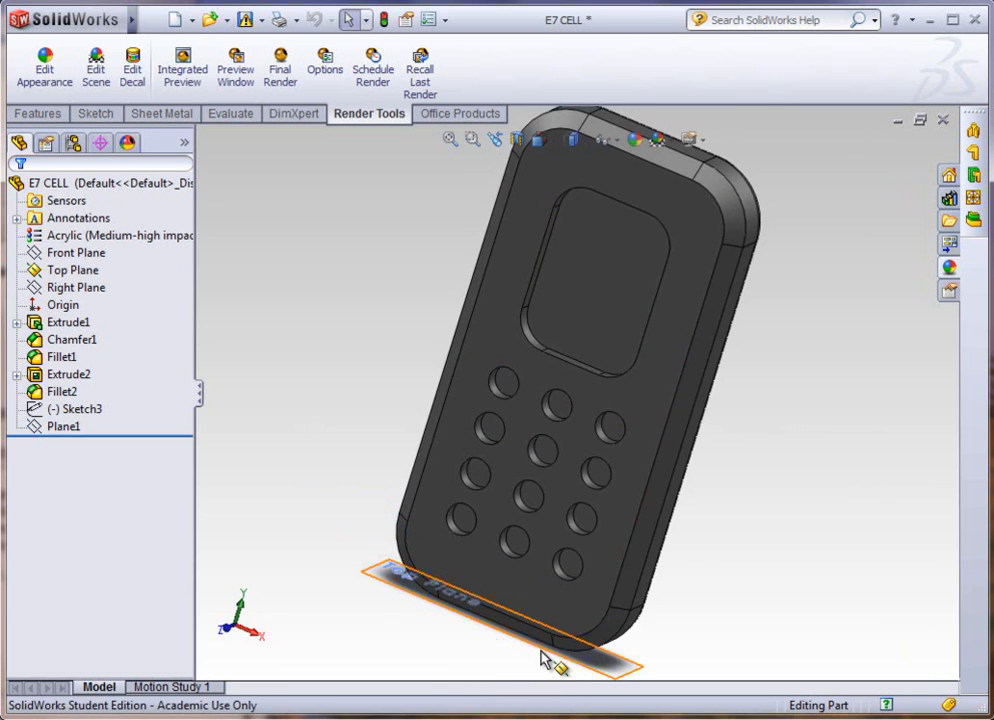
right_click(601, 668)
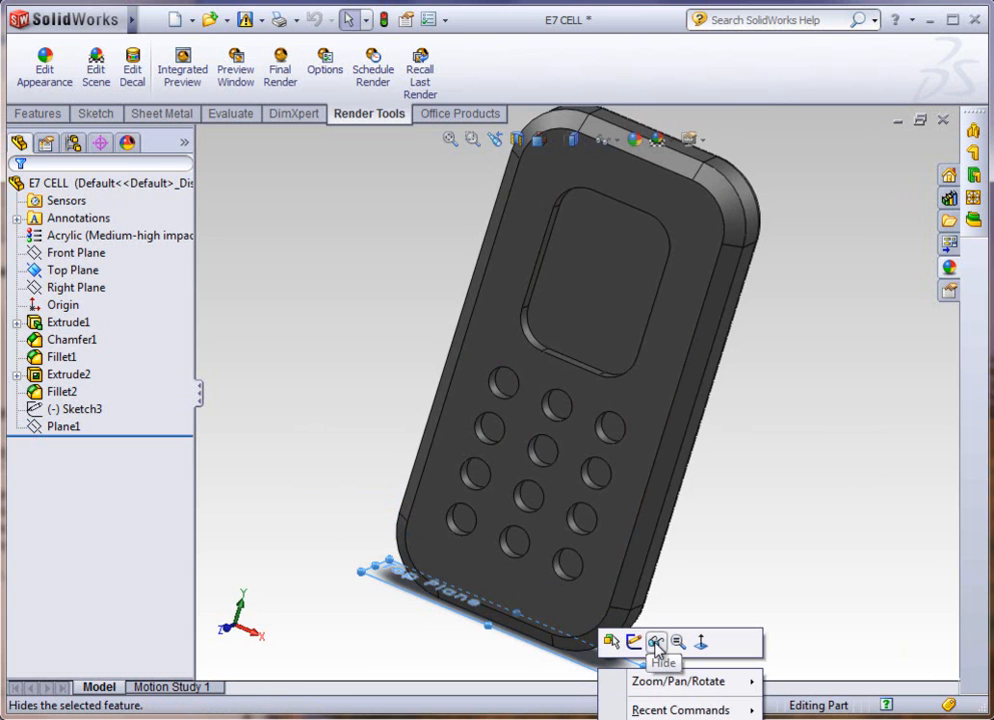
click(656, 643)
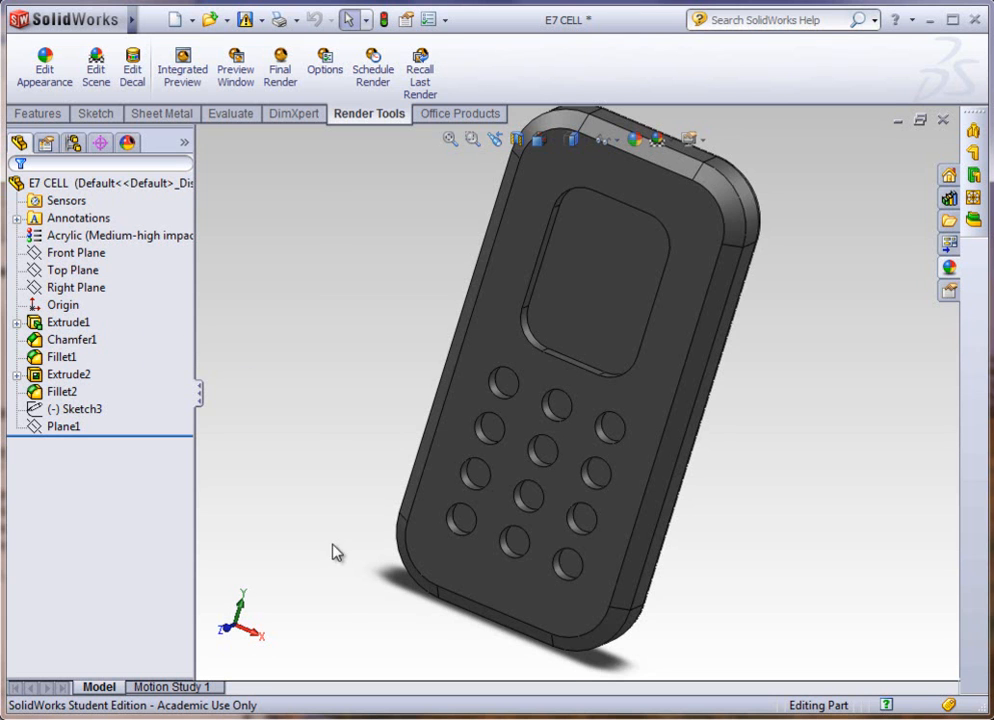
Step: Start a new sketch on the Front Plane and orient the view normal to it
click(84, 256)
click(100, 232)
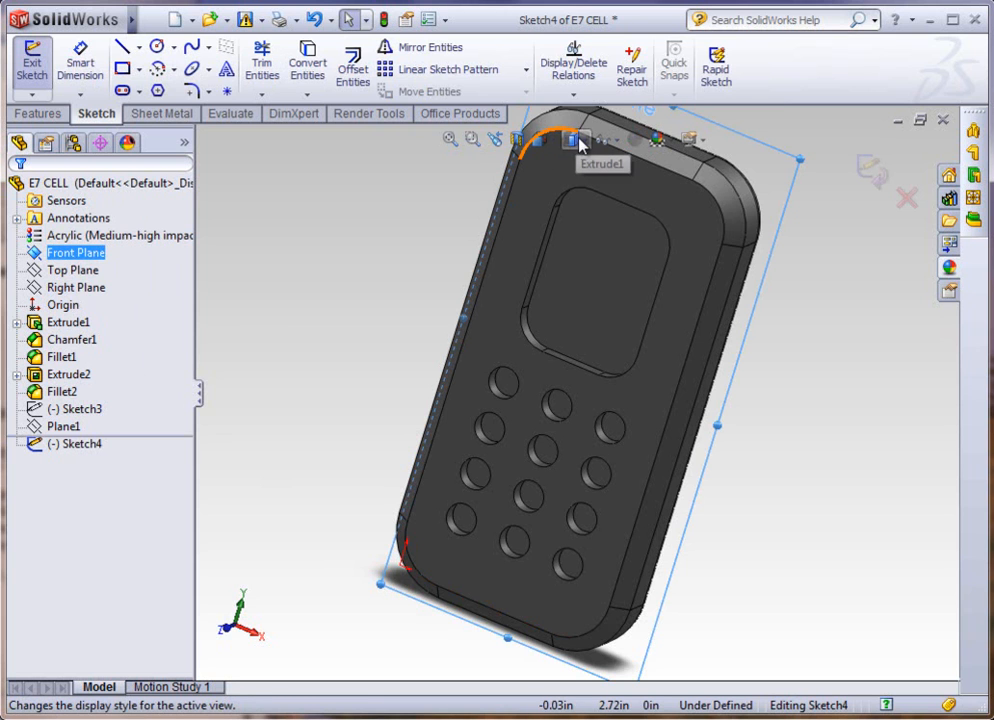
click(538, 140)
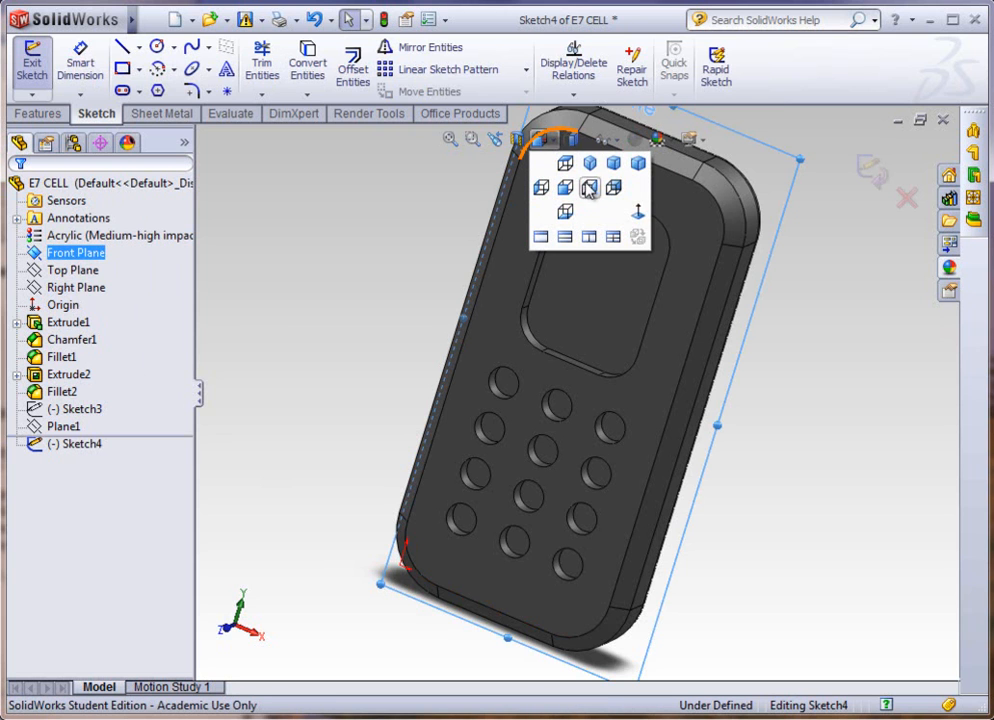
click(638, 212)
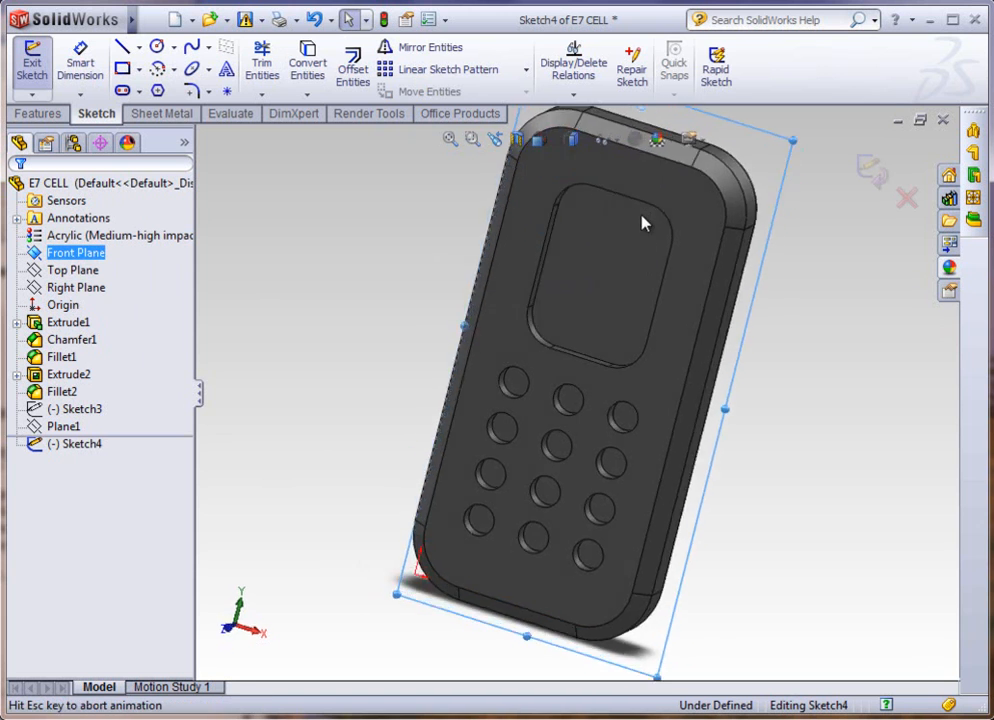
Step: Sketch a slanted centerline about 0.16 in long, starting on the phone's lower-left outer corner arc
click(138, 47)
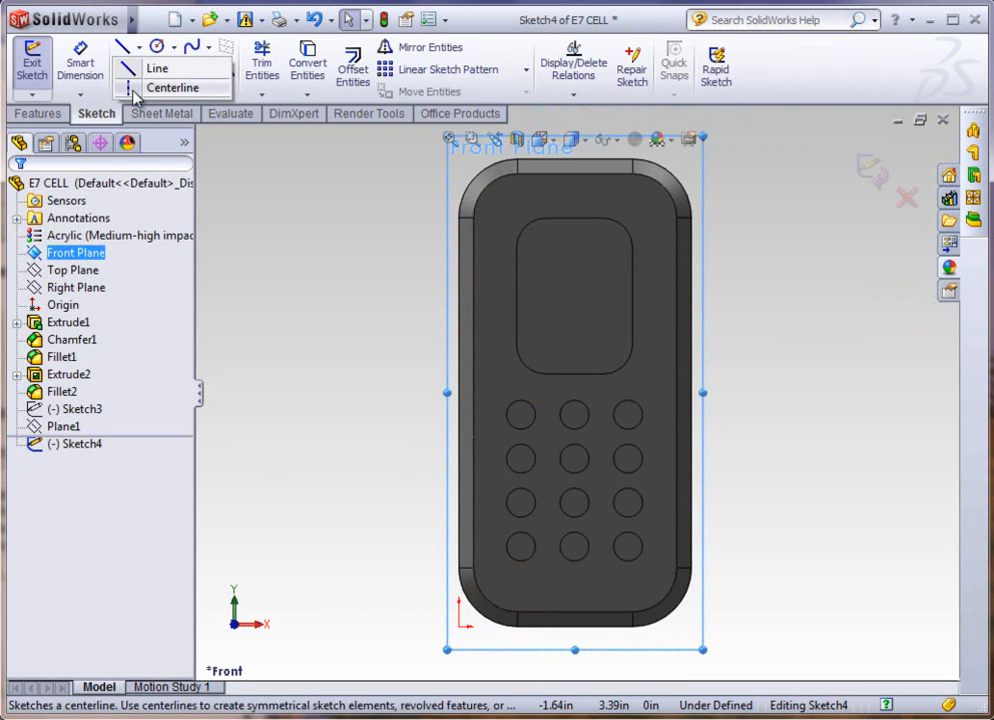
click(134, 92)
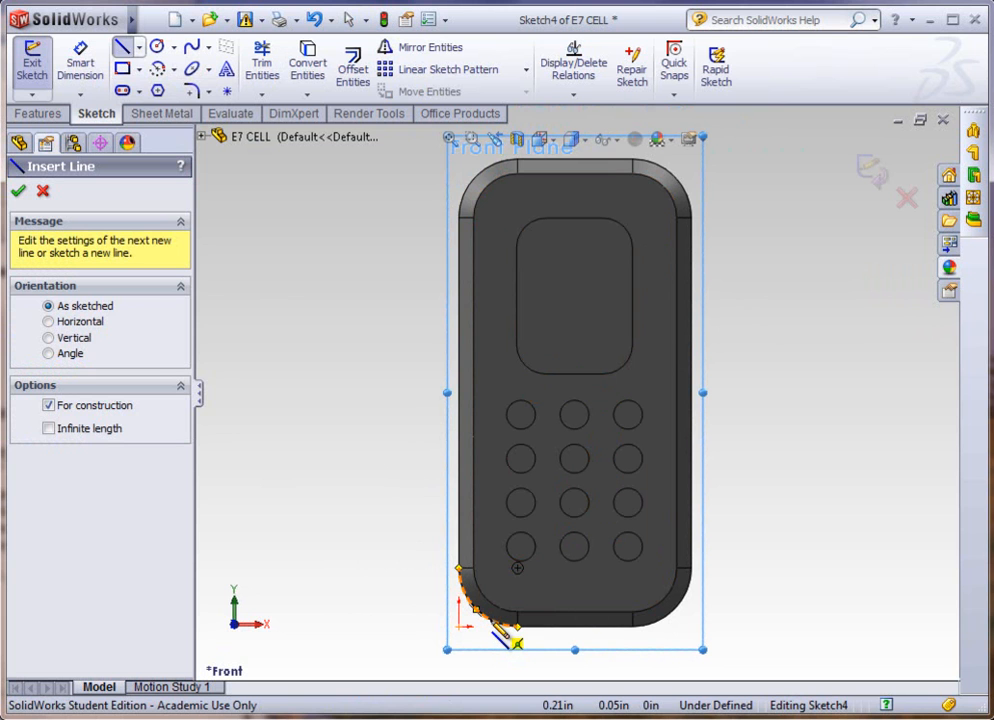
drag(490, 620, 501, 599)
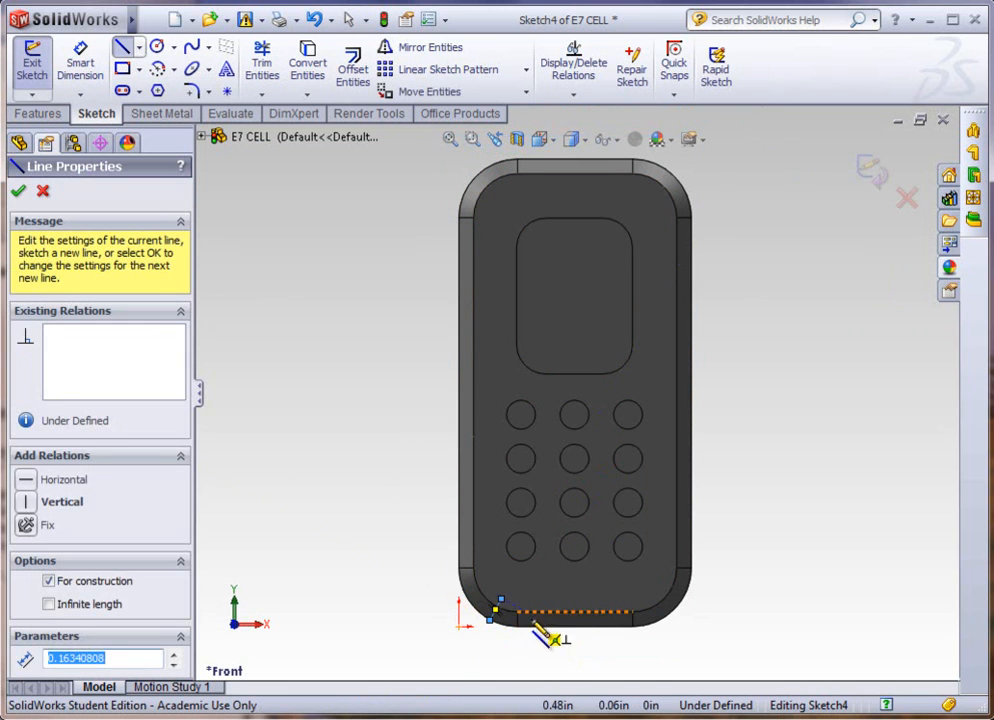
key(Escape)
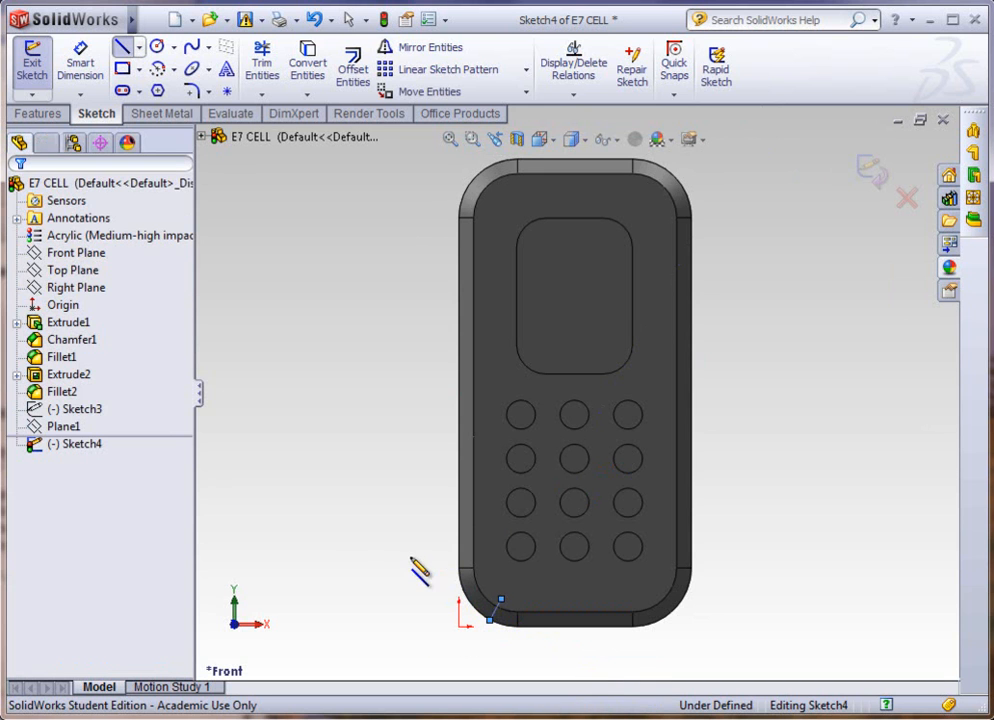
Step: Extend the slanted centerline's upper end to about (0.96, 1.62) in and move its lower end along the corner arc to about (0.18, 0.06) in
drag(504, 603, 600, 389)
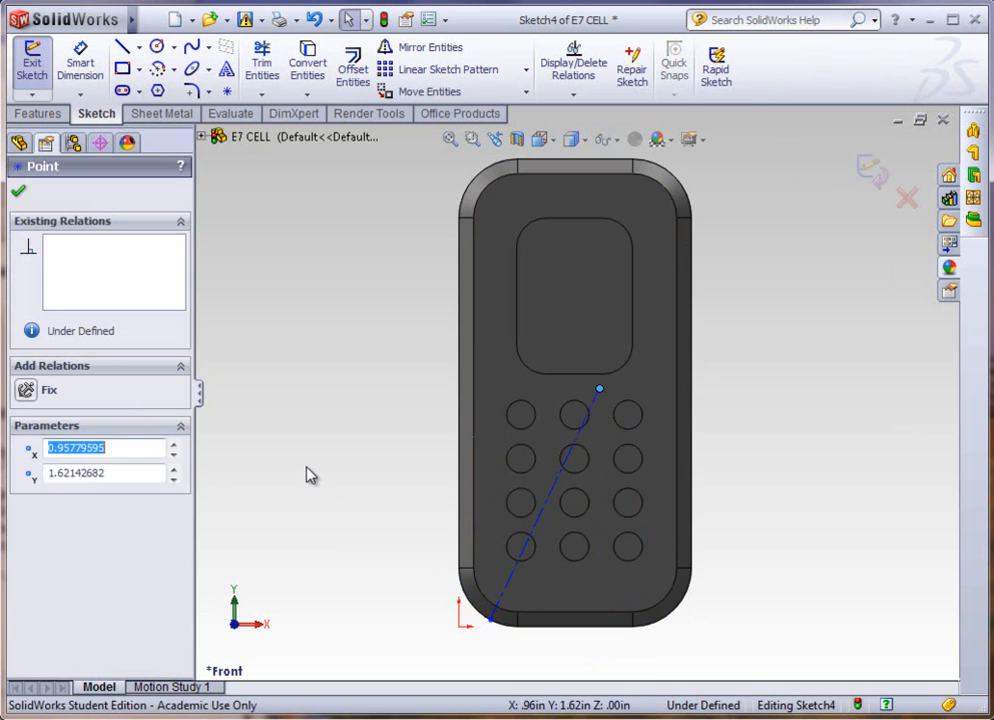
click(313, 480)
scroll(525, 546, down, 2)
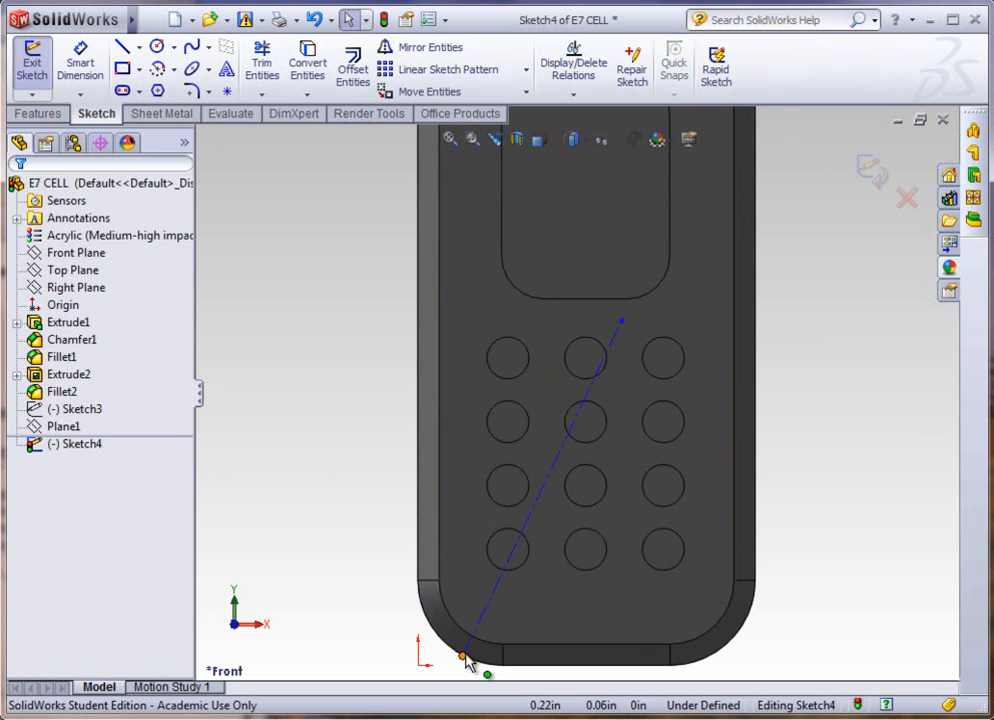
mouse_move(464, 665)
mouse_down()
mouse_move(438, 636)
mouse_move(457, 652)
mouse_up()
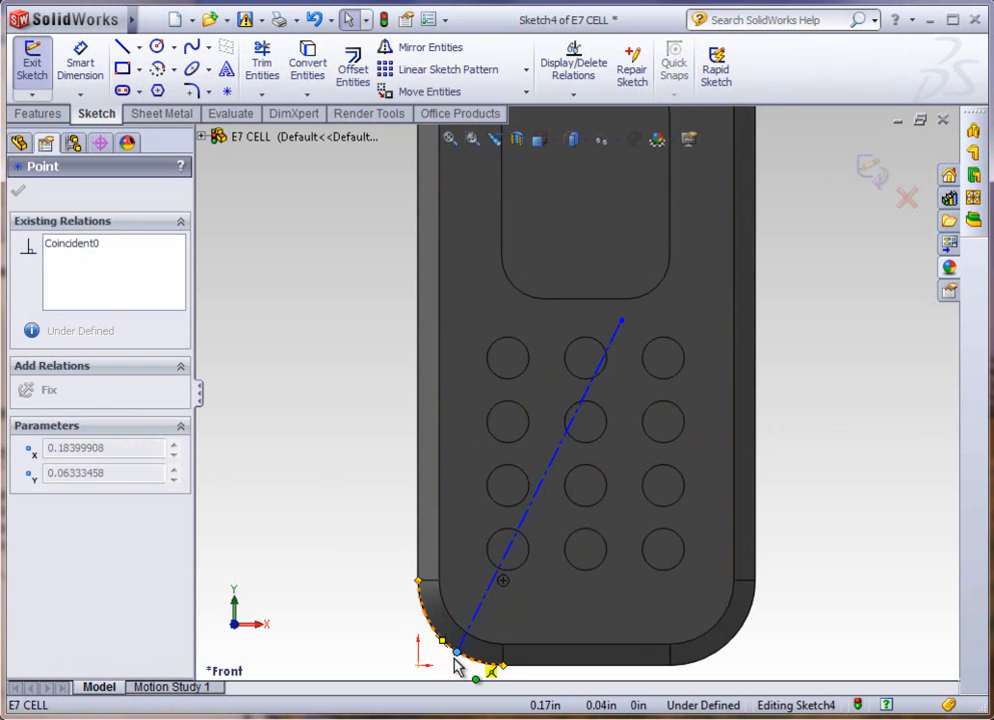
Step: Sketch a vertical centerline from the origin up along the phone's left edge, ending slightly above the slanted centerline's upper end
click(139, 46)
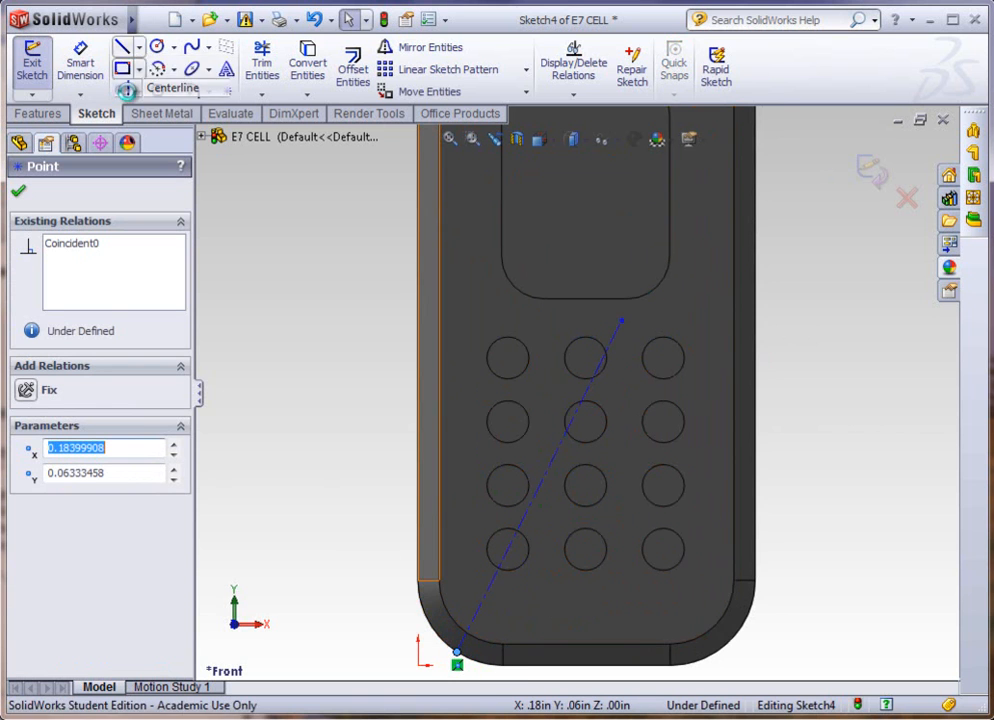
click(170, 89)
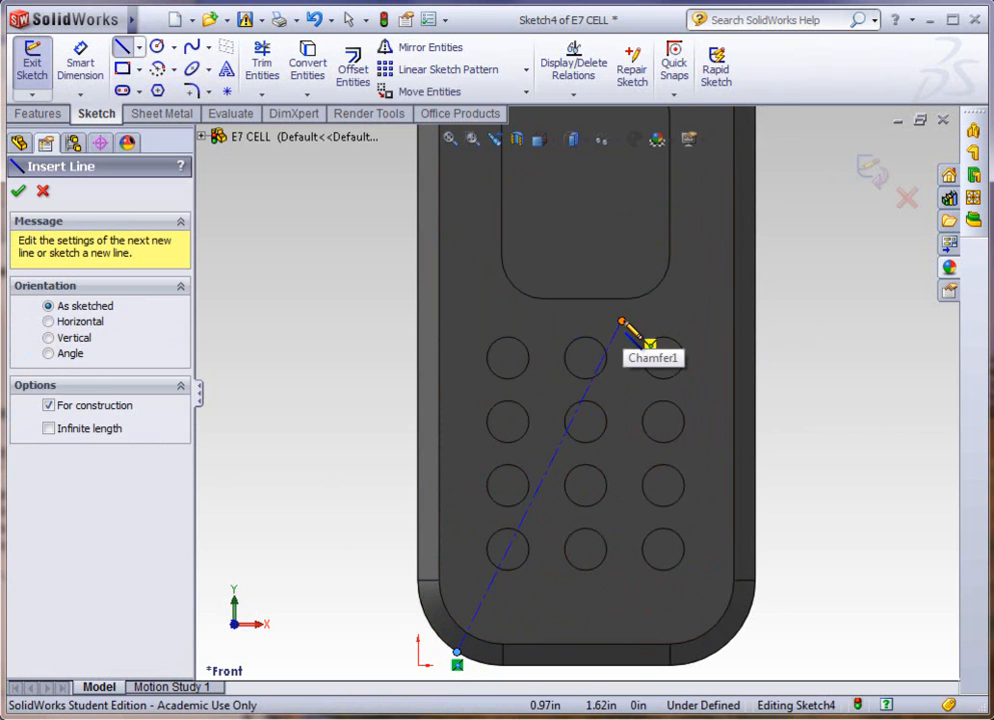
click(422, 649)
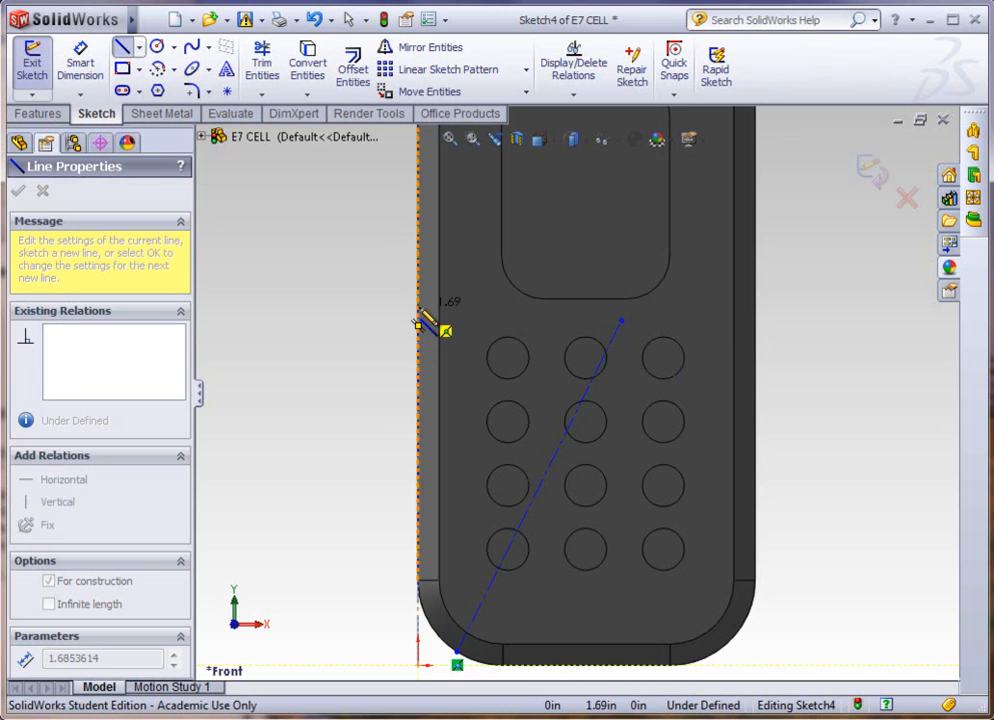
click(418, 280)
key(Escape)
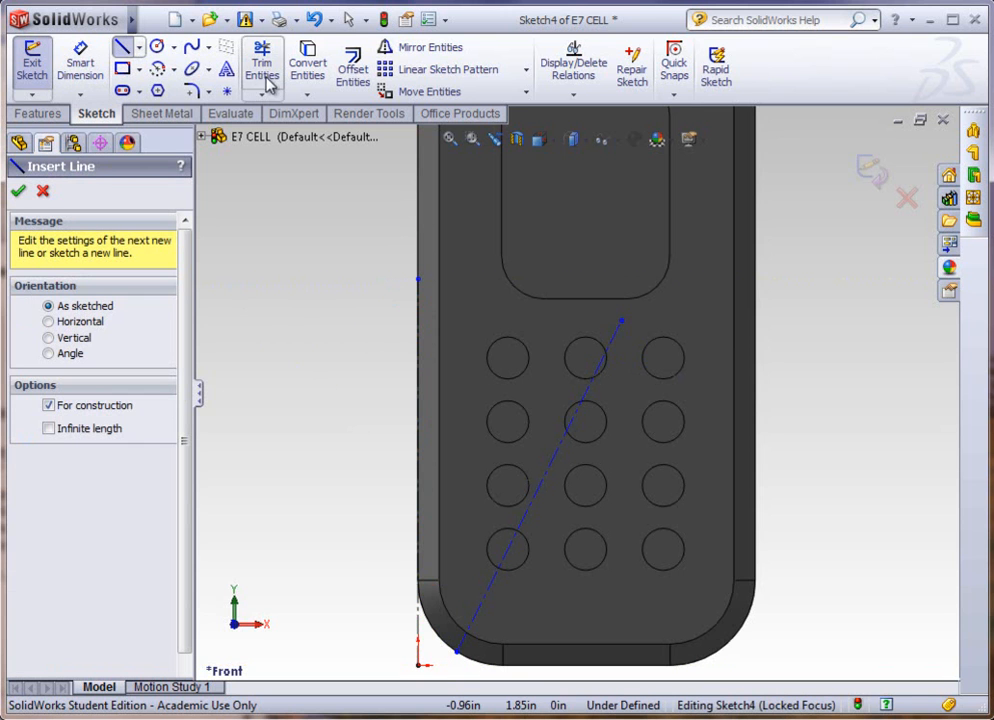
Step: Dimension the angle between the vertical and slanted centerlines and set it to 25°
click(80, 62)
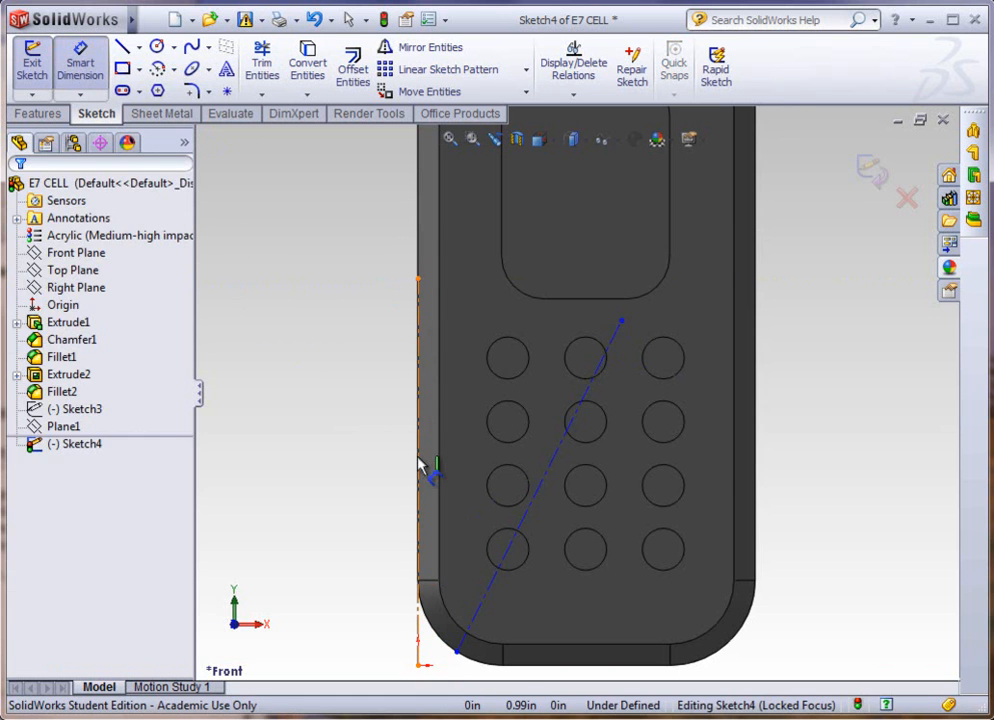
click(420, 463)
click(553, 470)
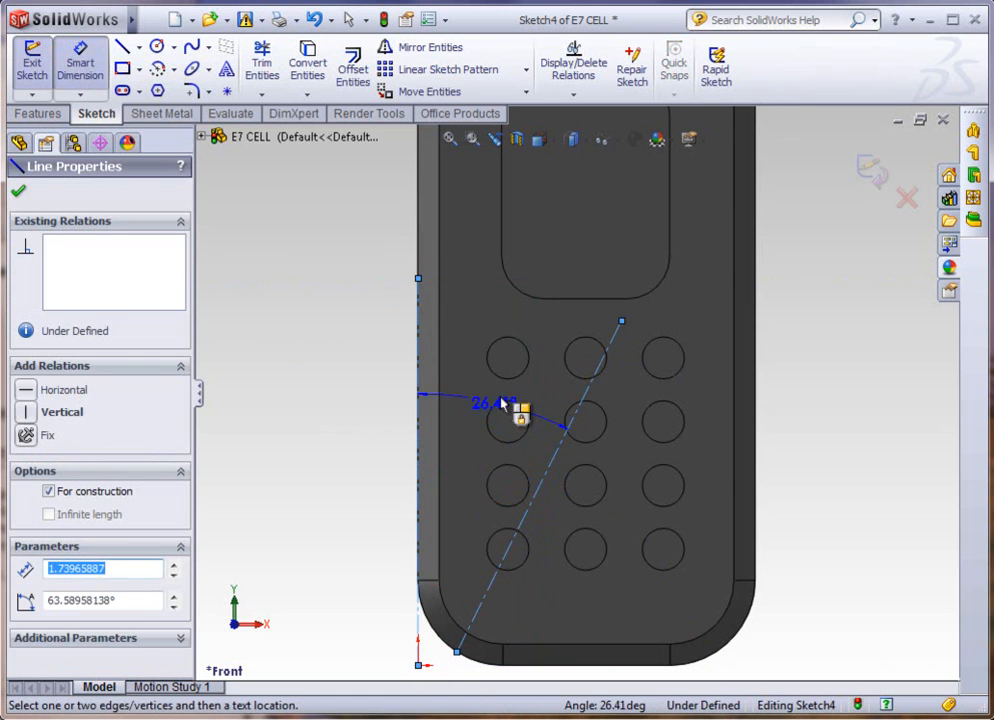
click(516, 336)
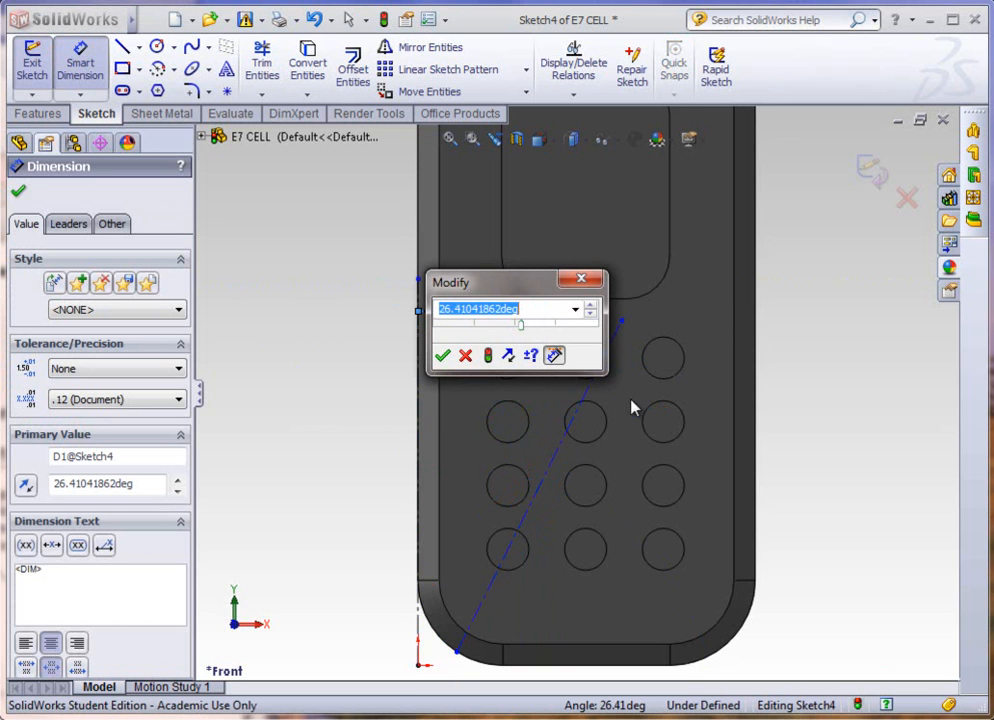
text(25)
key(Return)
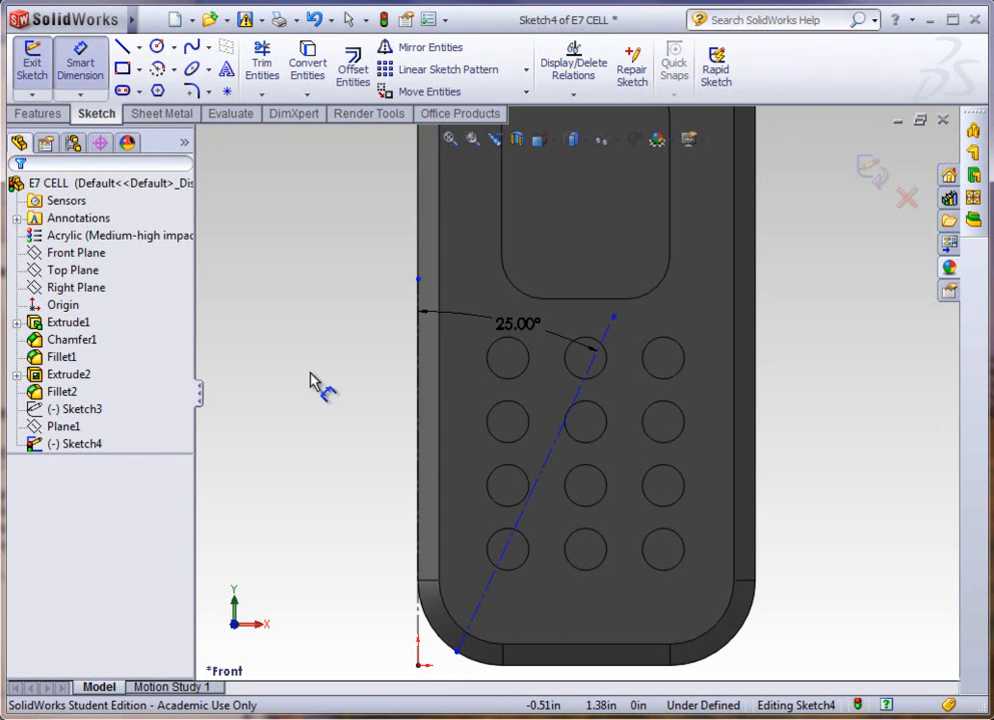
key(Escape)
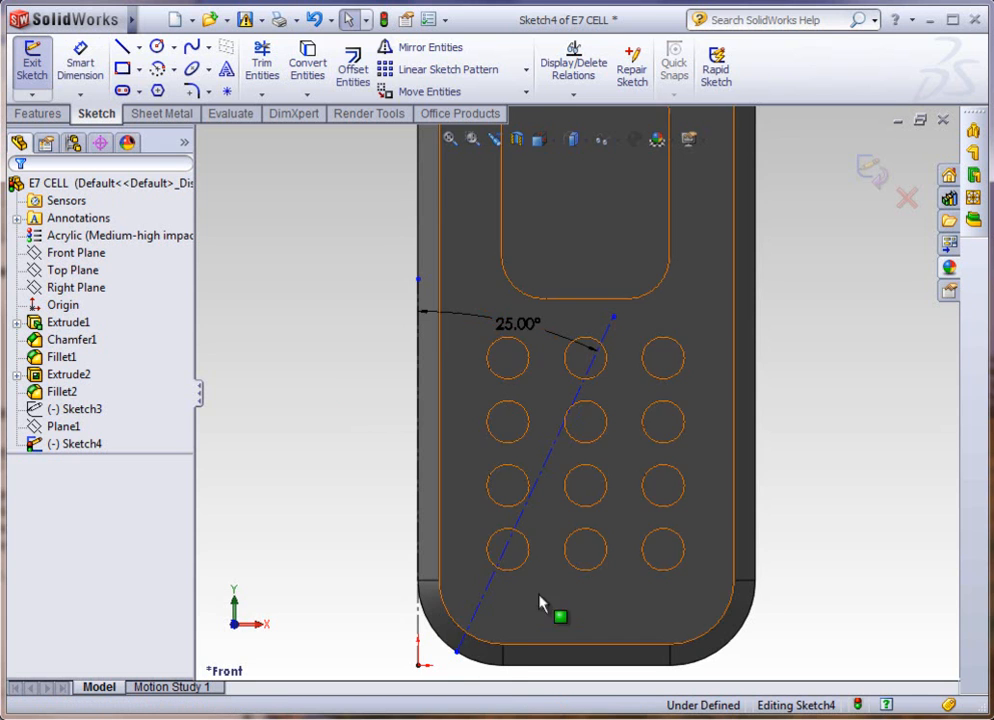
click(476, 616)
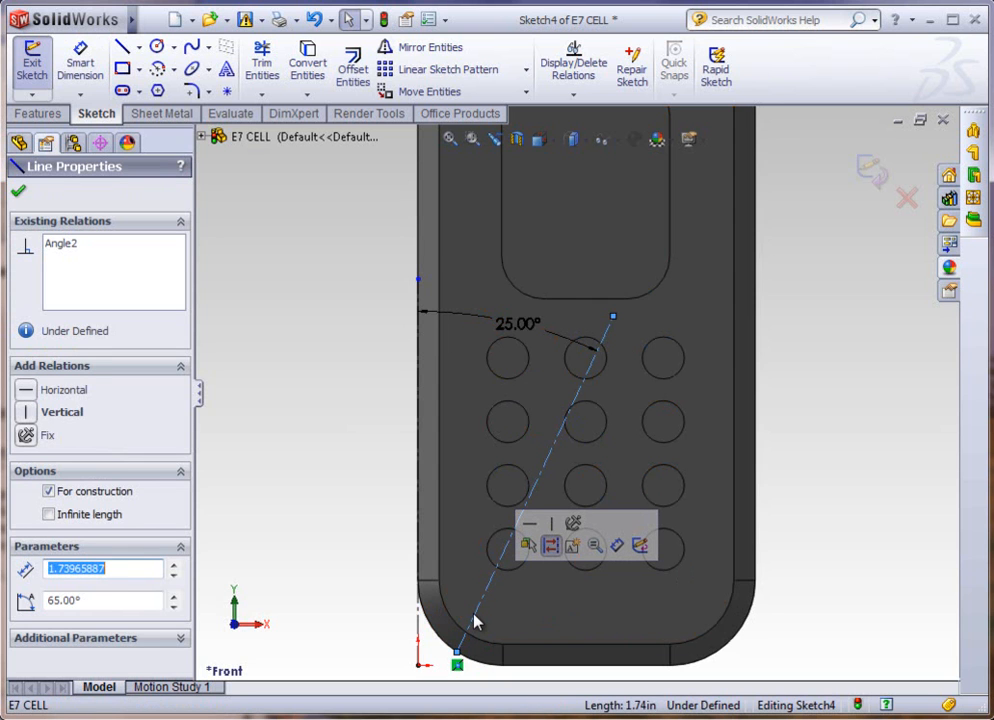
ctrl+click(458, 662)
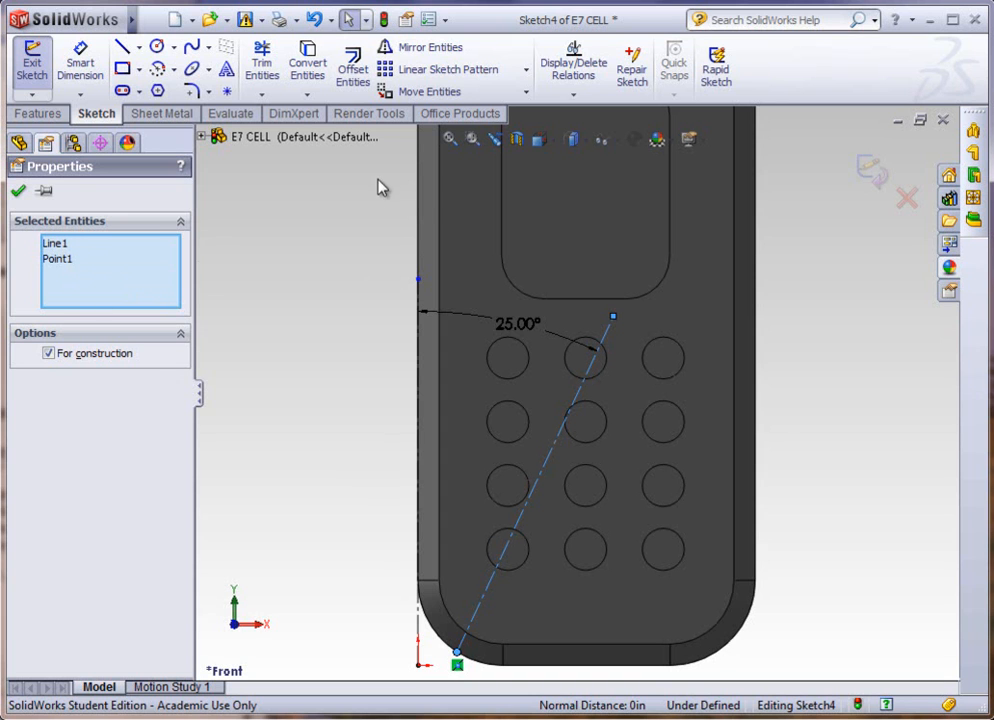
click(40, 113)
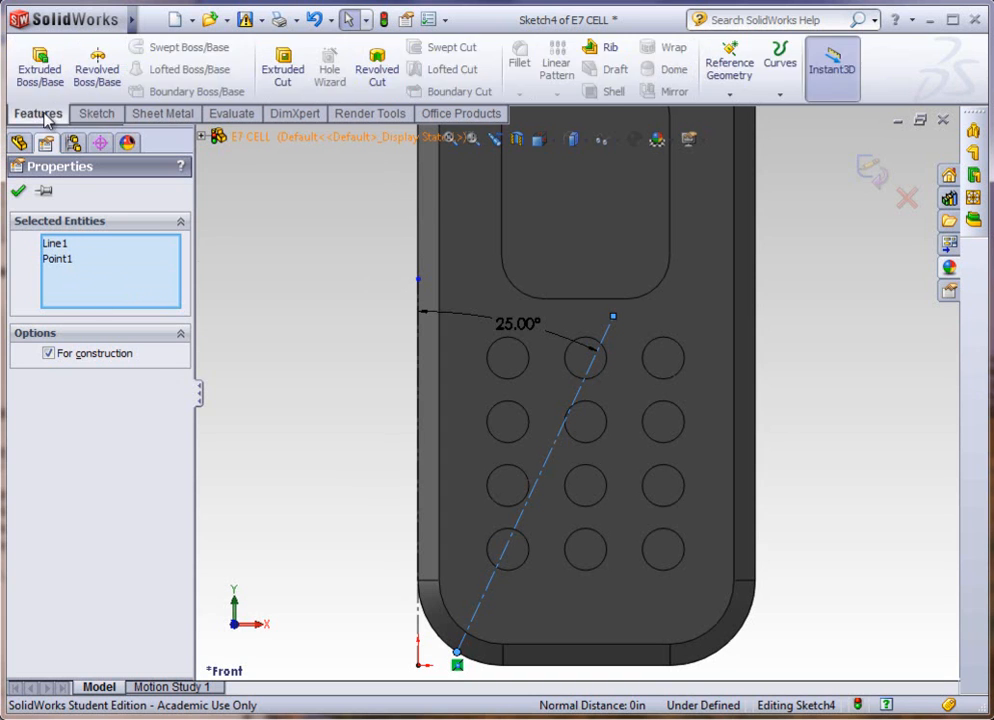
click(728, 97)
click(322, 195)
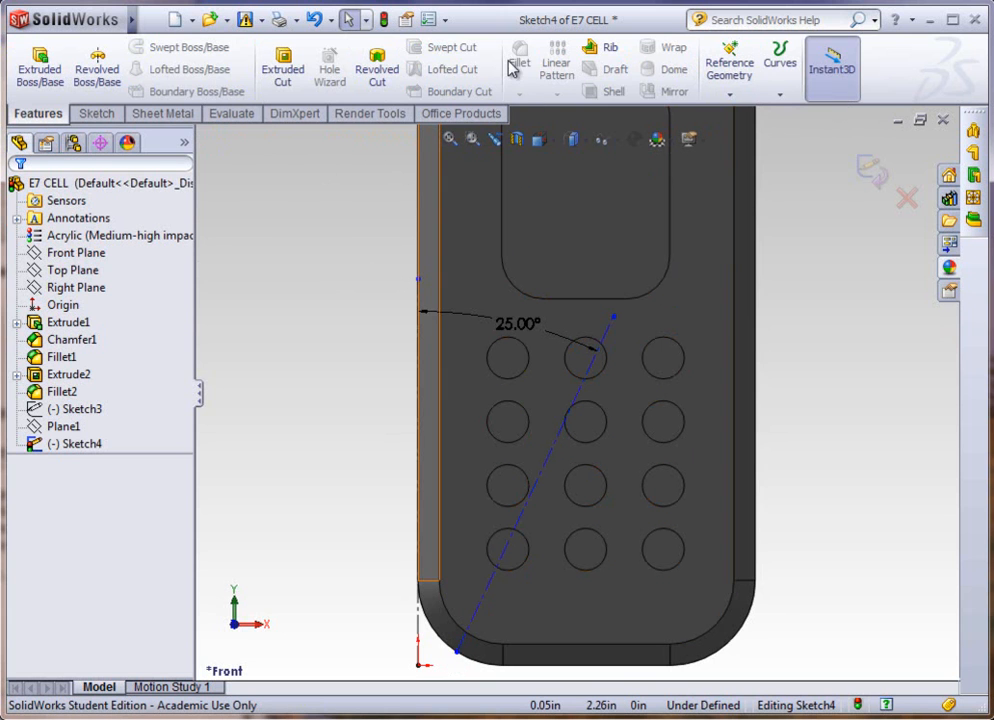
Step: Exit the sketch and create a reference plane through the slanted centerline's lower endpoint, perpendicular to that centerline
click(384, 24)
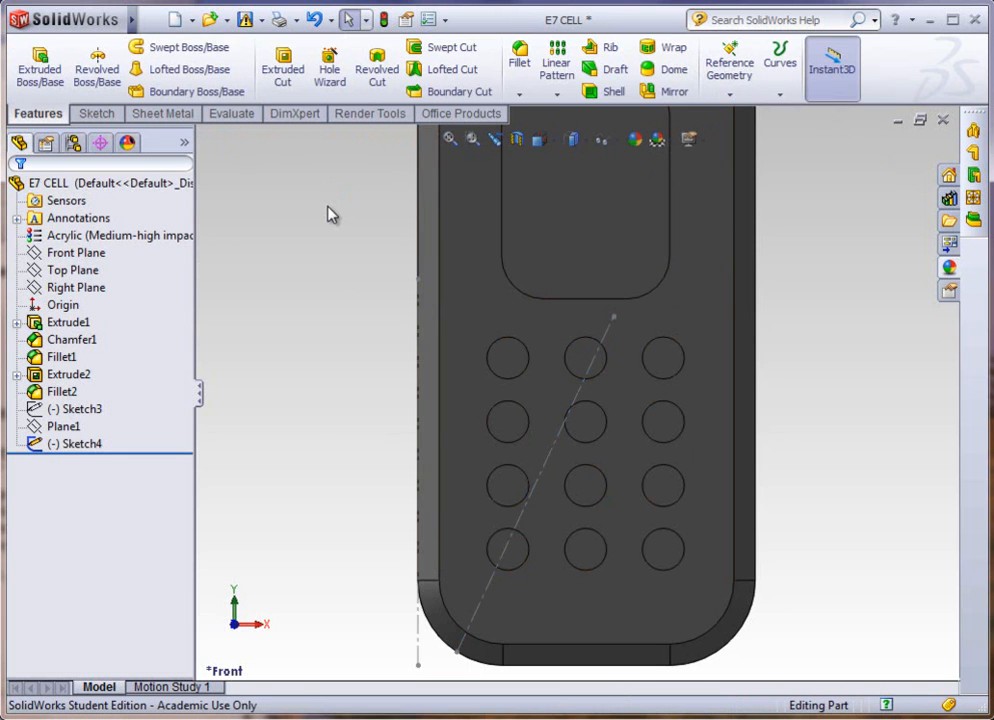
click(456, 654)
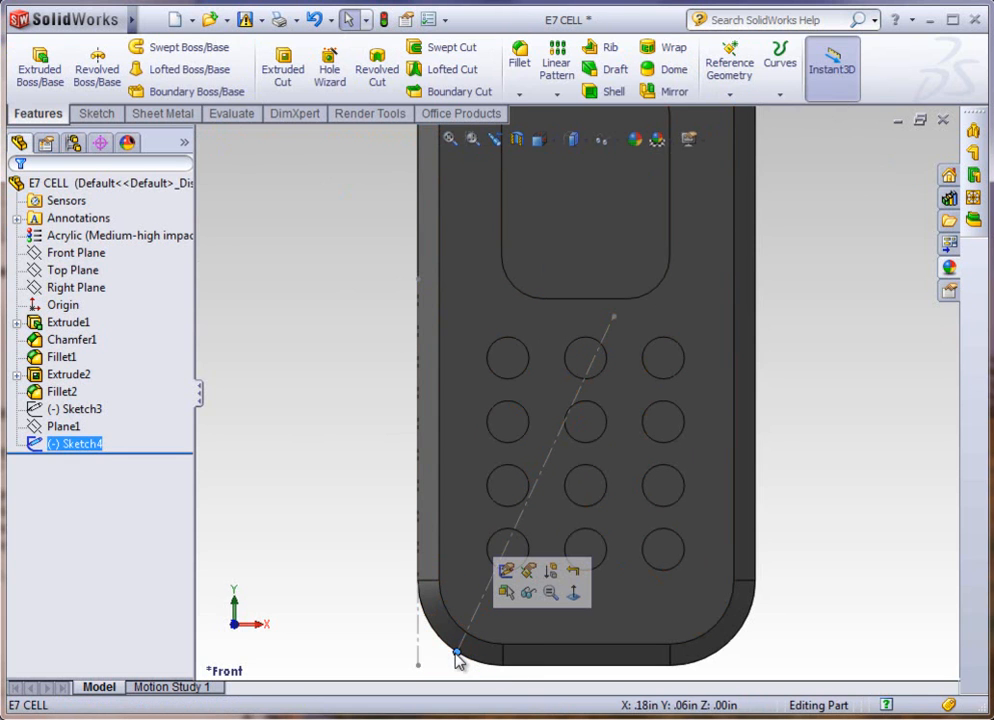
click(521, 519)
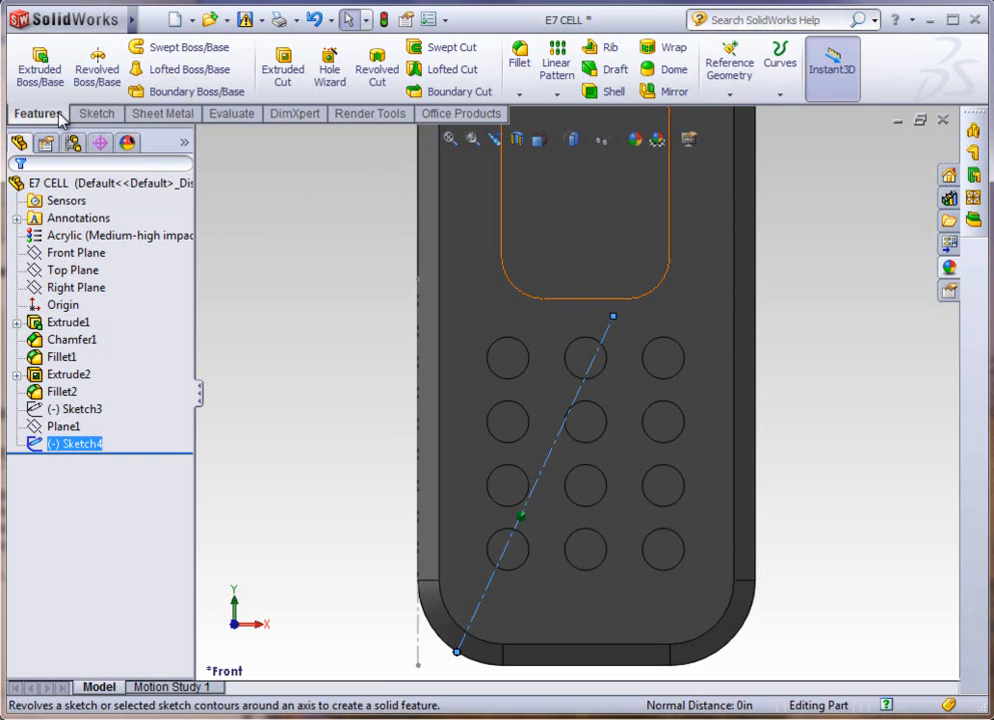
click(728, 95)
click(748, 113)
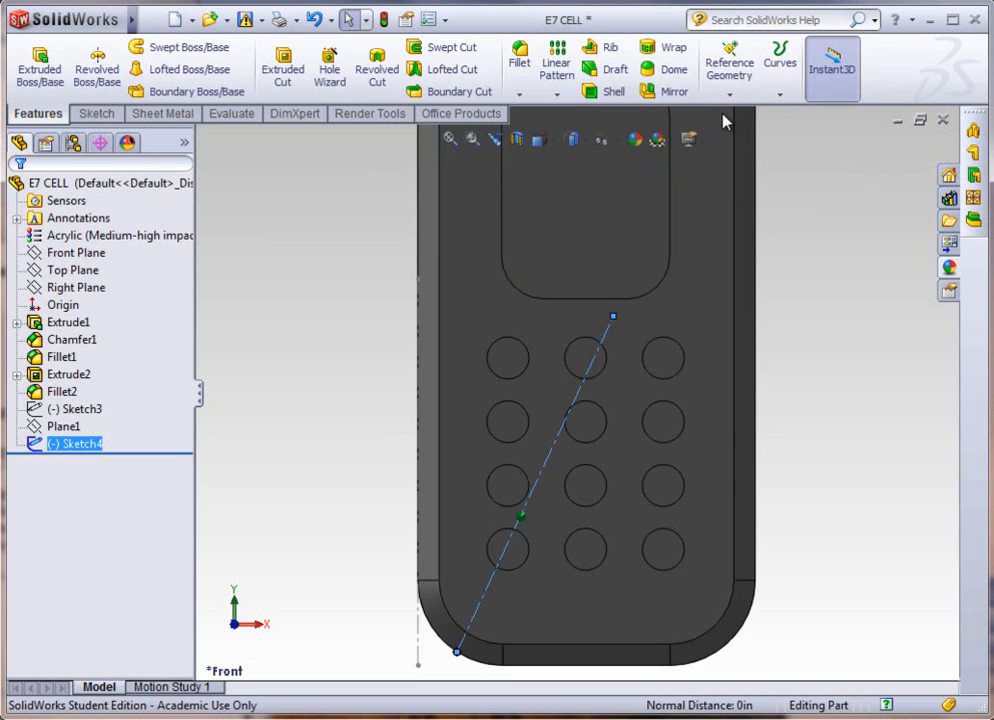
scroll(459, 488, up, 2)
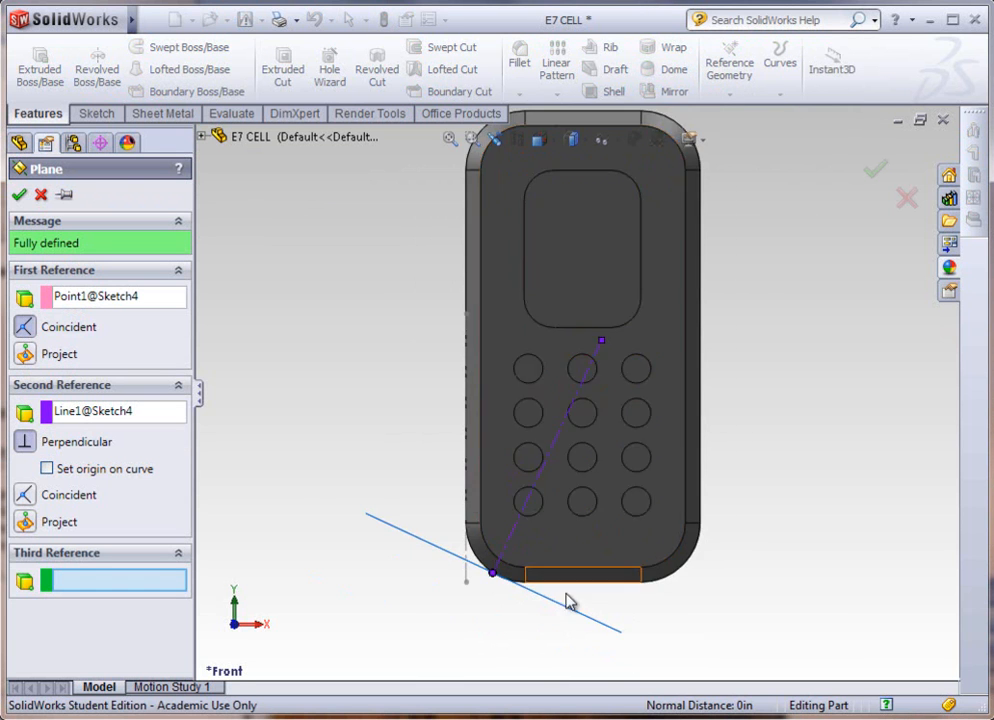
scroll(500, 565, down, 3)
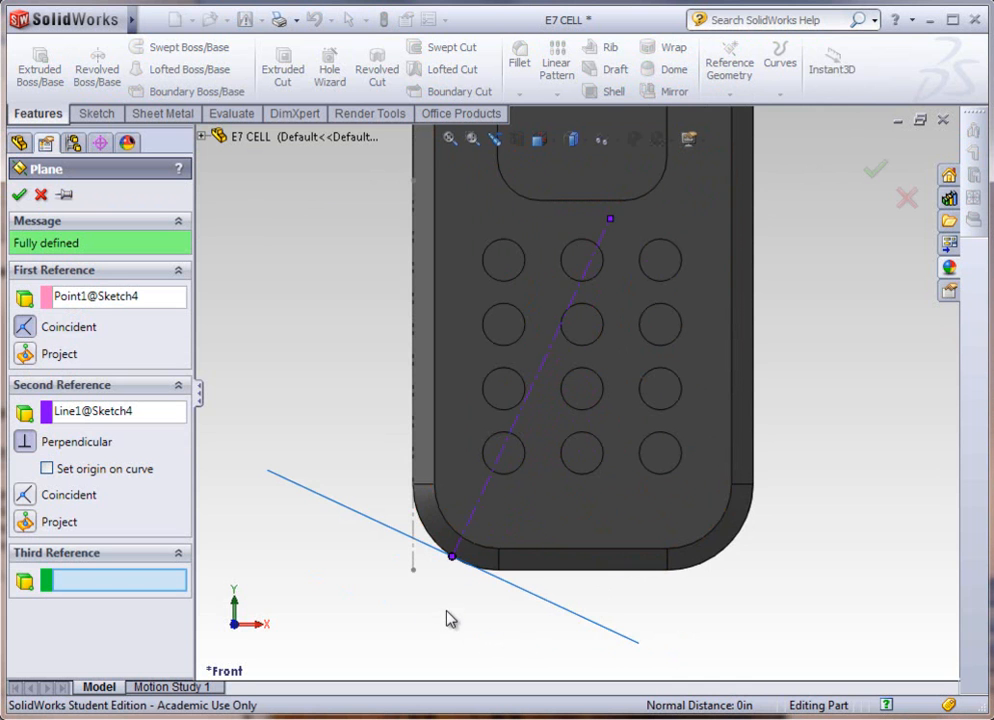
click(19, 195)
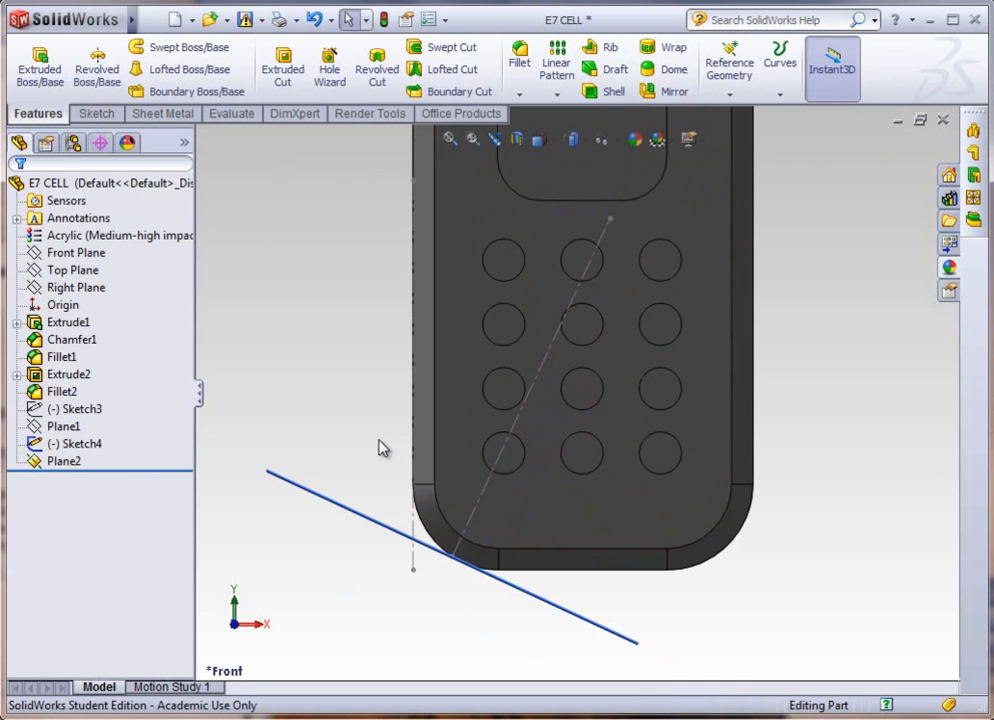
Step: Hide the centerline sketch, leaving the new angled plane shown
middle_drag(358, 503, 321, 541)
scroll(434, 588, up, 2)
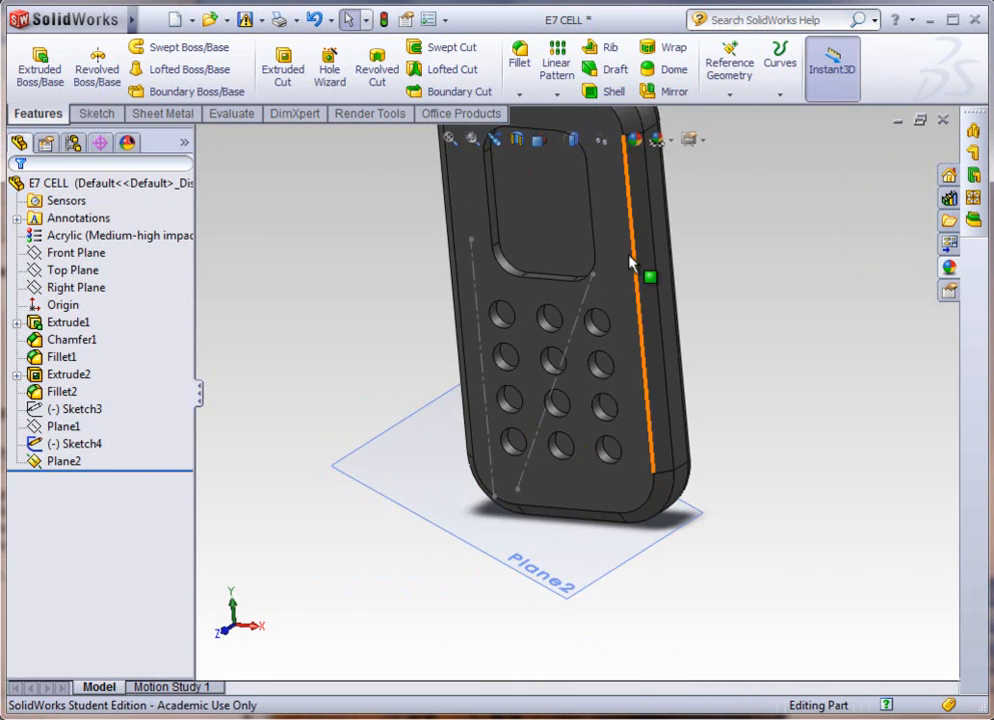
click(588, 313)
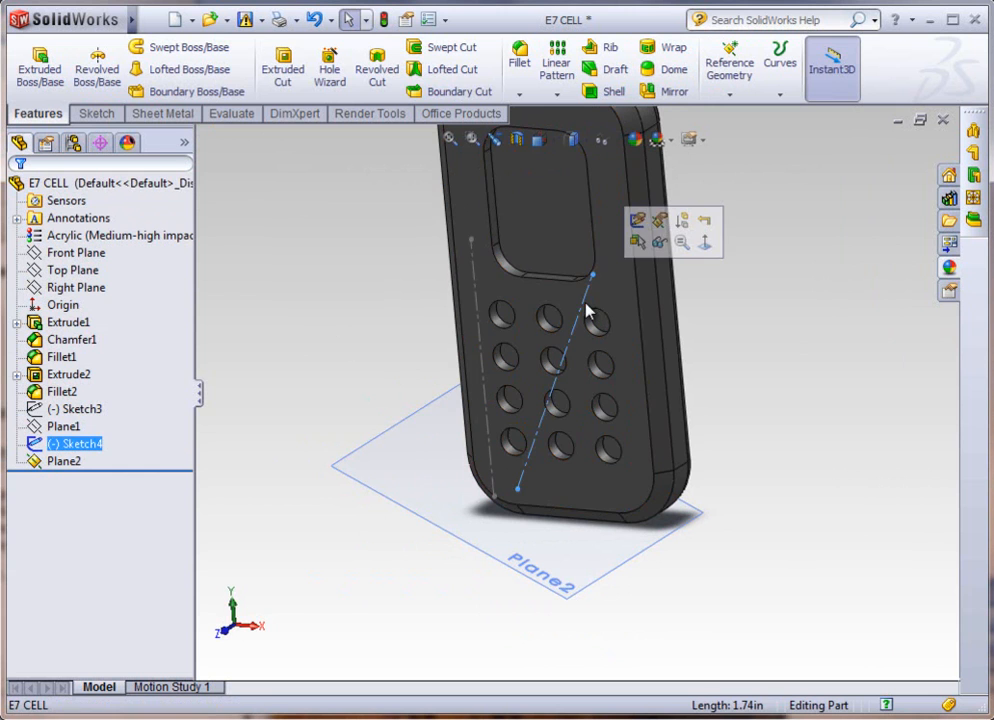
click(662, 245)
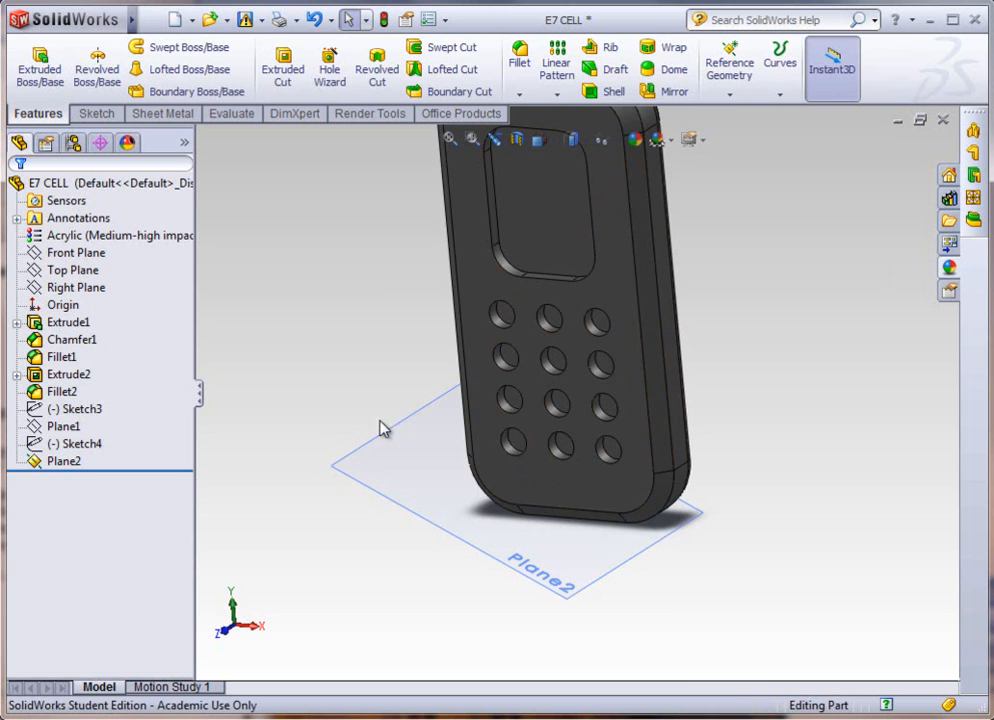
scroll(387, 433, down, 2)
scroll(387, 435, up, 3)
scroll(708, 166, down, 2)
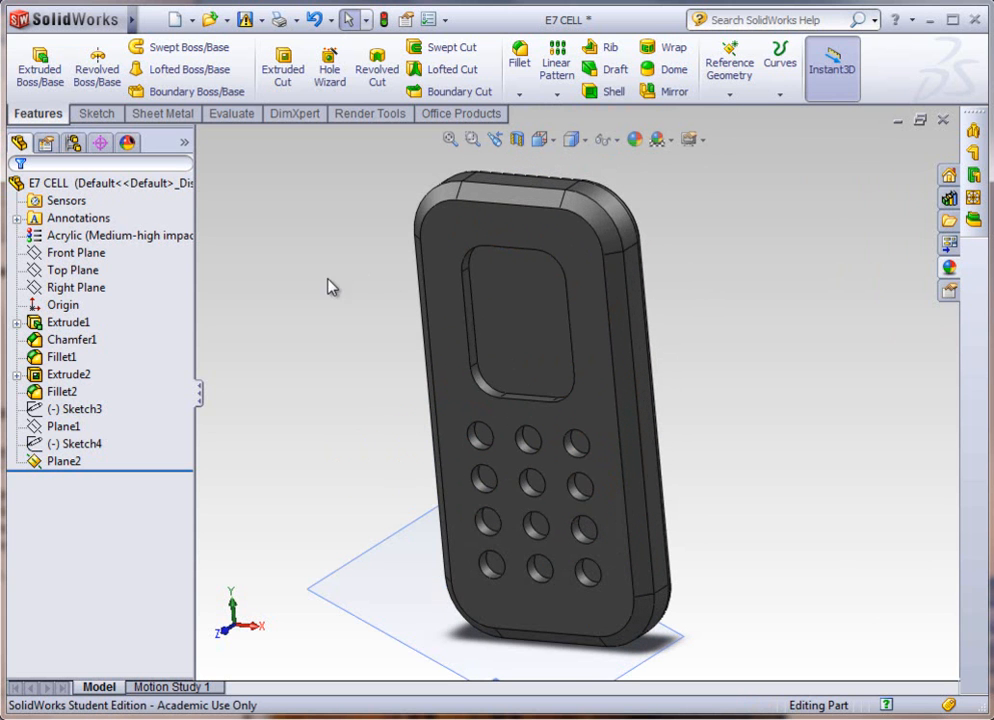
Step: Switch to CAD 208 SIMULATION.pdf in Adobe Reader and review the Exercise 7 drop-test instructions on pages 59 and 60
mouse_move(0, 2)
mouse_down()
mouse_move(858, 2)
mouse_move(0, 0)
mouse_move(13, 0)
mouse_up()
click(55, 473)
drag(0, 168, 603, 11)
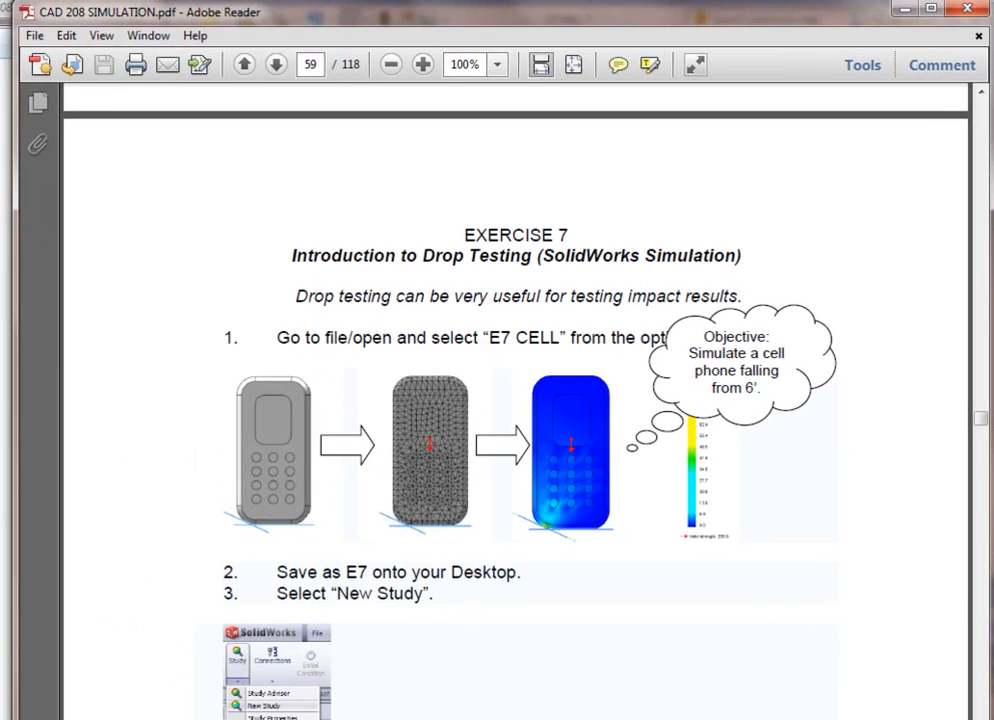
scroll(840, 522, down, 15)
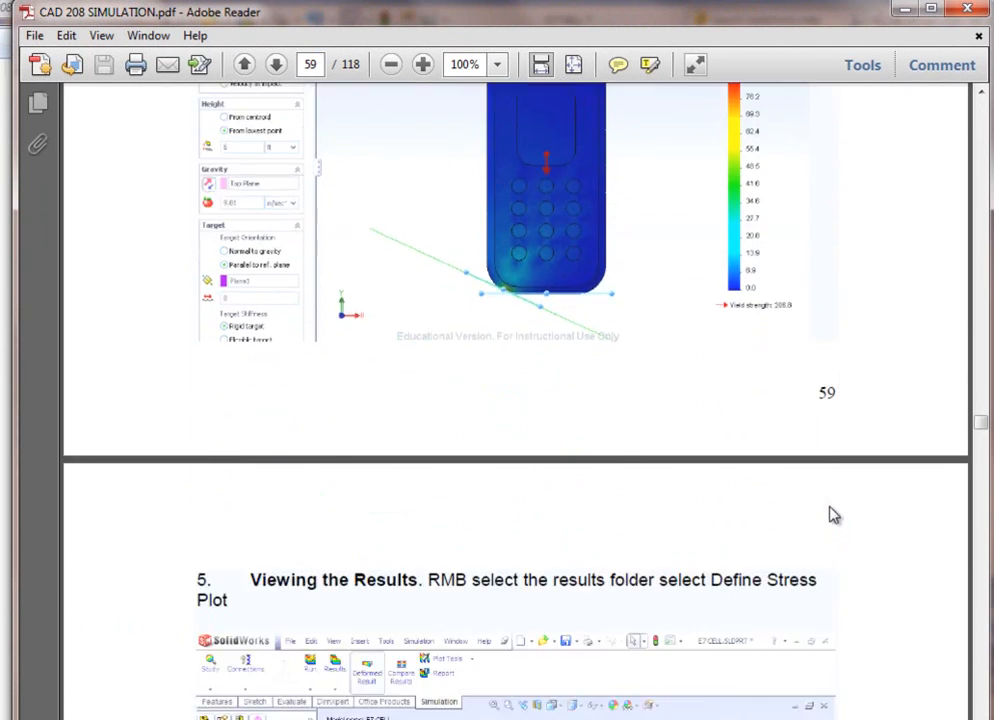
scroll(834, 515, down, 5)
scroll(828, 507, down, 3)
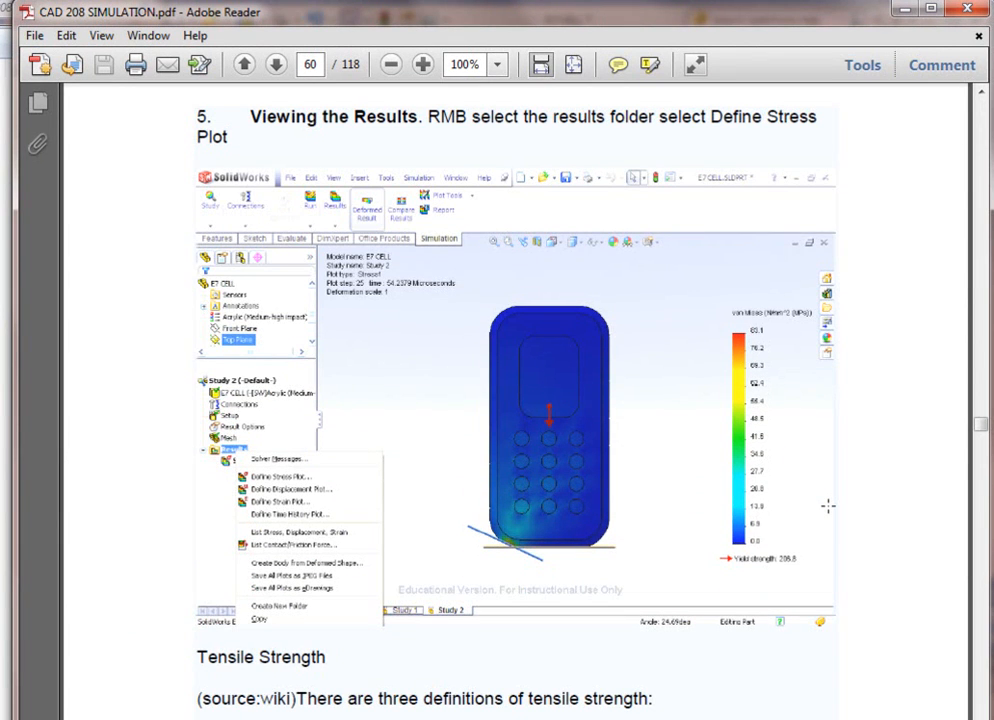
scroll(828, 506, up, 20)
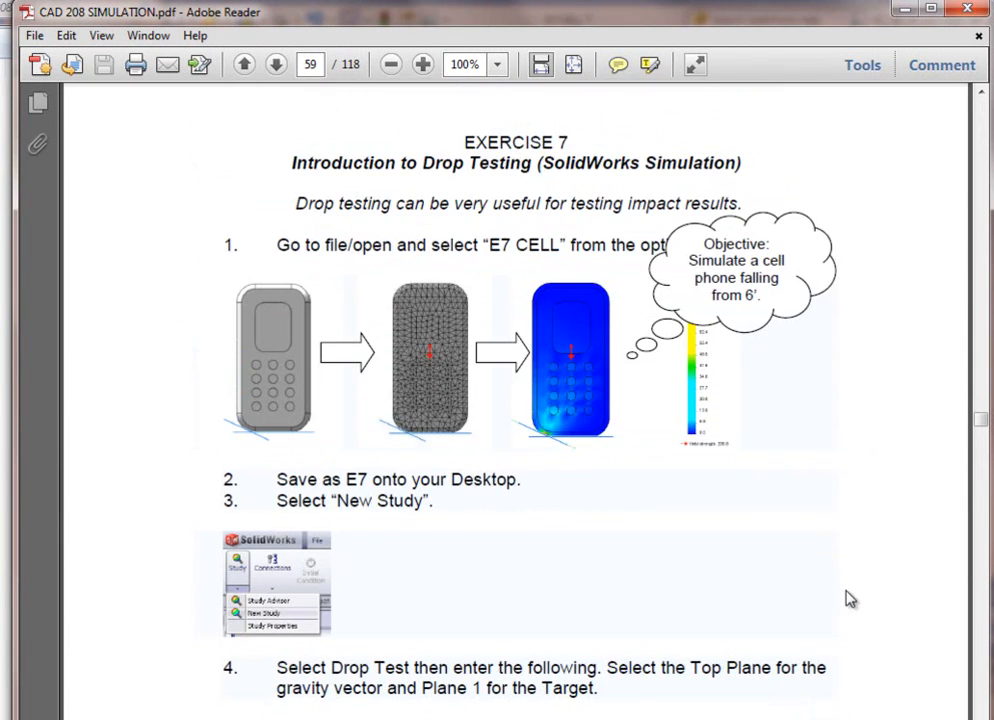
scroll(848, 598, down, 2)
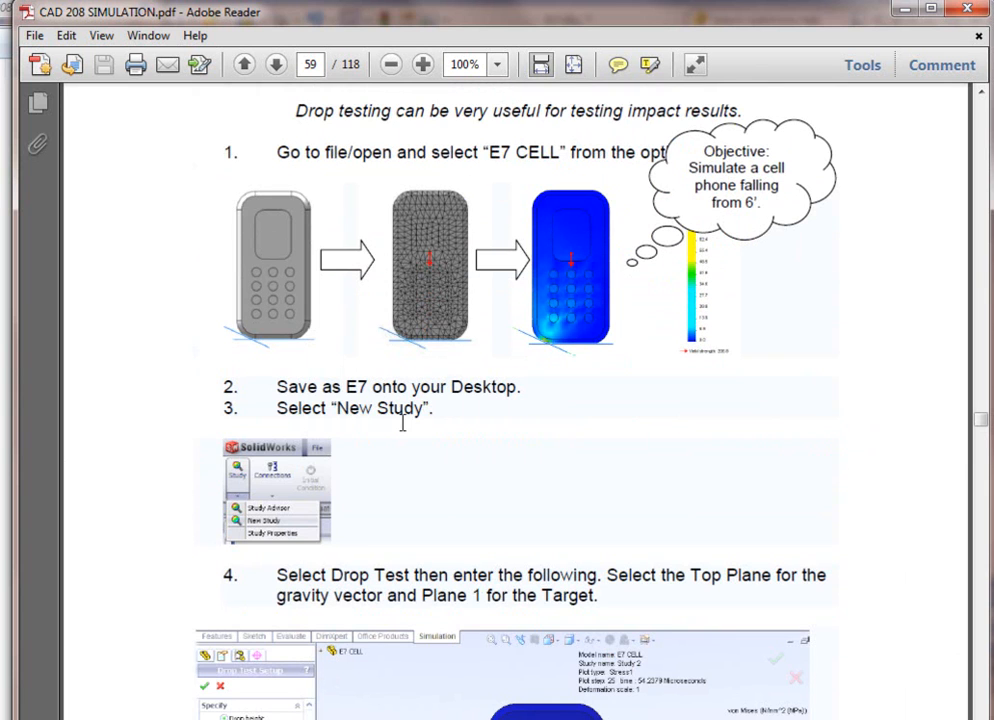
Step: Minimize the PDF, return to SolidWorks and look through the evaluation tools for the simulation study command
click(905, 11)
click(500, 26)
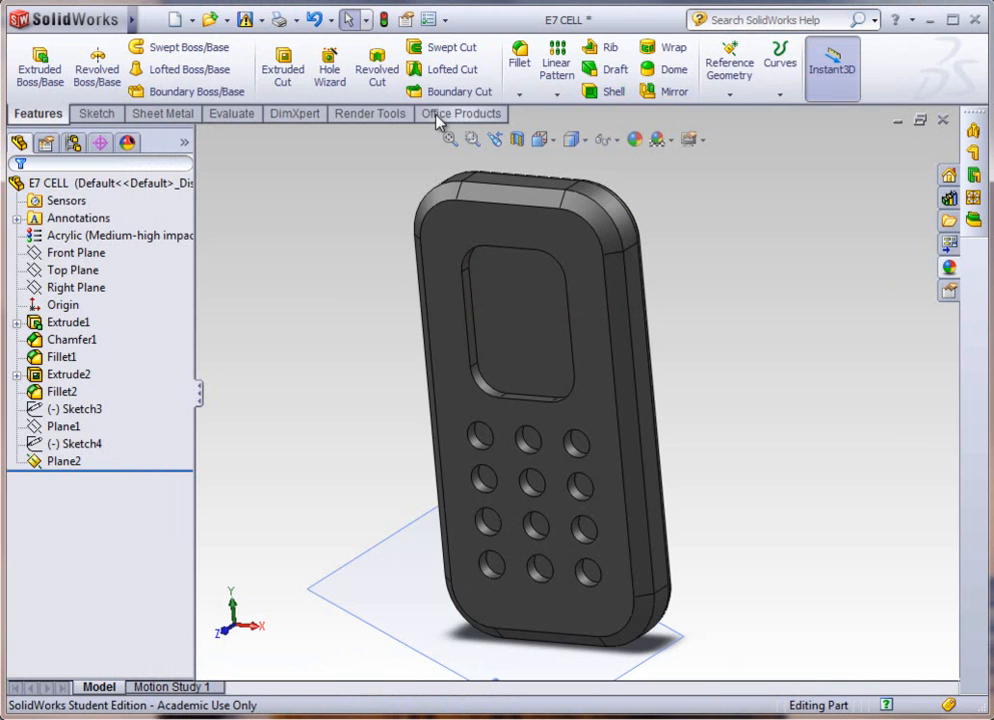
click(231, 115)
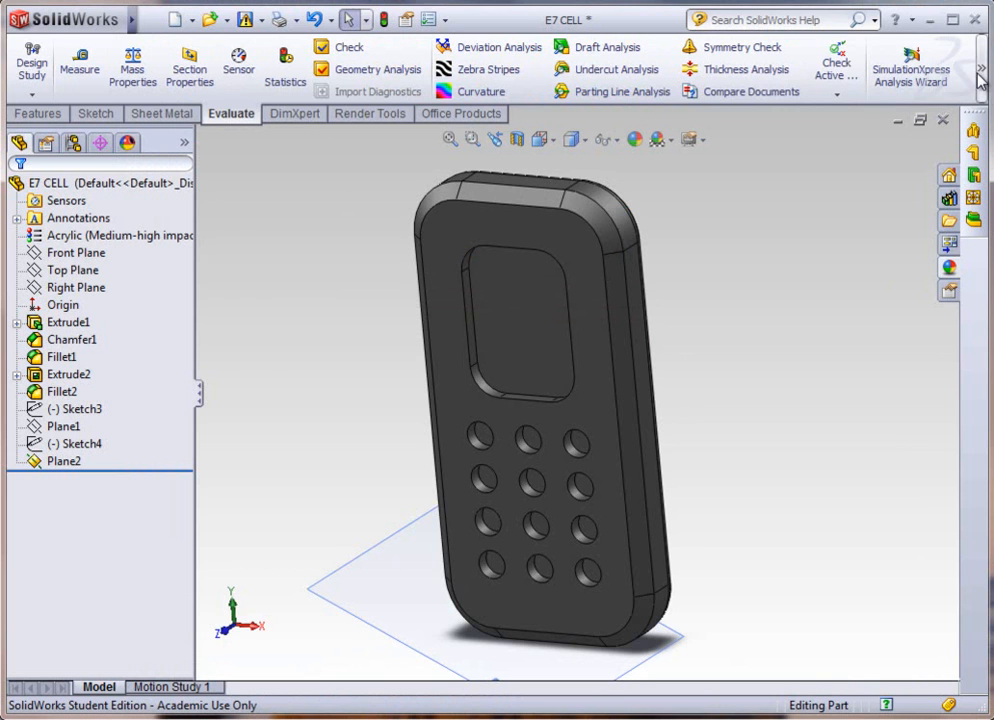
mouse_move(981, 70)
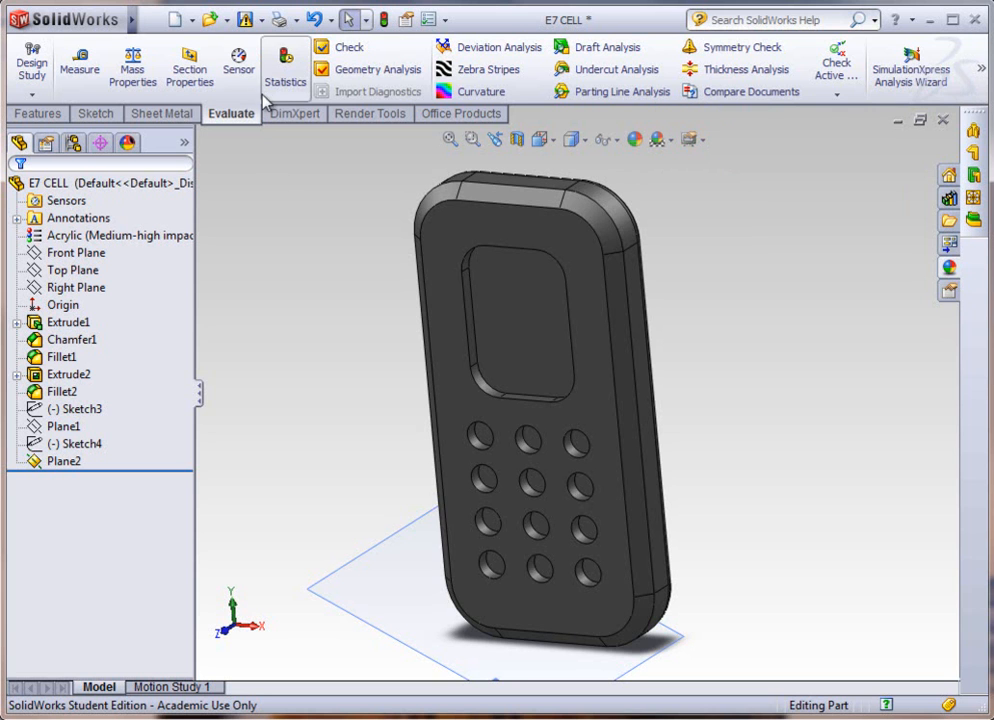
Step: Unload the PhotoView 360 add-in, load the SolidWorks Simulation add-in and accept its license agreement
click(150, 23)
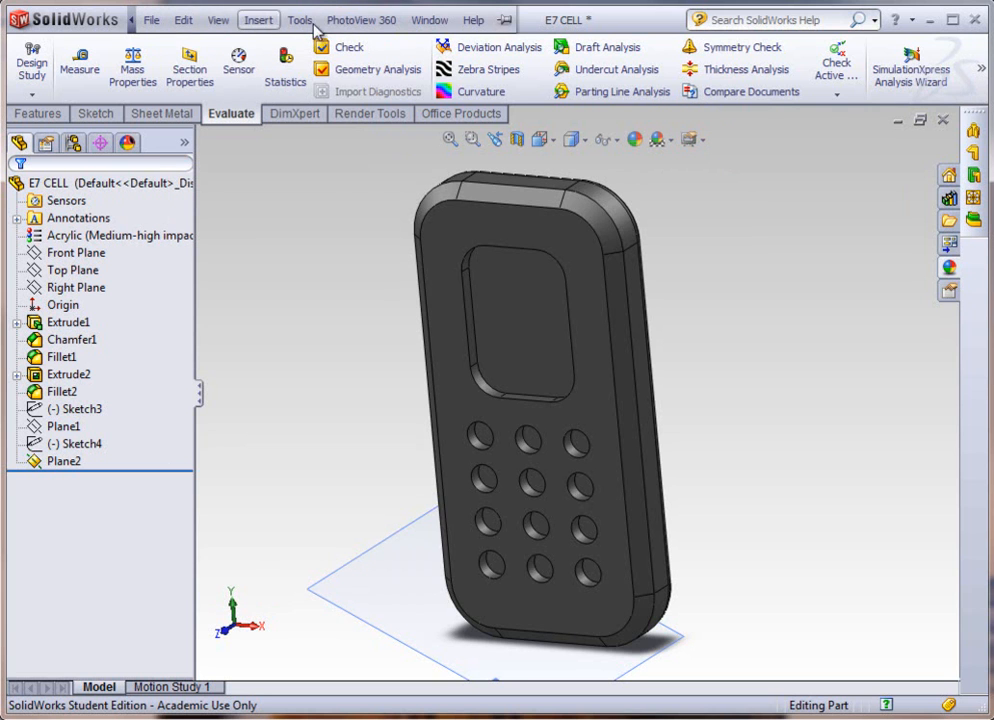
click(505, 22)
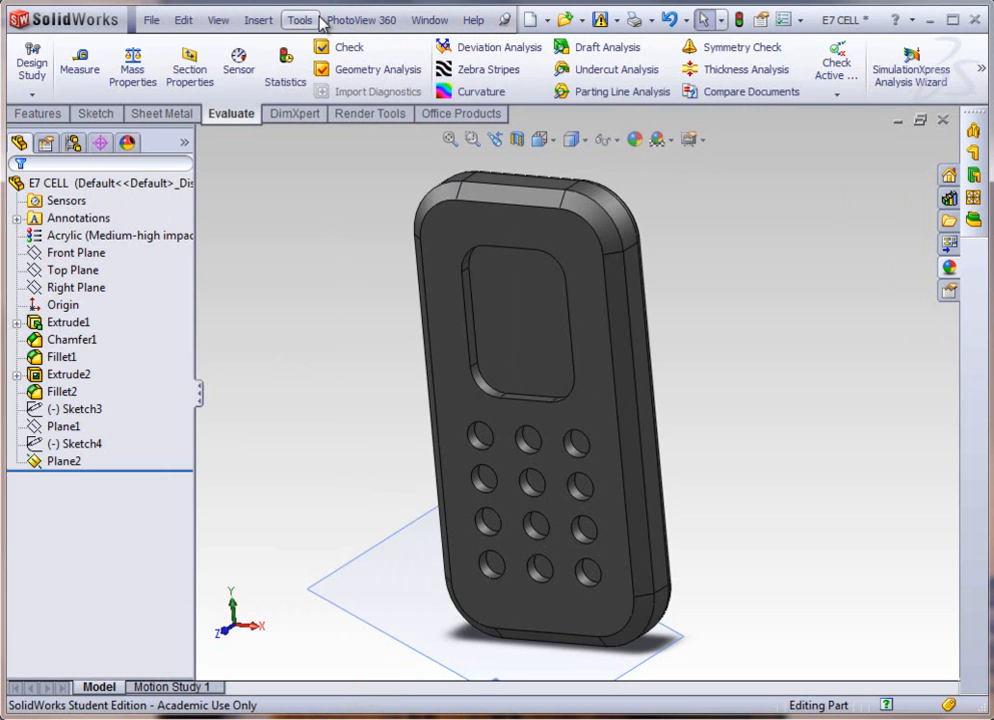
click(455, 116)
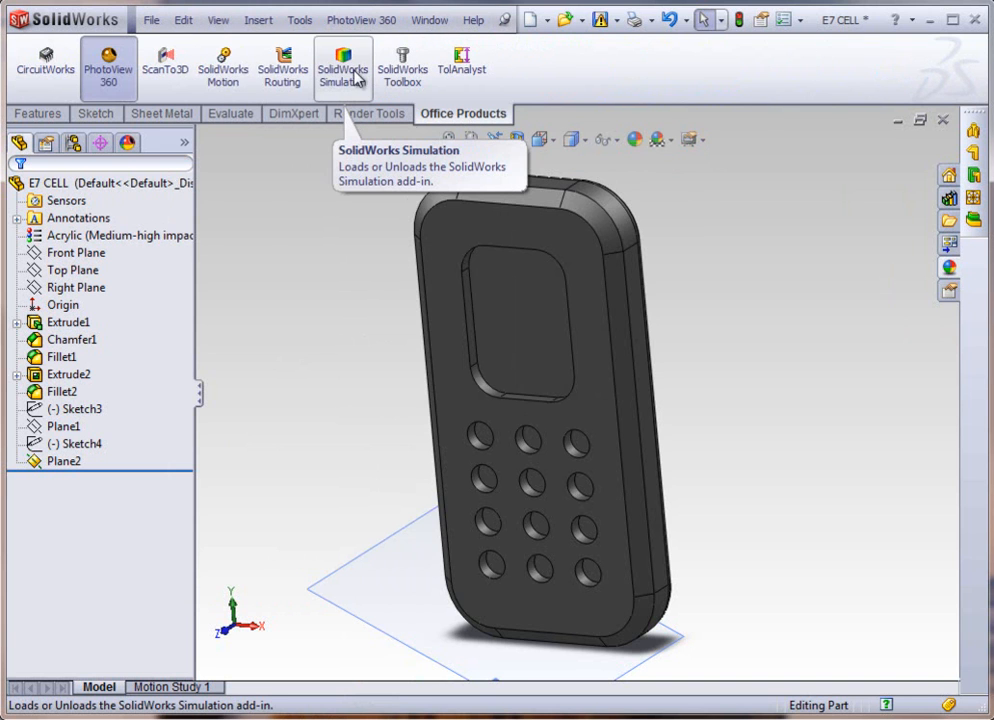
click(108, 65)
click(350, 80)
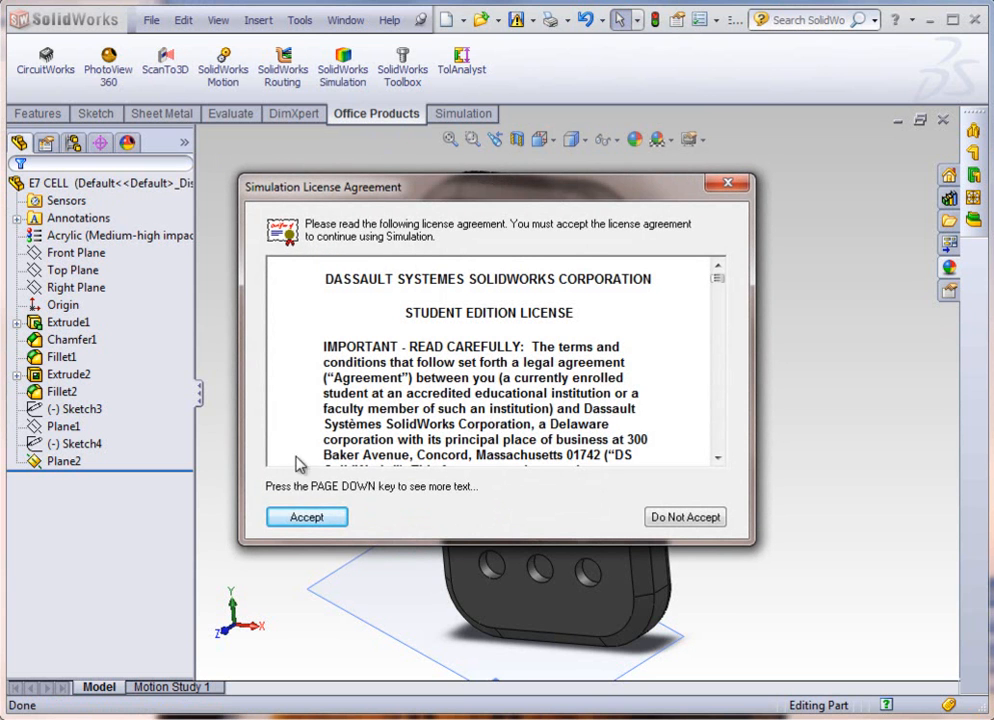
click(317, 520)
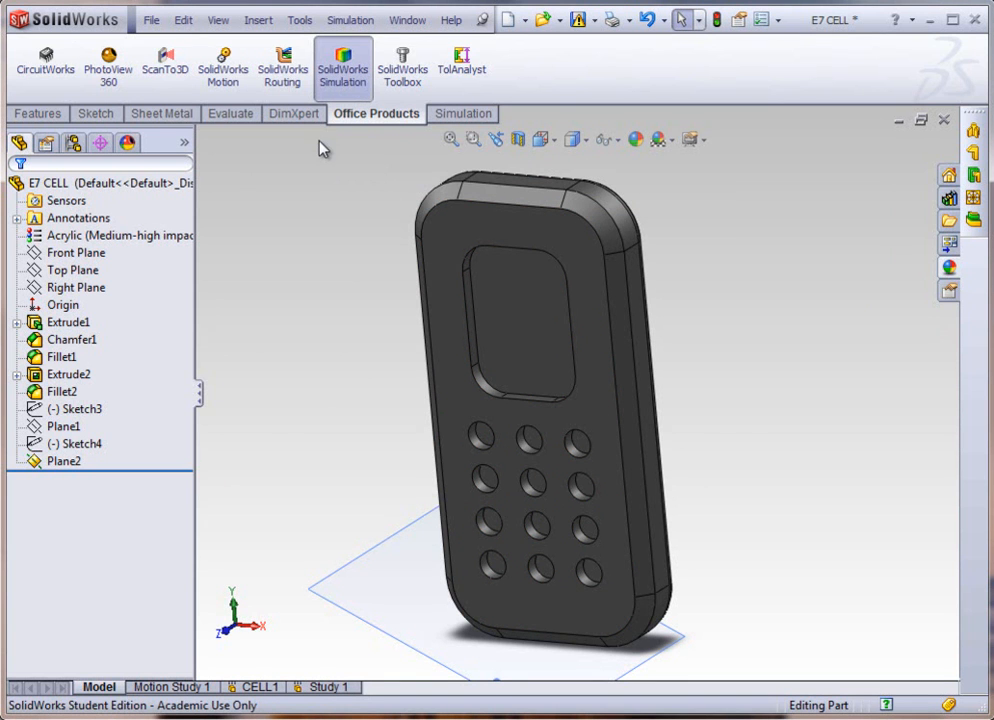
Step: Create a new simulation study of type Drop Test for the phone part
click(348, 22)
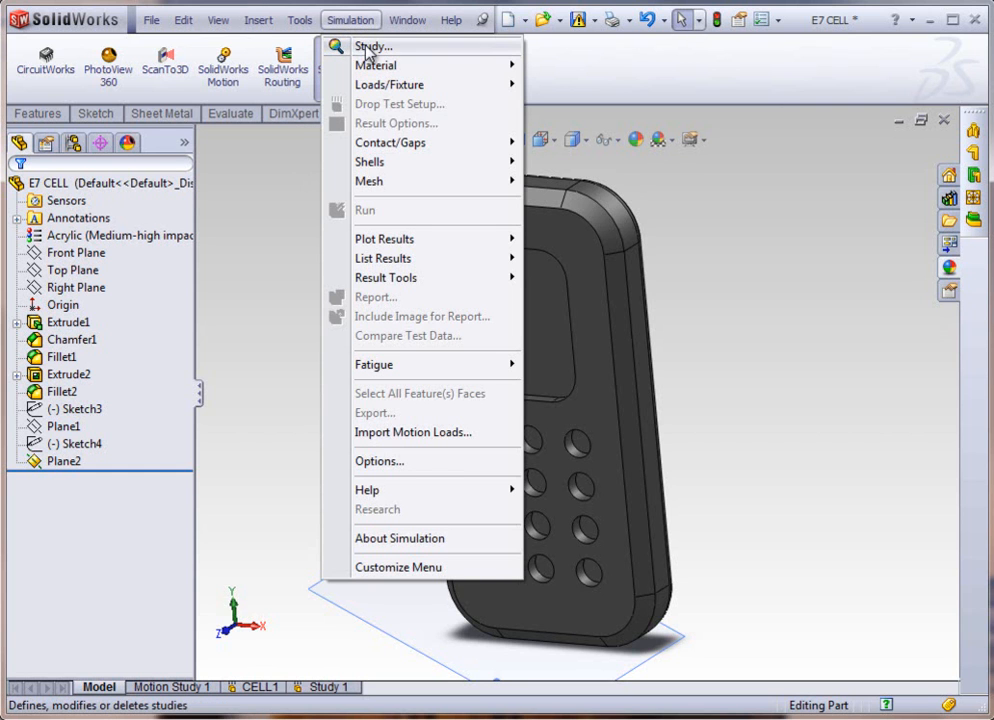
click(369, 47)
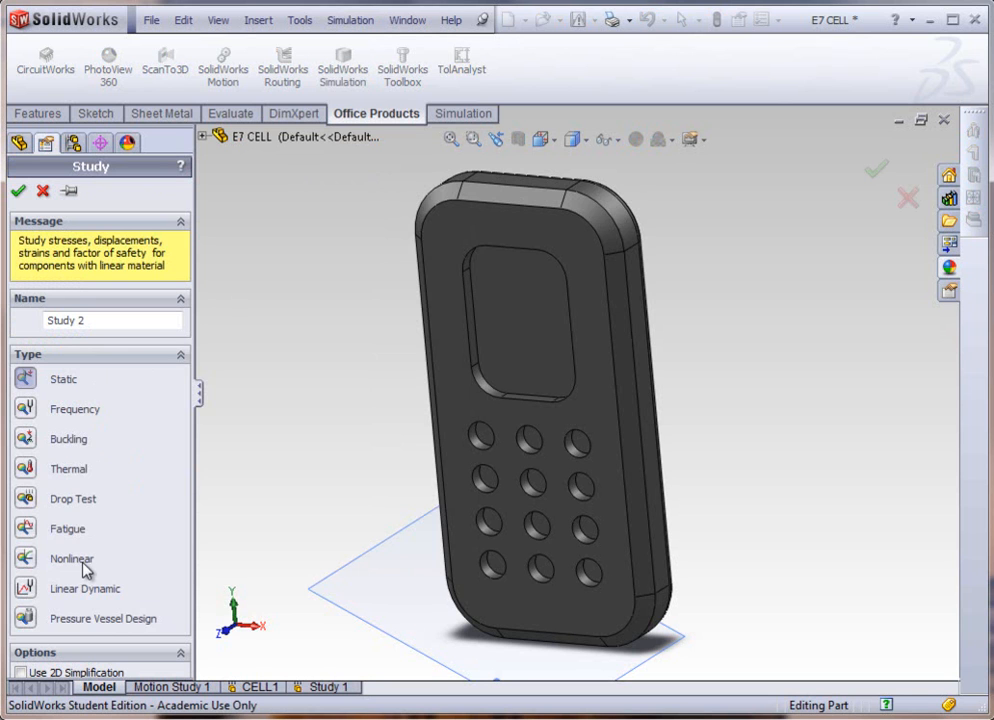
click(26, 499)
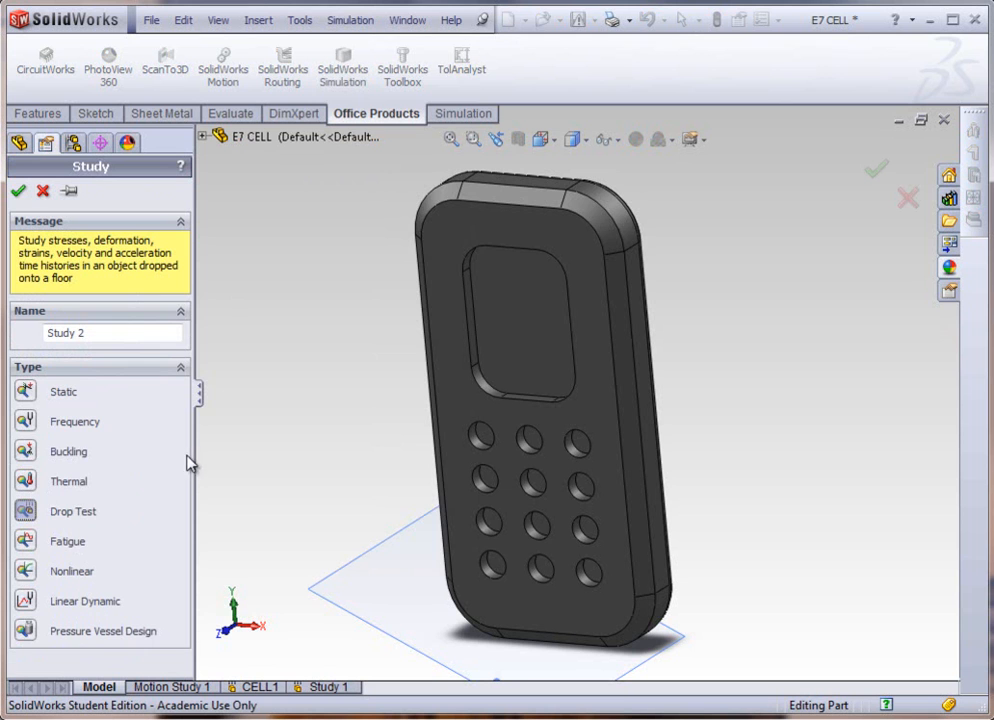
click(18, 191)
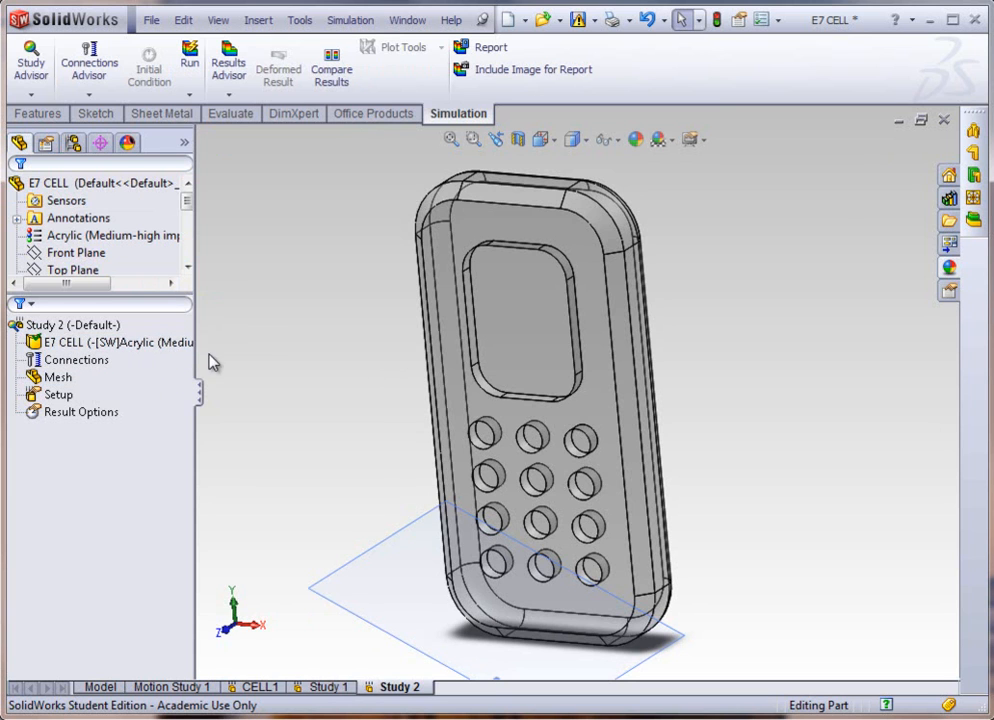
right_click(151, 347)
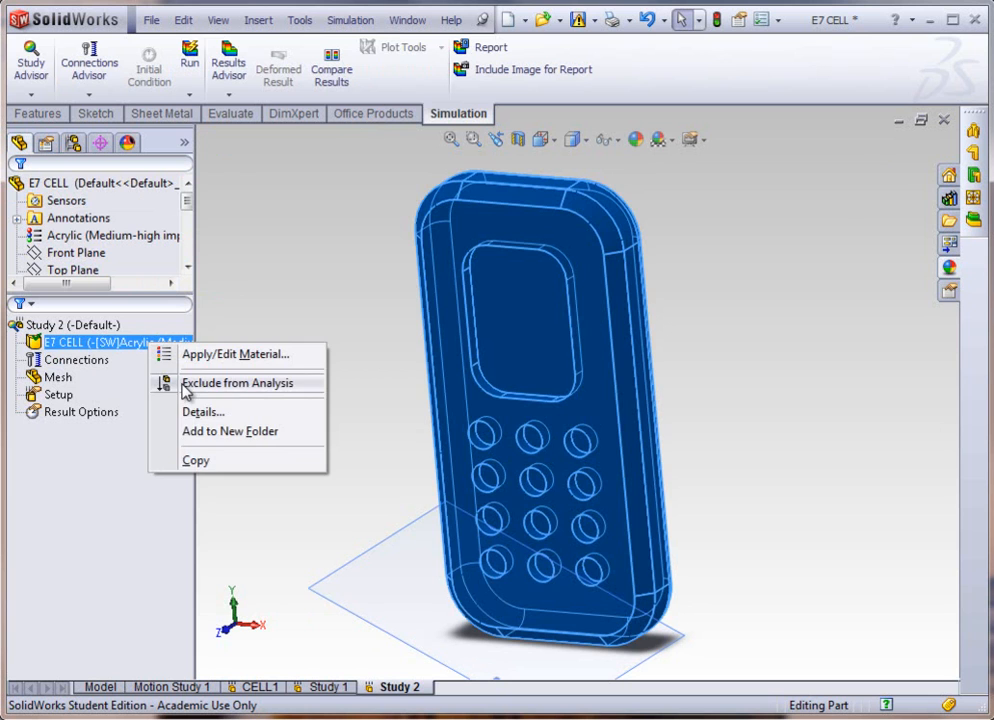
click(303, 274)
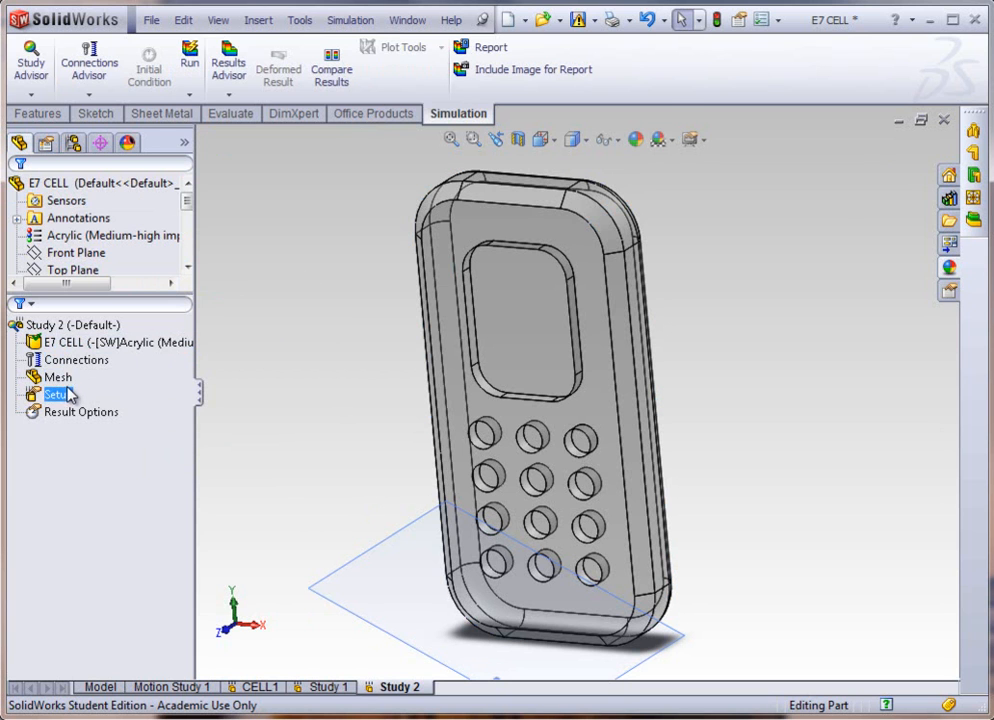
Step: Define the drop test setup with a drop height of 6 ft measured from the lowest point
right_click(60, 397)
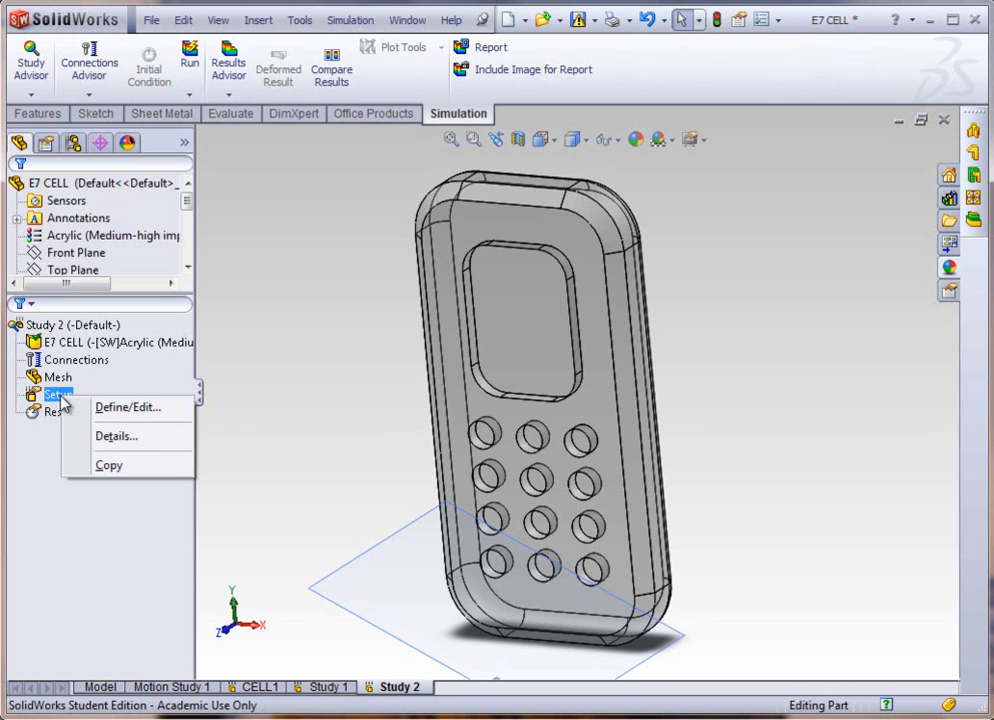
click(100, 408)
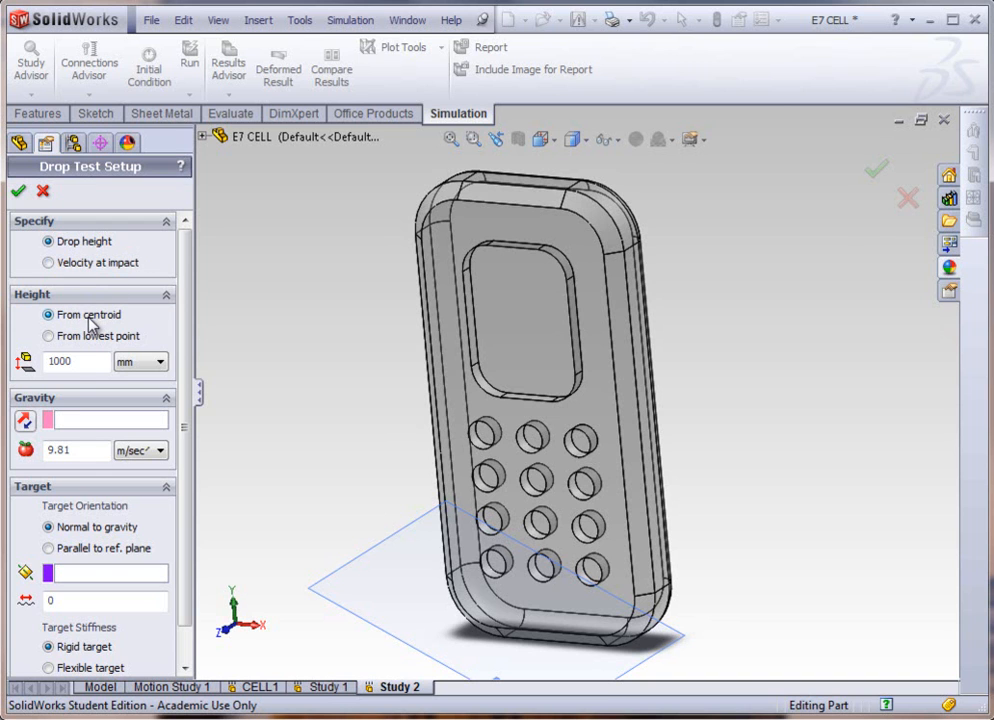
click(160, 362)
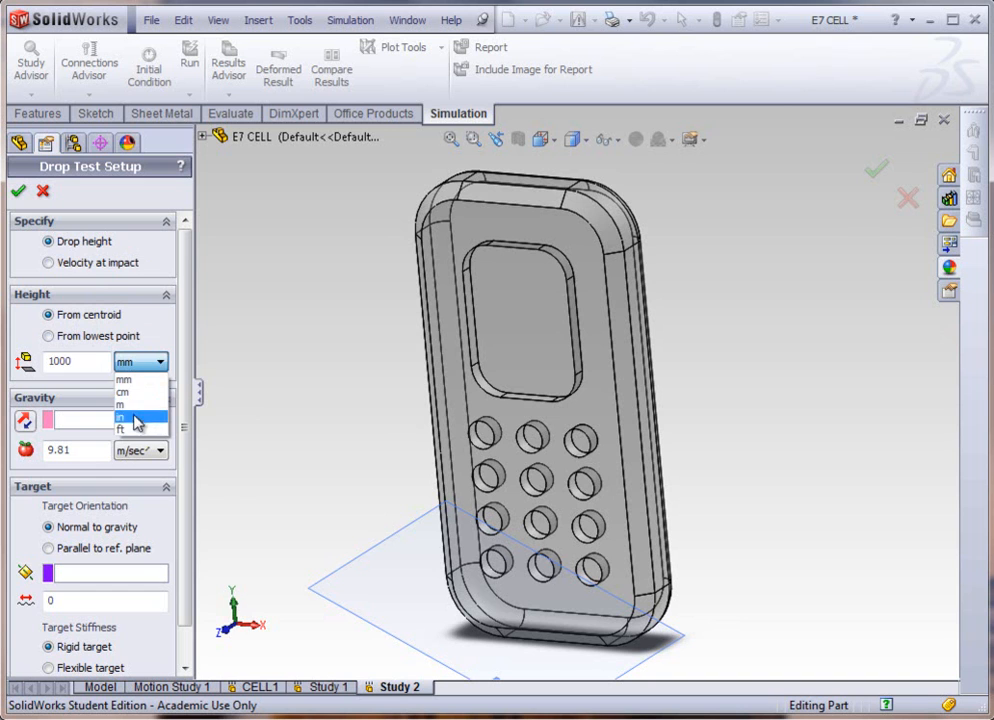
click(130, 428)
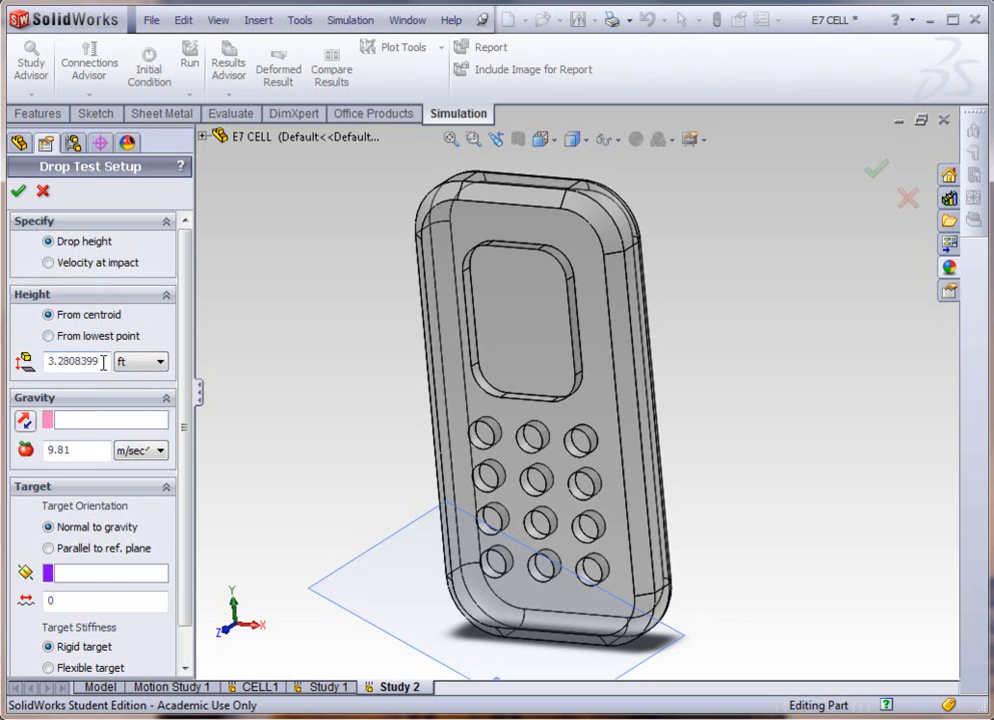
click(48, 336)
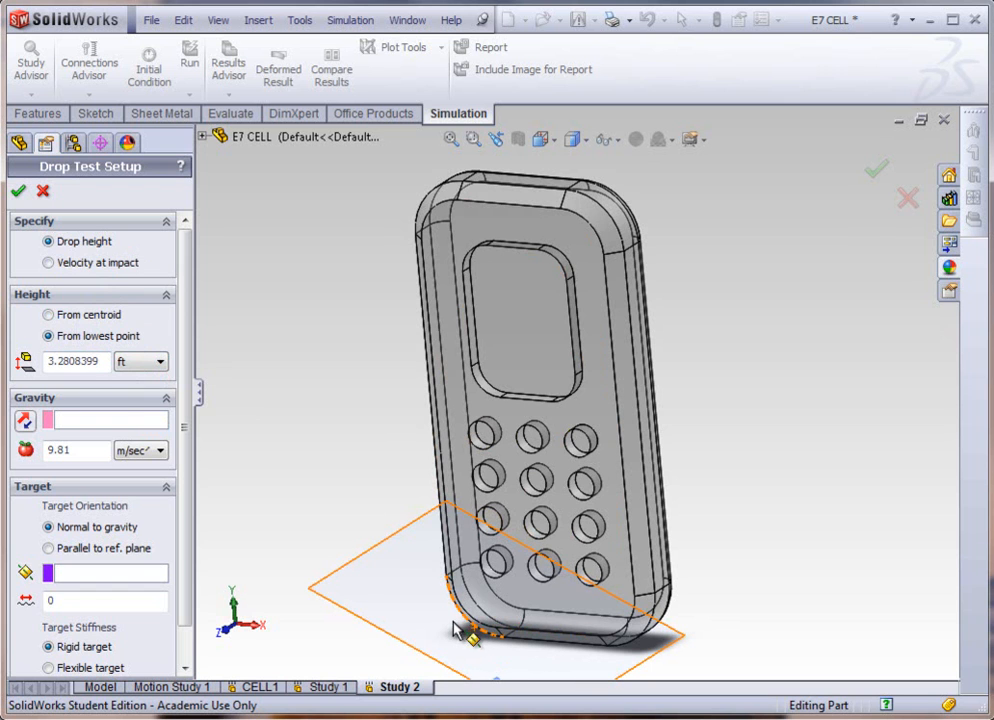
double_click(93, 358)
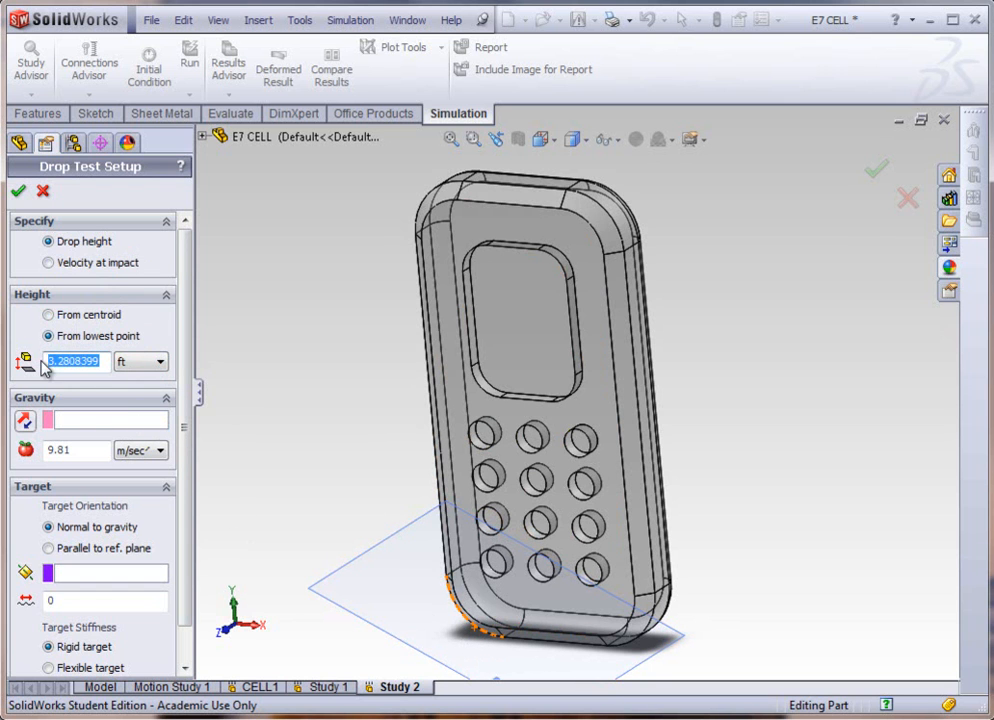
text(6)
click(77, 380)
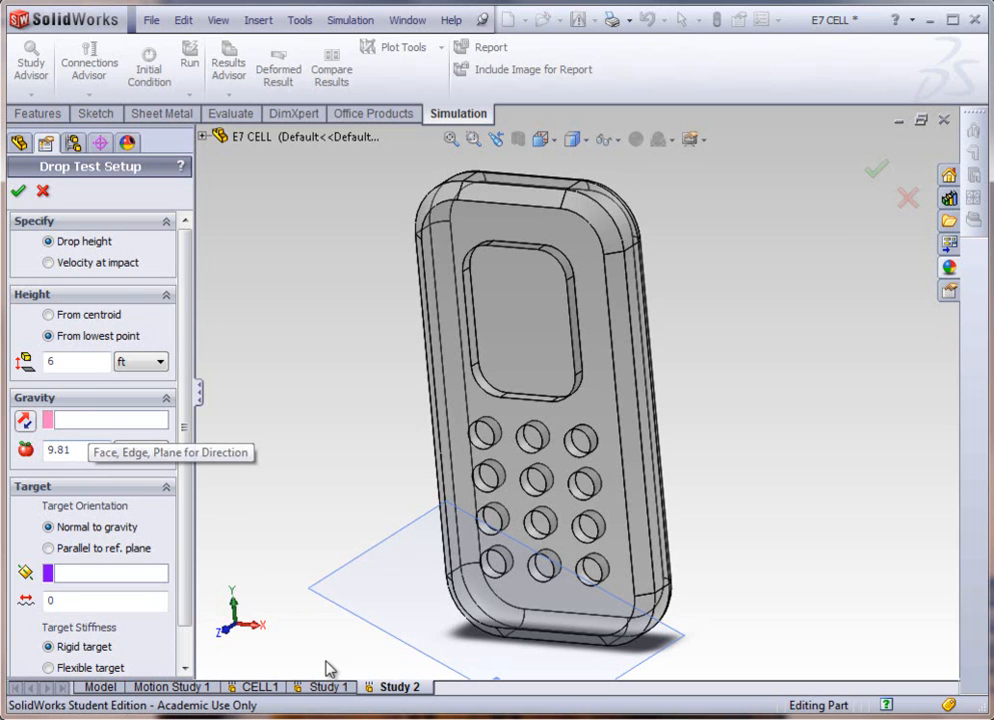
Step: Consult the setup in CAD 208 SIMULATION.pdf, set gravity to the angled Plane2 with its direction reversed, and accept the drop test setup
key(alt+Tab)
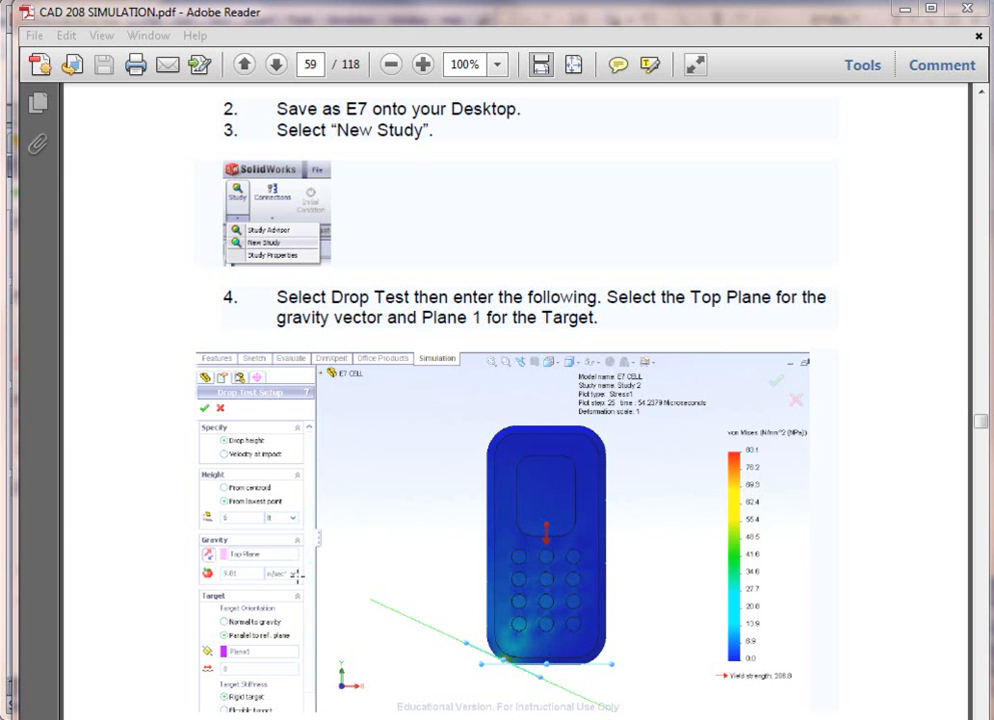
click(905, 14)
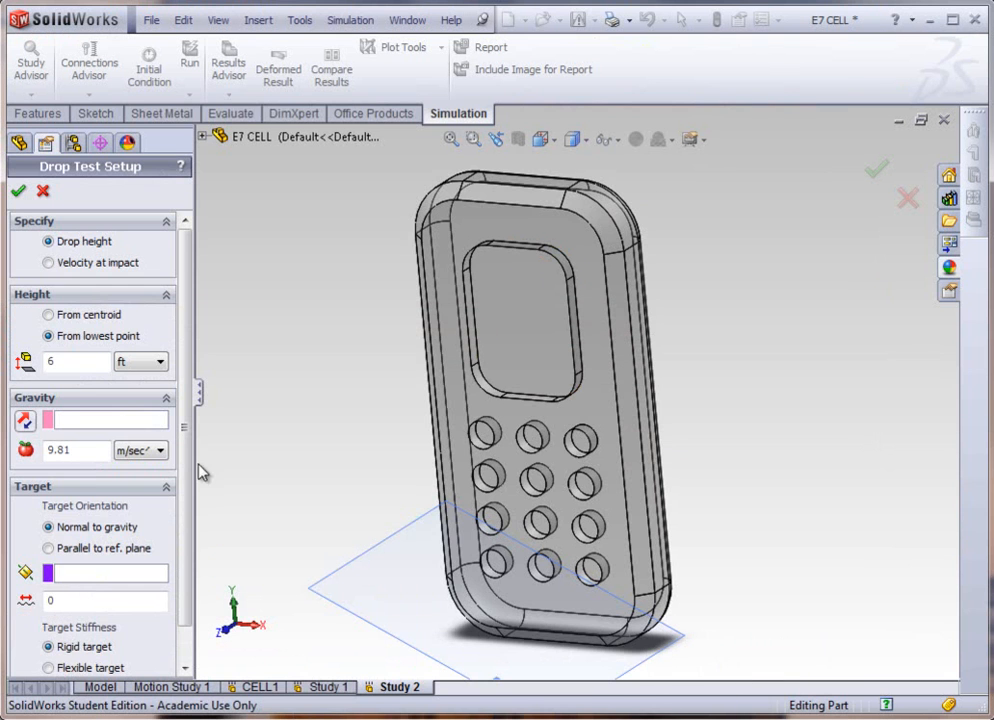
click(78, 419)
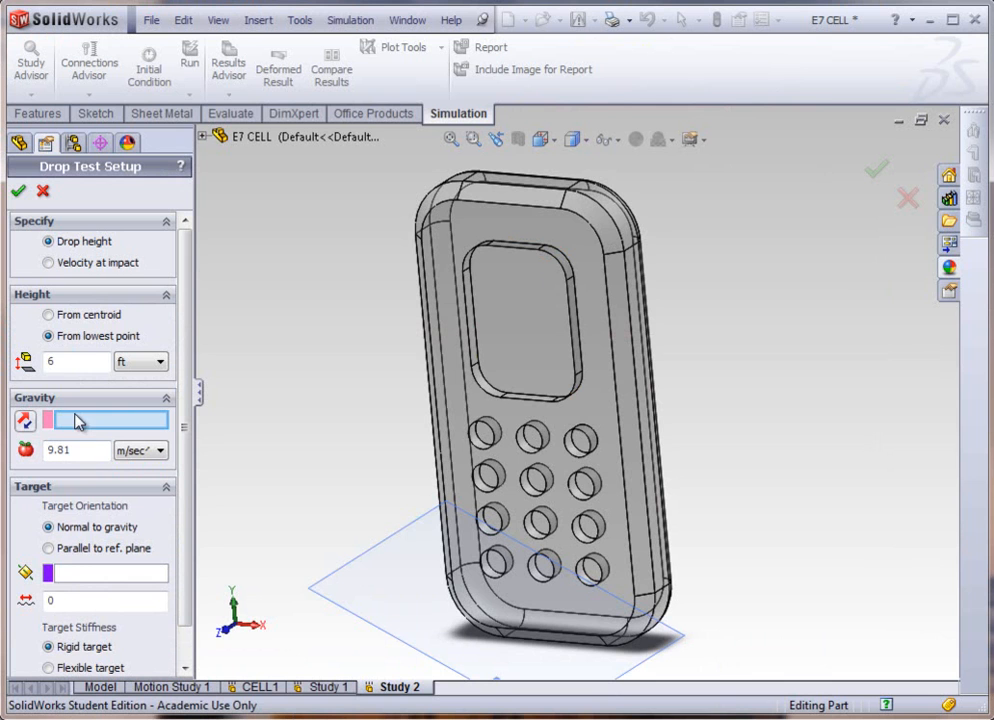
click(380, 630)
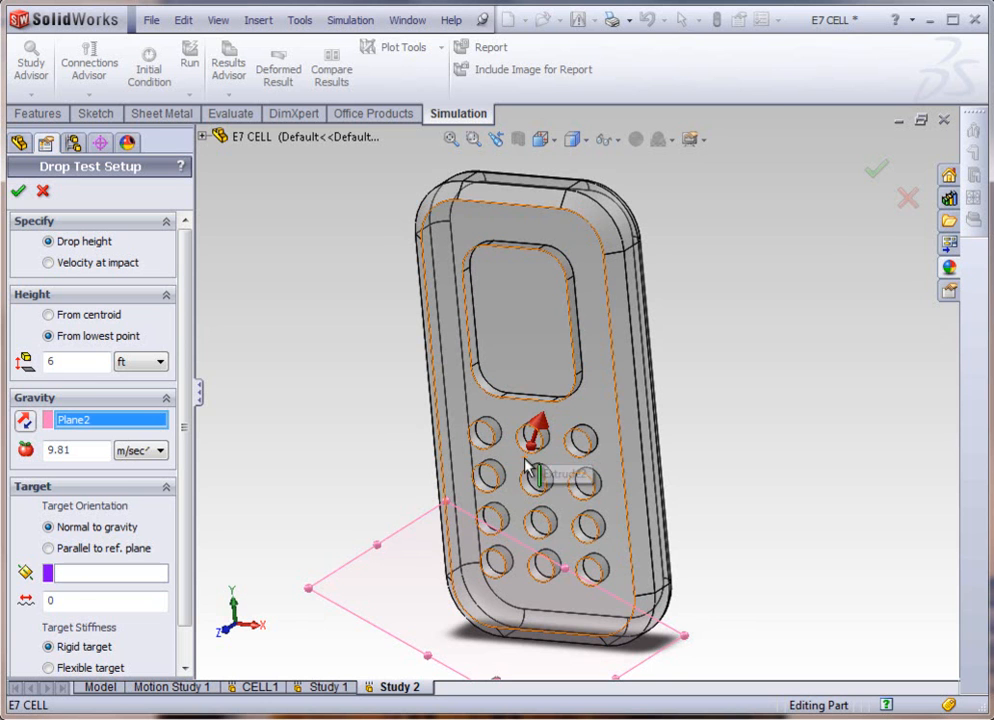
click(25, 421)
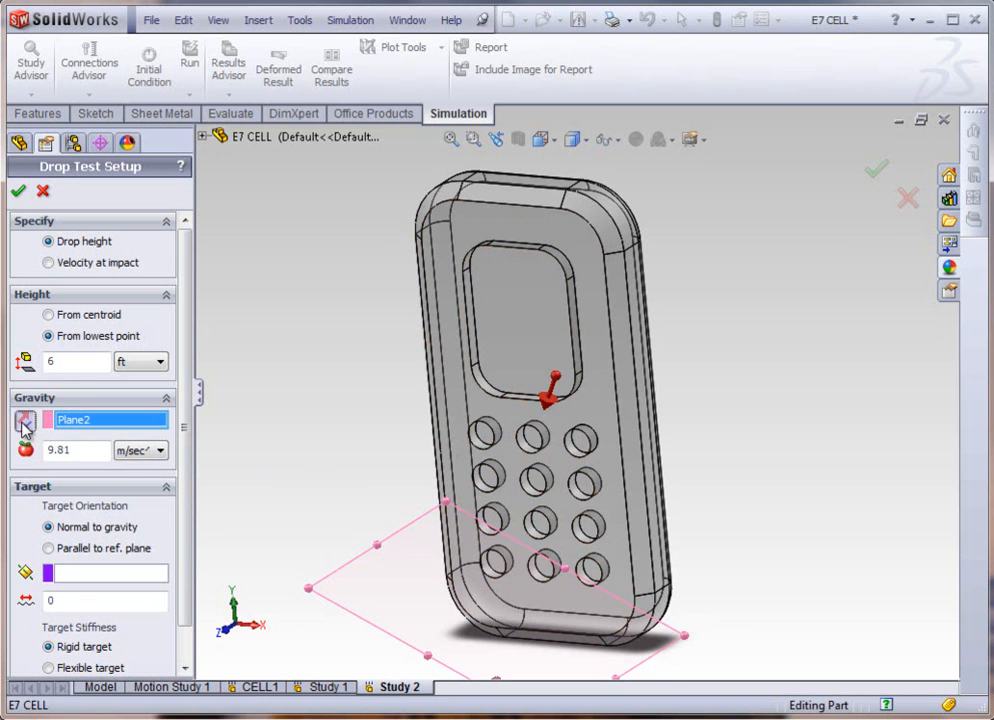
click(19, 192)
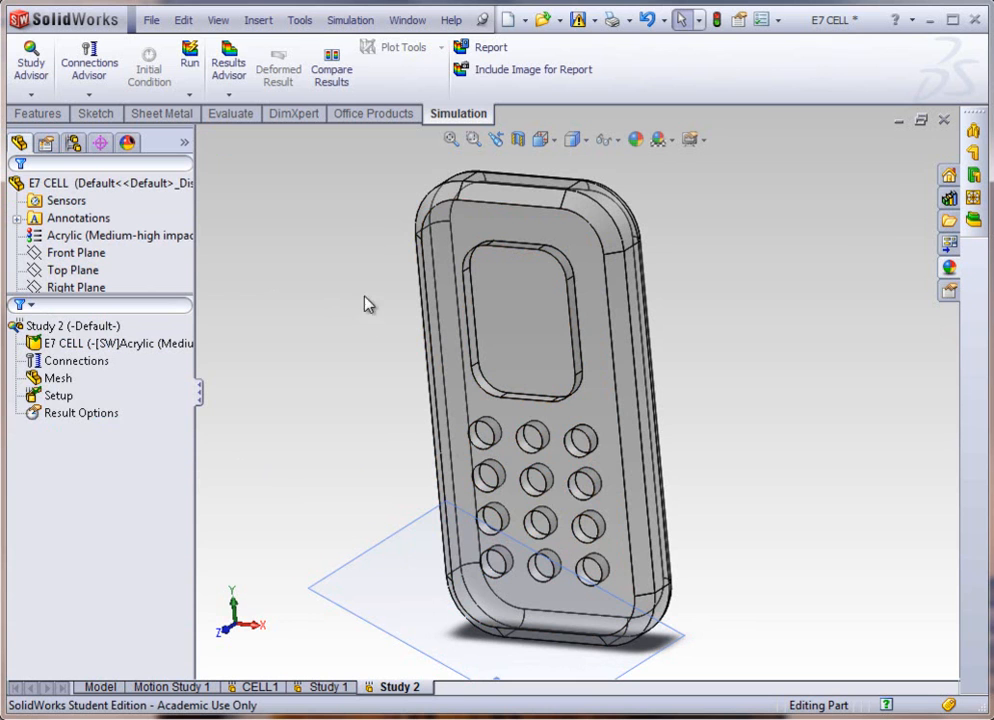
Step: Run the drop test study and check computer performance in Windows Task Manager while it solves, closing Task Manager again
click(196, 78)
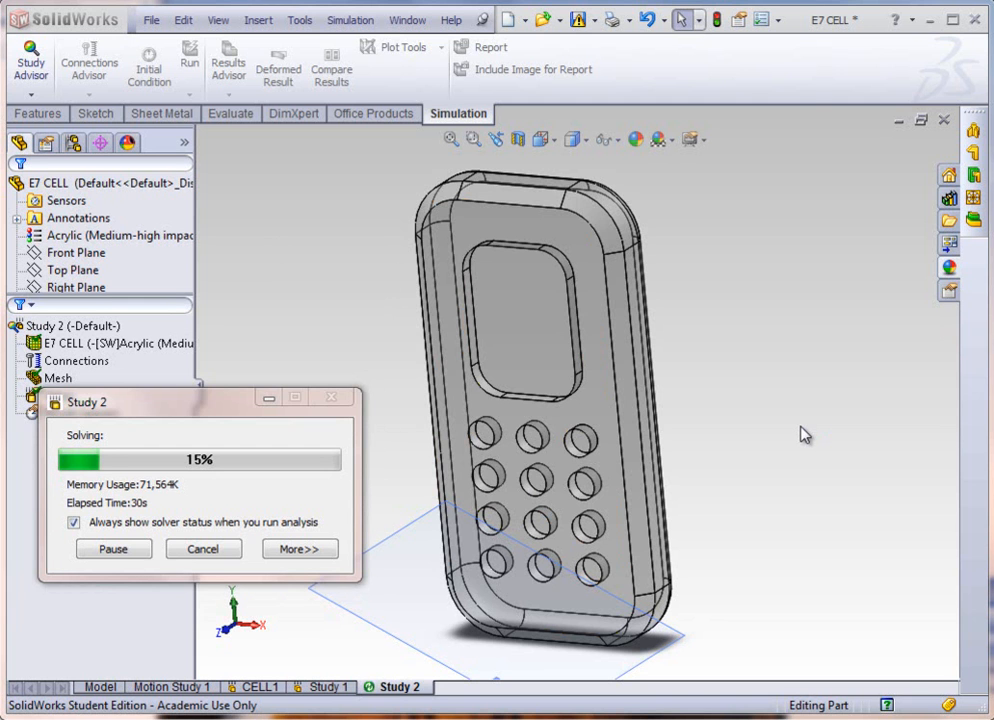
key(ctrl+shift+Escape)
drag(640, 10, 646, 170)
click(645, 60)
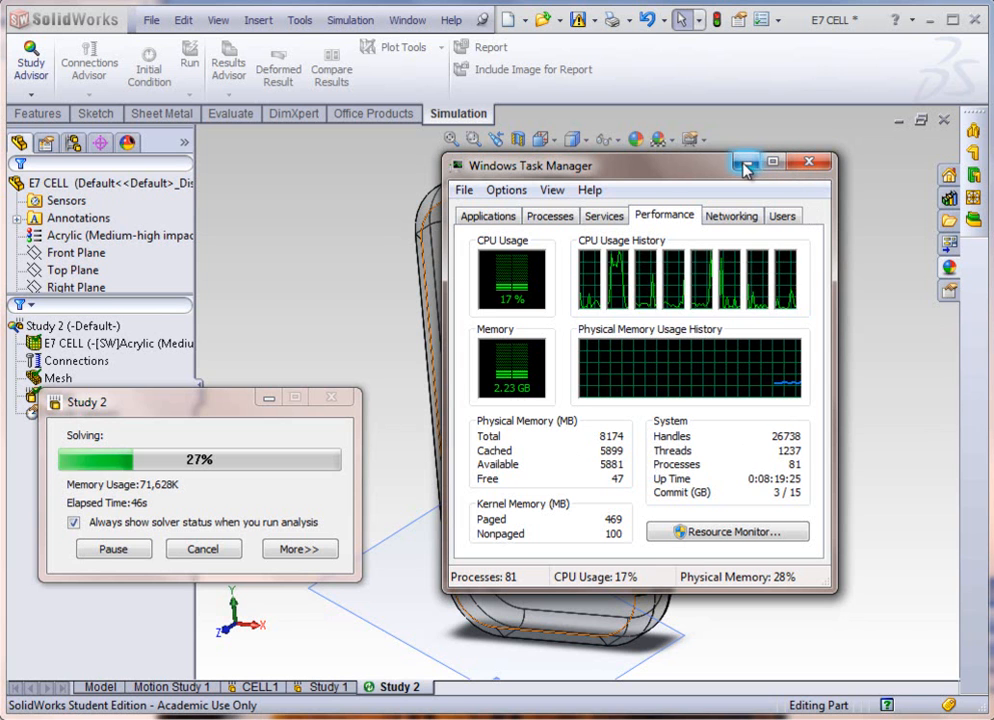
click(808, 164)
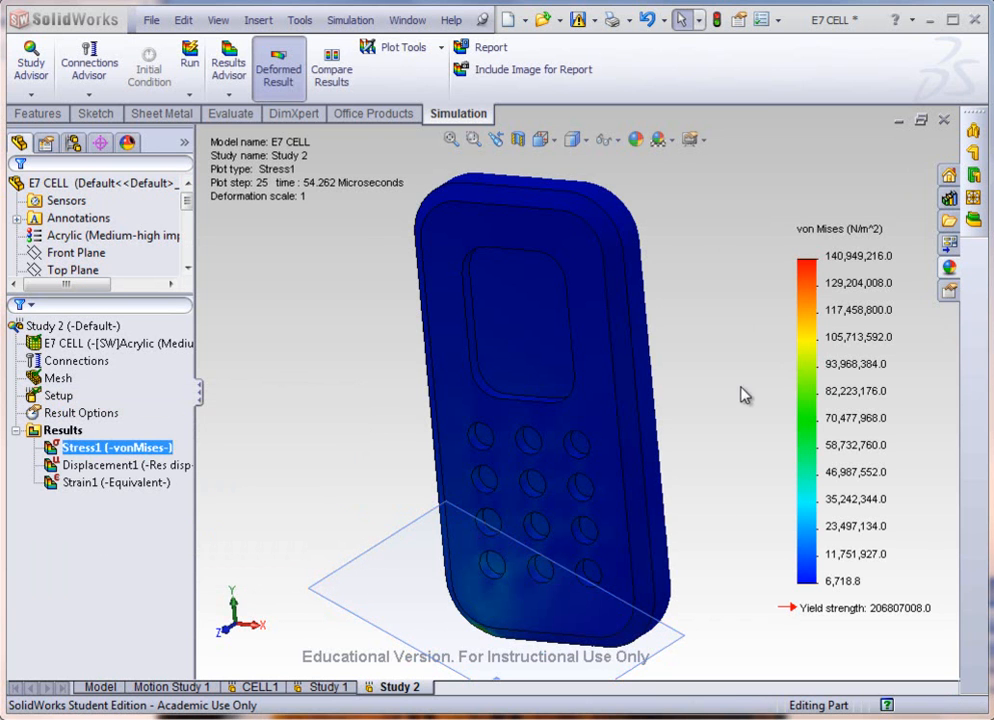
Step: Examine the von Mises stress plot around the phone's impact corner up close and from several angles
scroll(672, 424, up, 1)
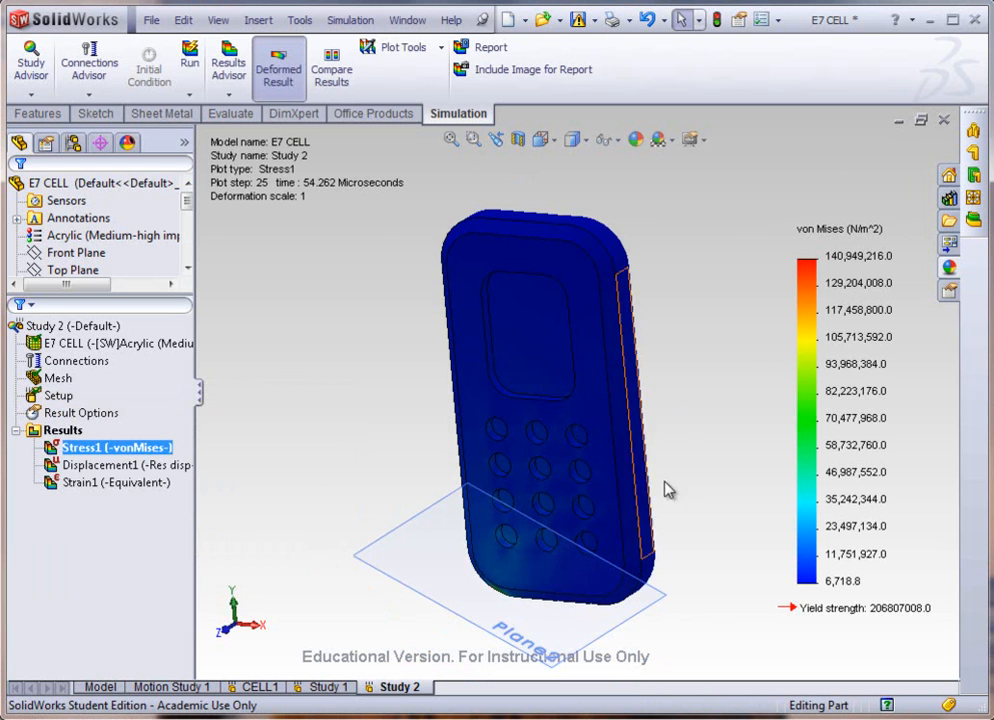
scroll(688, 477, down, 1)
middle_drag(524, 528, 448, 470)
scroll(362, 495, down, 4)
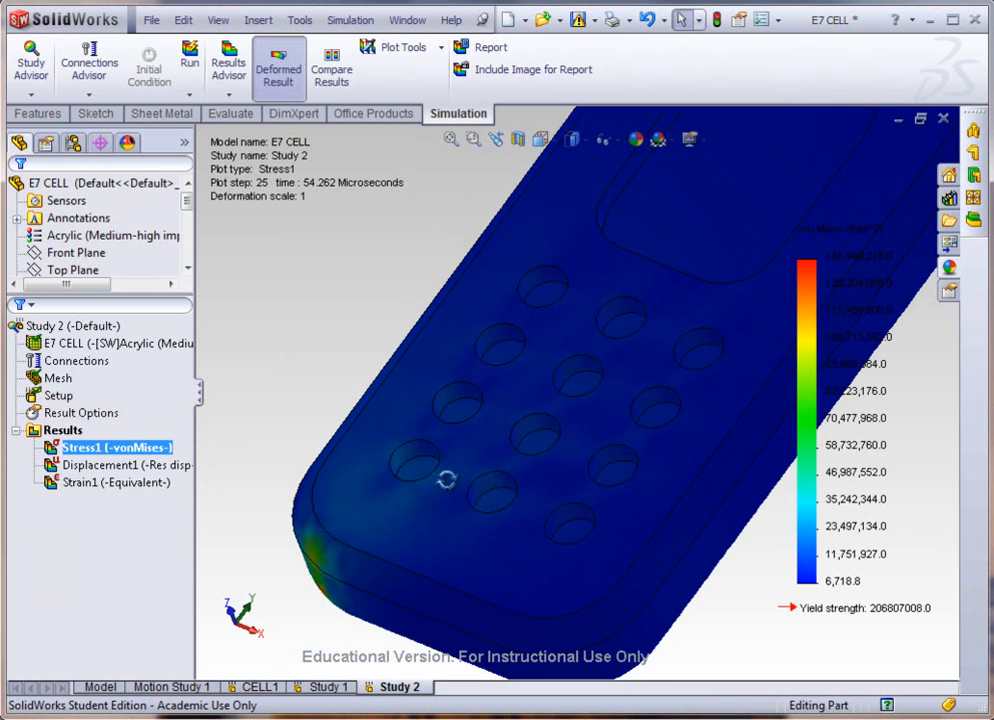
scroll(470, 466, up, 5)
middle_drag(545, 262, 741, 351)
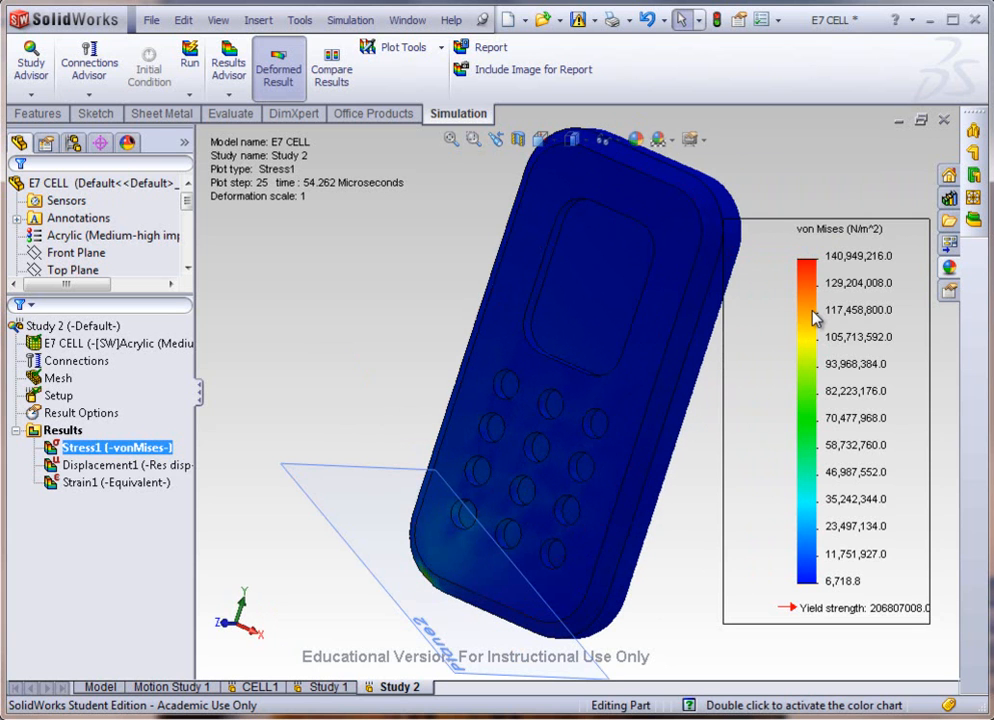
Step: Look through the stress legend's chart options and close them with the settings as they are
double_click(817, 390)
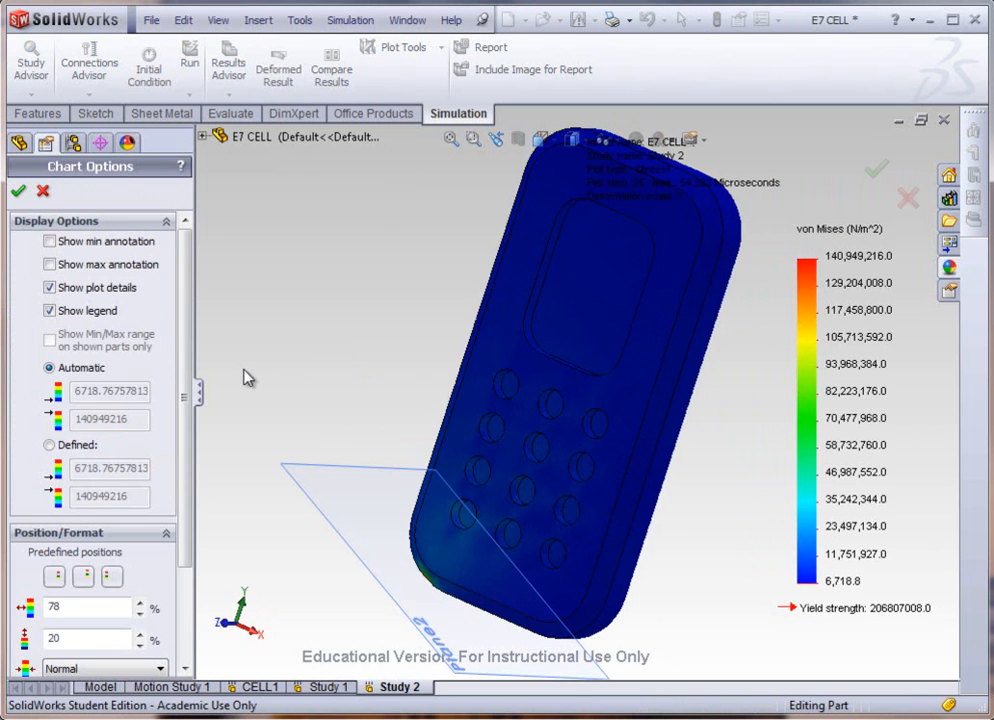
drag(186, 340, 191, 282)
click(18, 191)
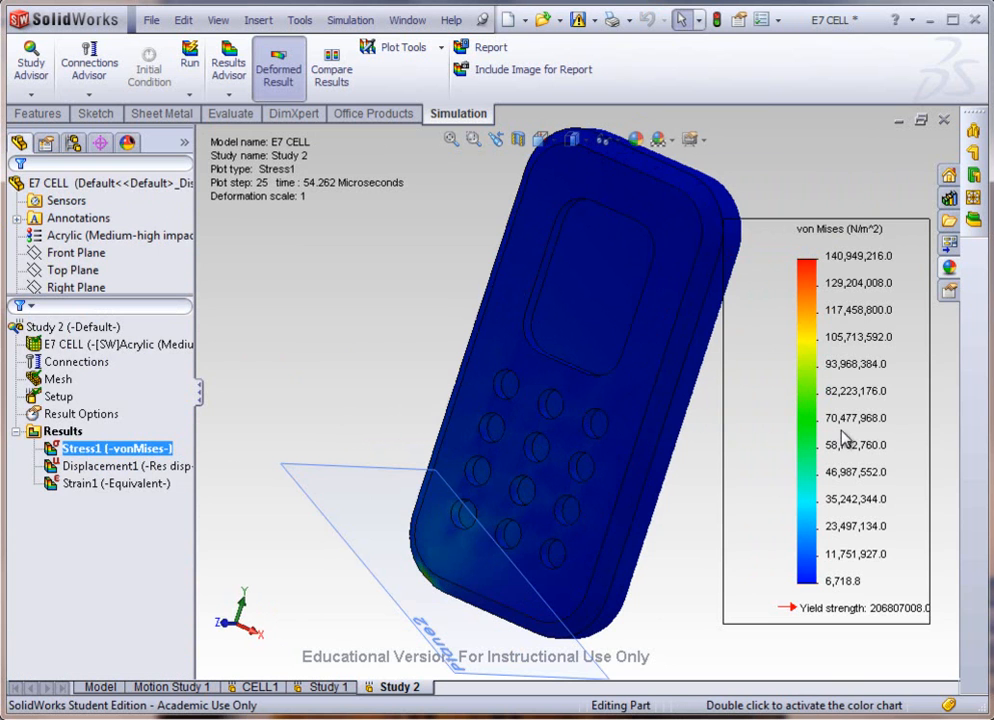
Step: Change the von Mises stress plot's units to N/mm^2 (MPa), keeping node values and the true-scale deformed shape
right_click(807, 387)
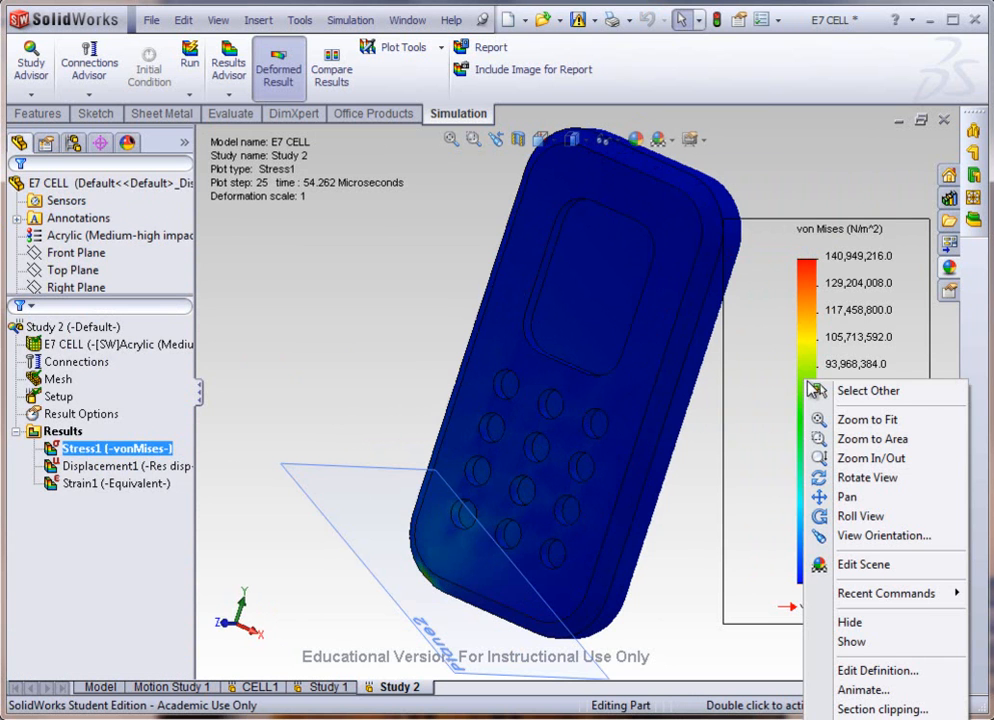
click(864, 670)
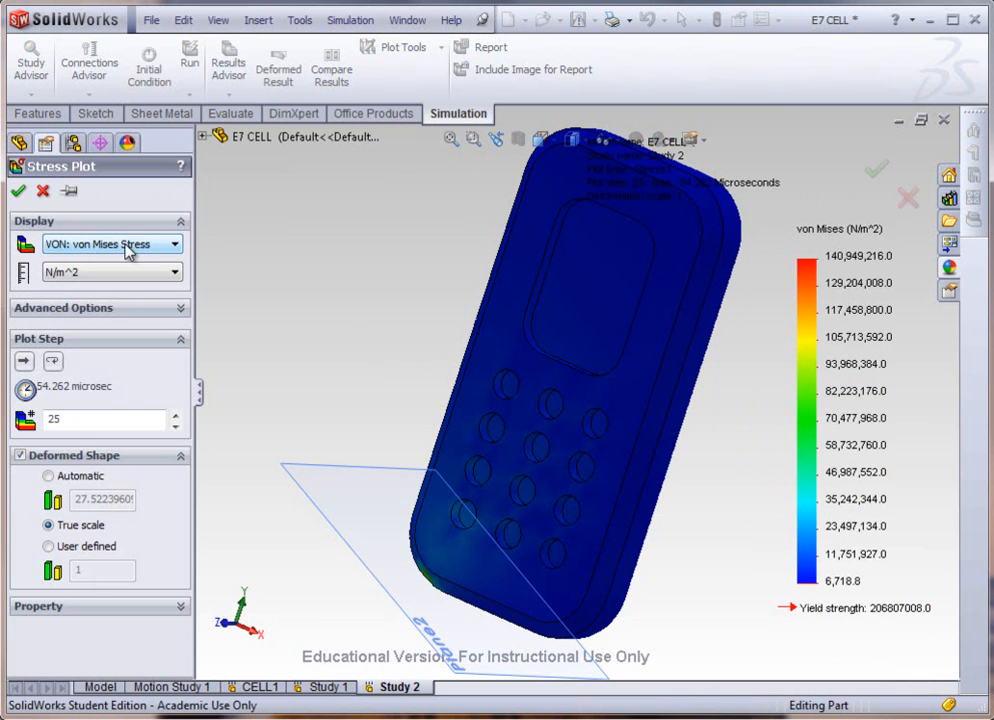
click(178, 246)
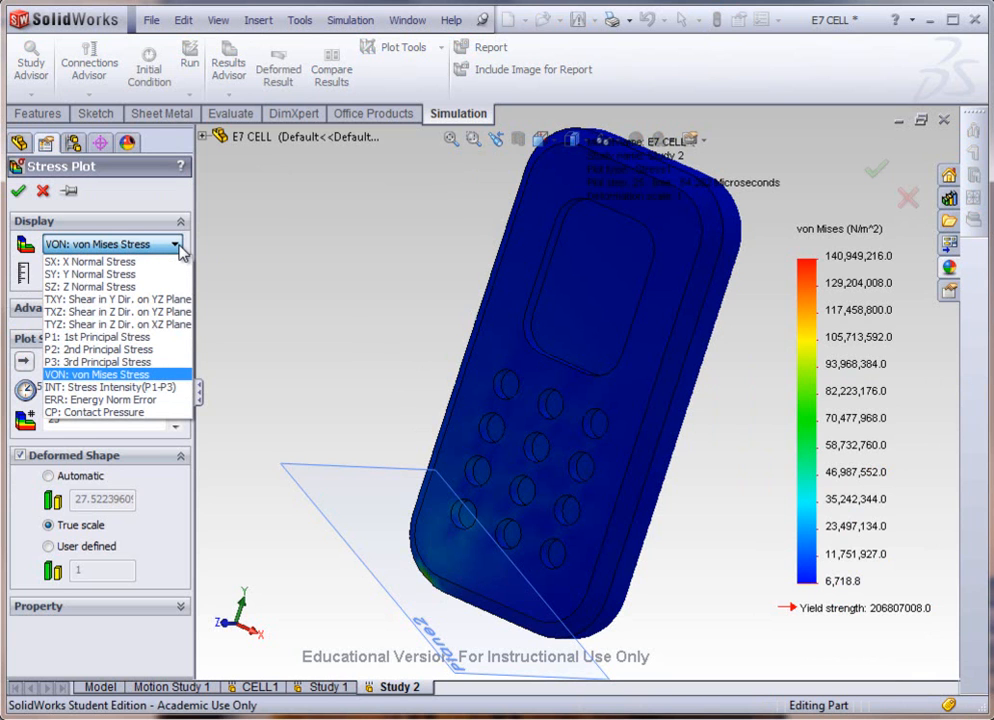
click(179, 248)
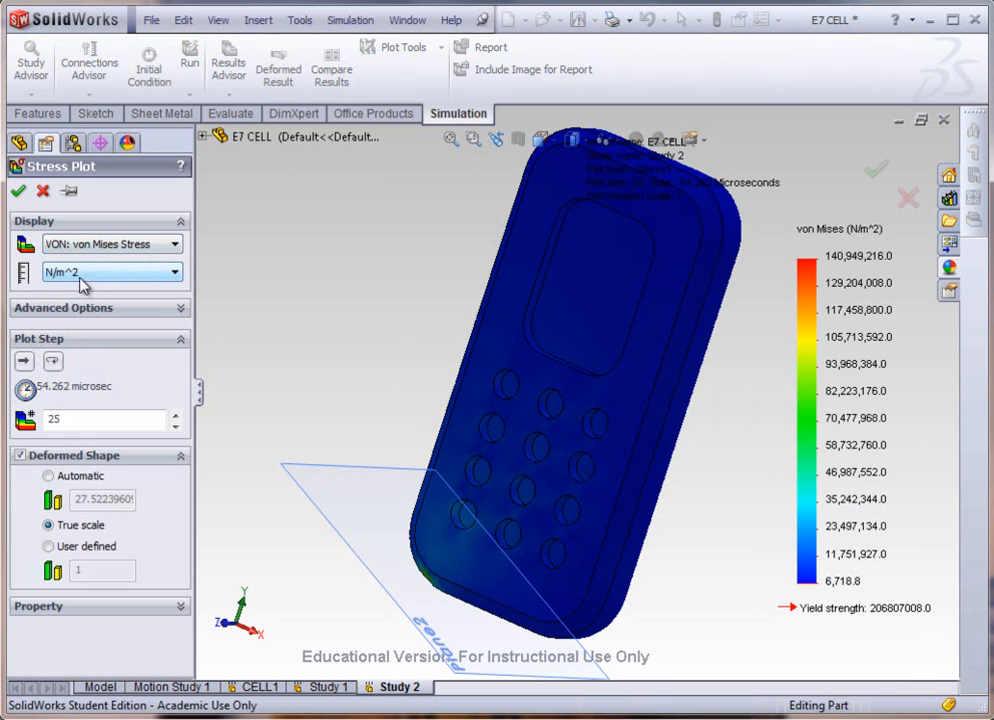
click(162, 284)
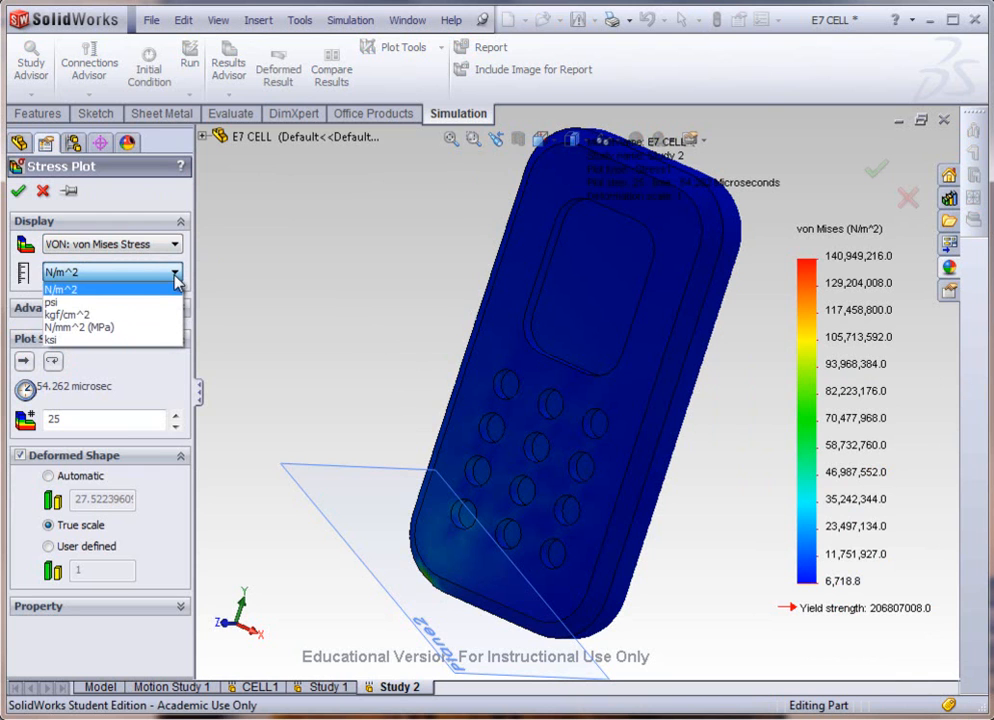
click(118, 328)
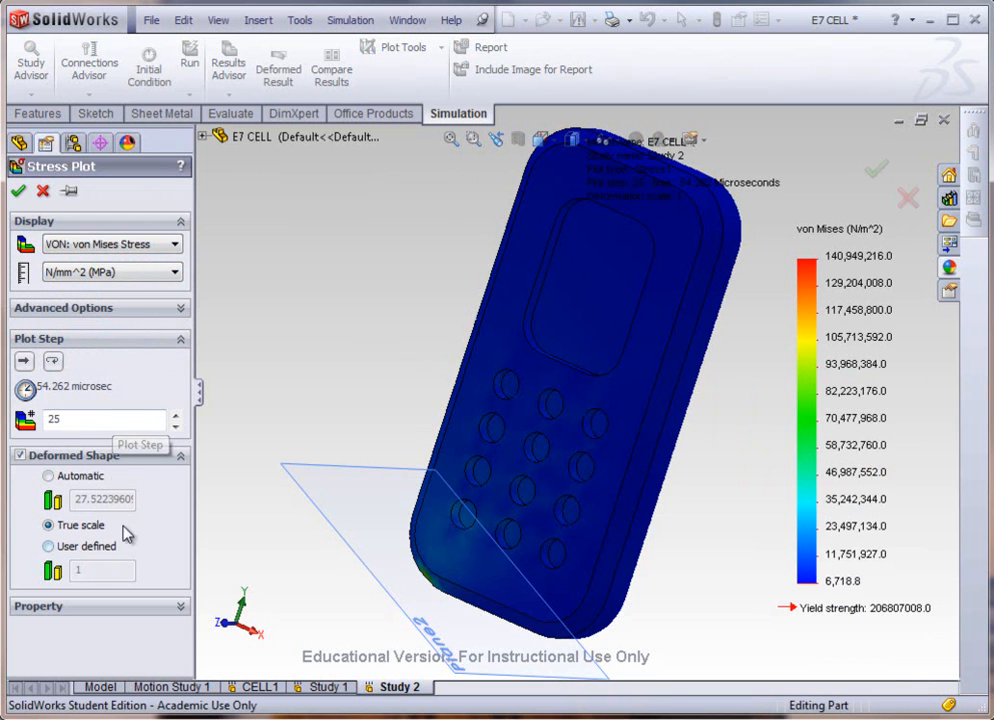
click(117, 316)
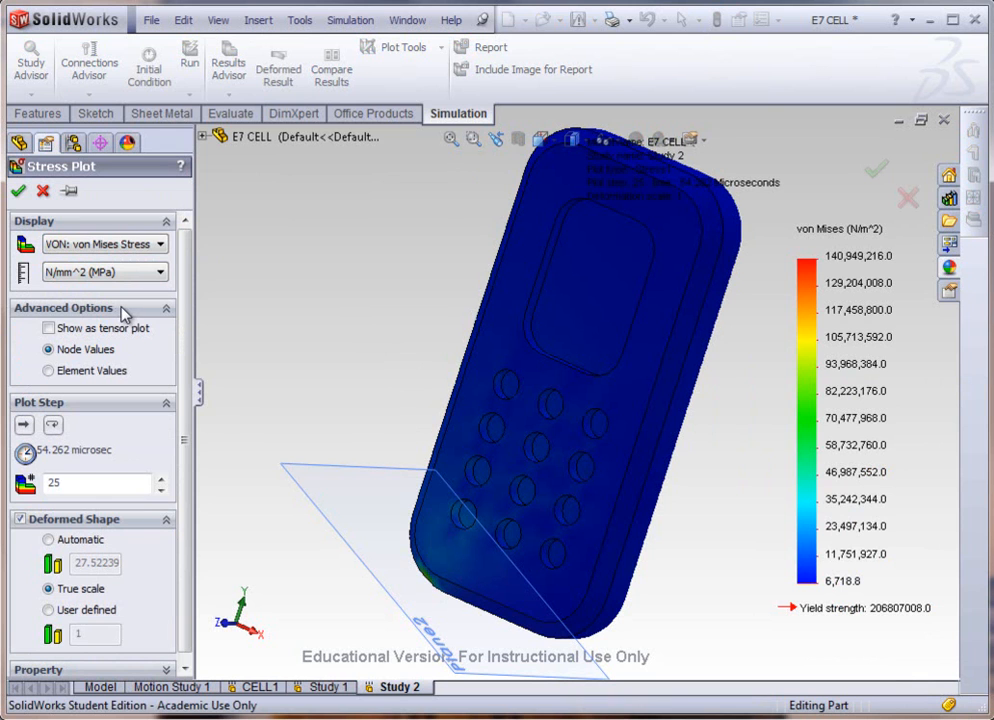
click(18, 191)
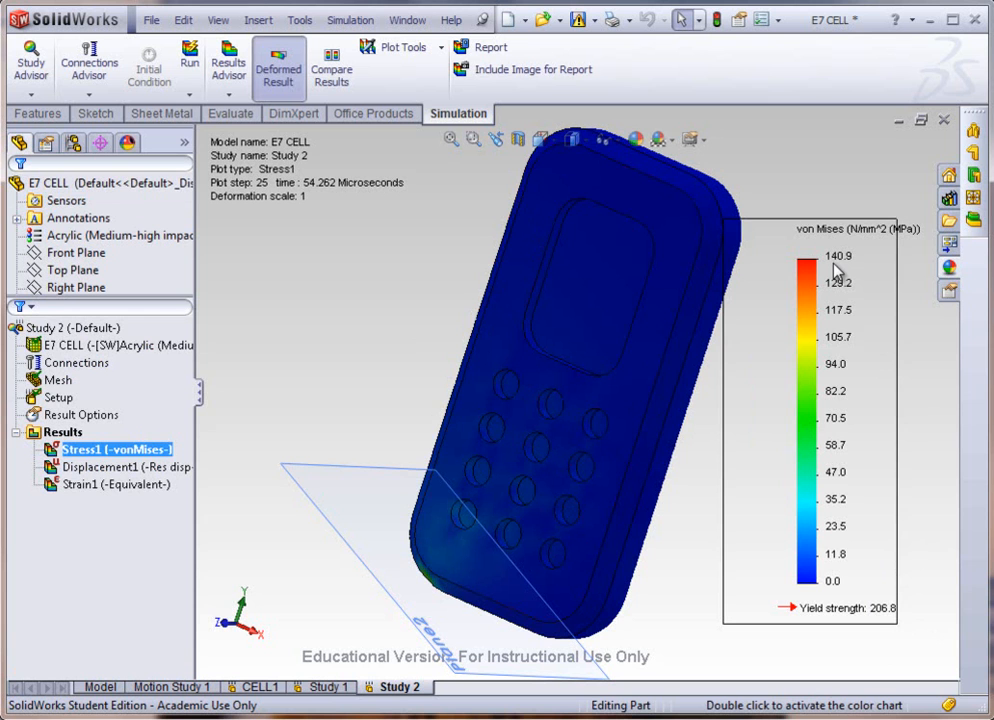
Step: Examine the MPa stress plot against its legend, looking at the phone's impact corner and whole front face
middle_drag(436, 527, 492, 490)
scroll(527, 508, down, 3)
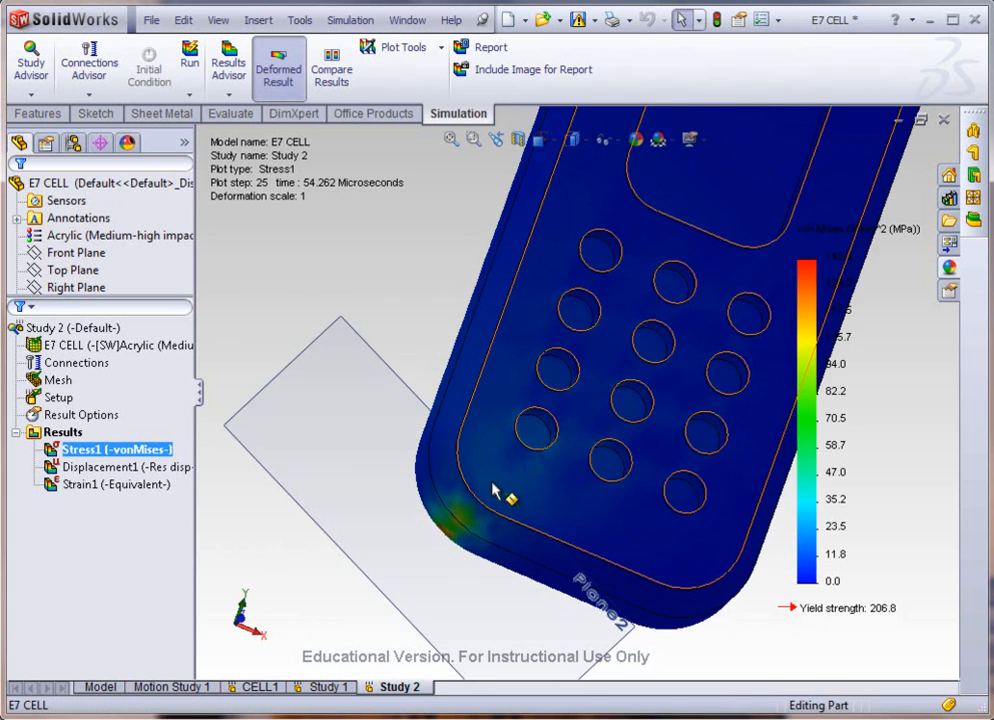
scroll(492, 490, up, 4)
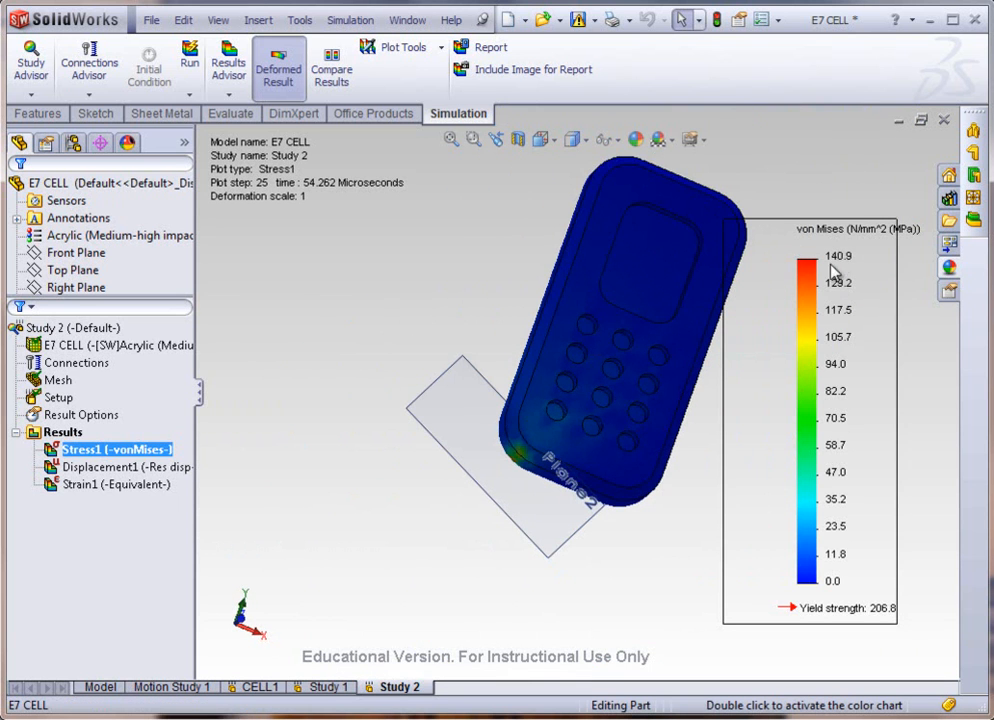
scroll(561, 413, down, 3)
scroll(559, 444, up, 3)
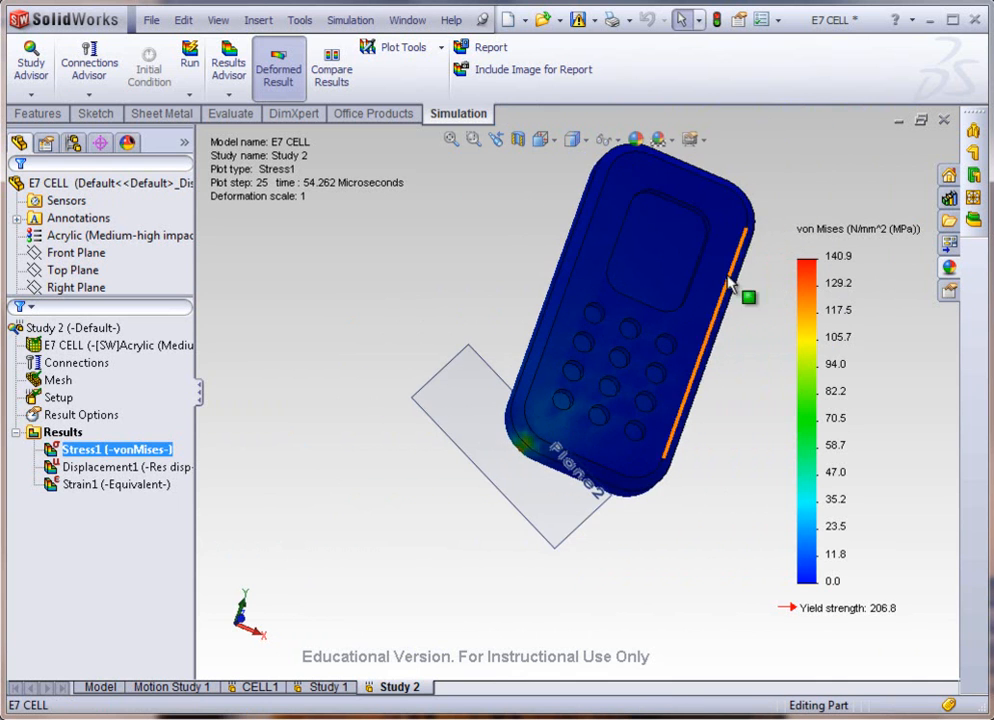
scroll(738, 293, down, 4)
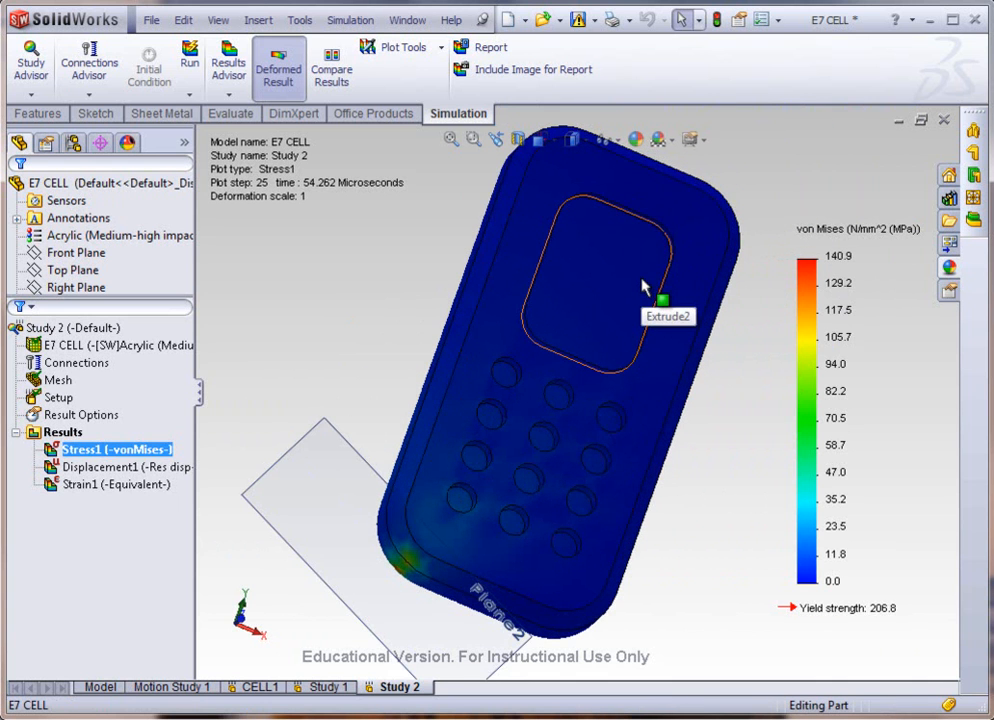
middle_drag(643, 287, 484, 421)
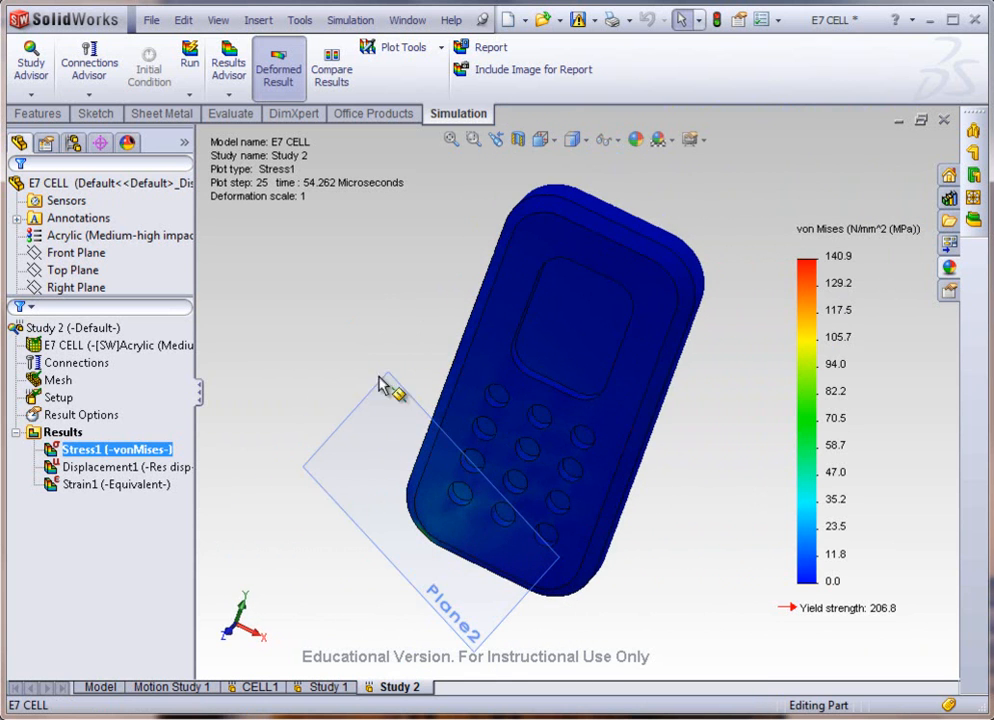
Step: Animate the Stress1 plot at speed 21, watch the impact corner up close, and close the animation
right_click(88, 458)
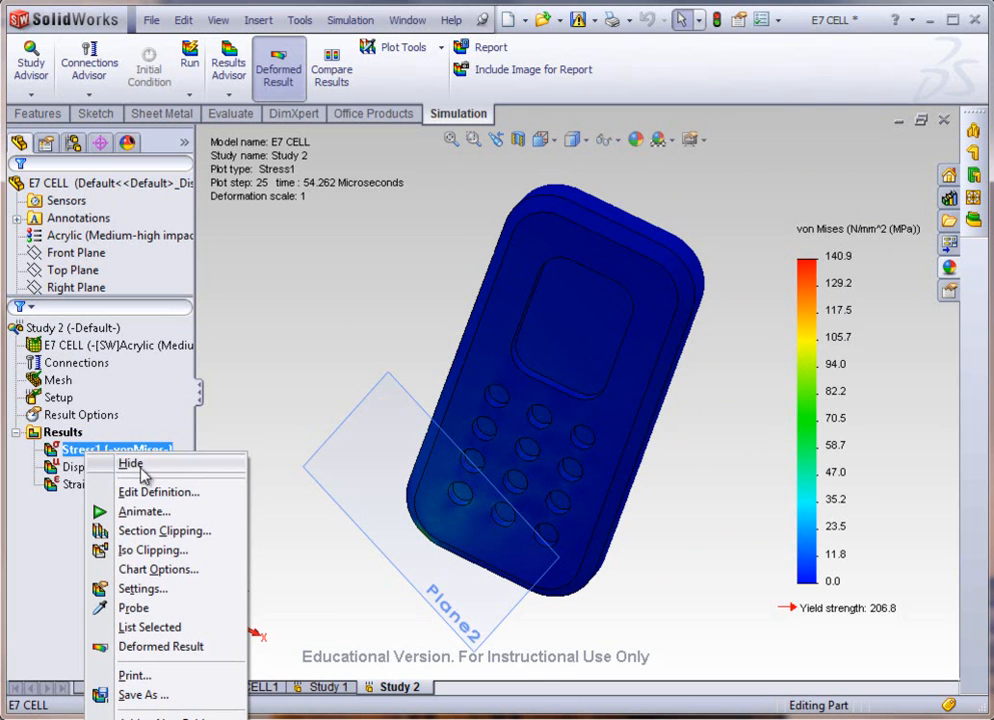
click(103, 514)
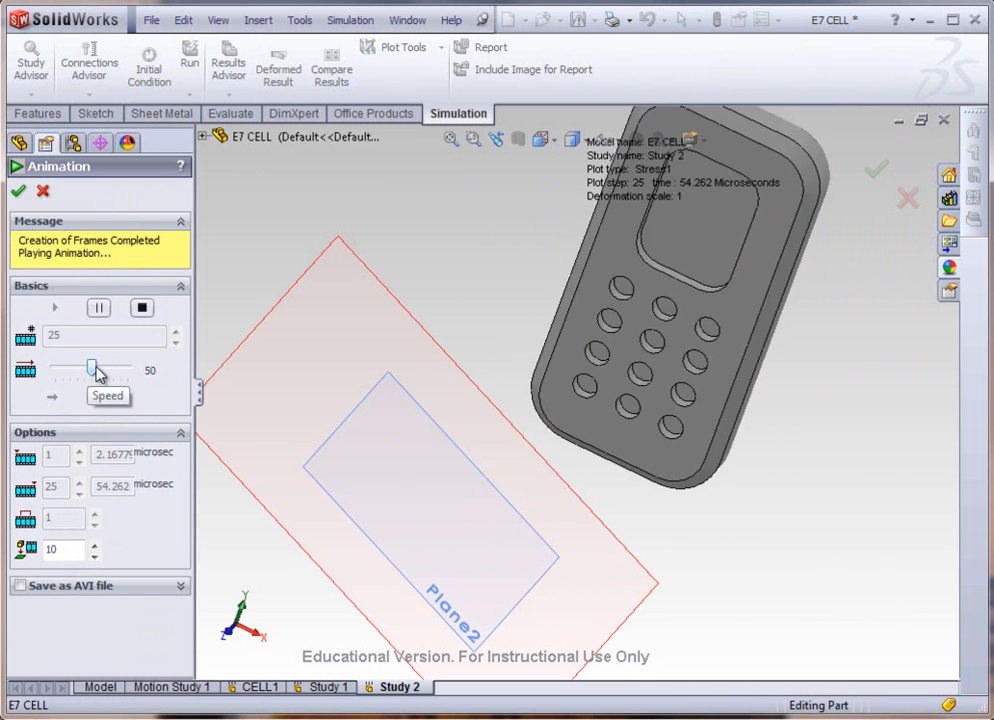
drag(94, 369, 80, 370)
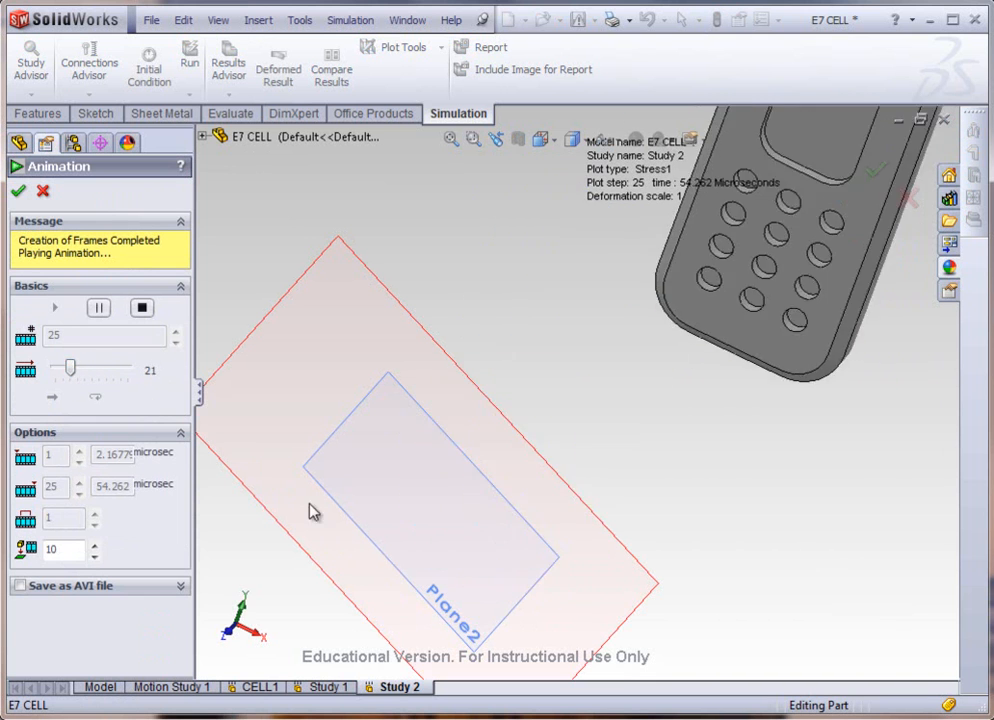
scroll(400, 516, down, 3)
scroll(483, 512, down, 10)
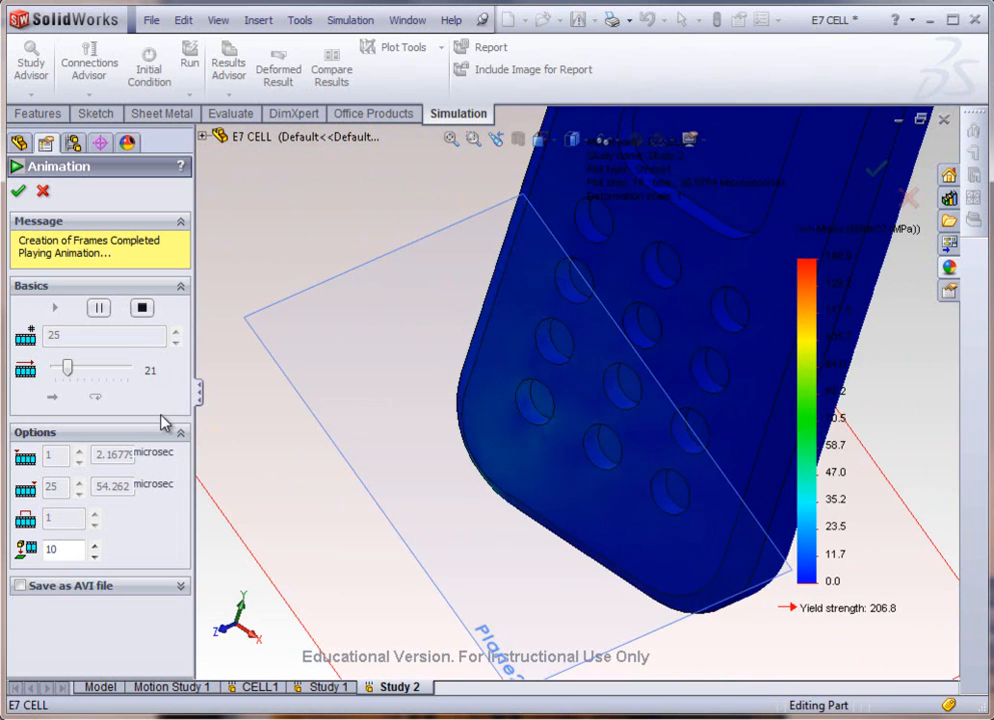
click(20, 192)
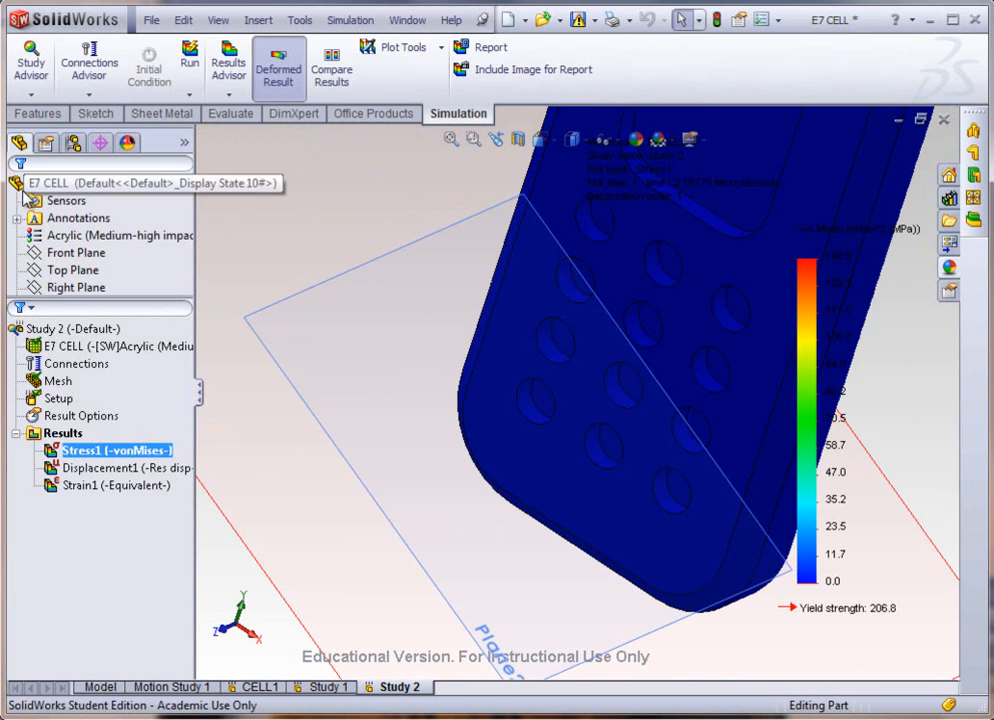
Step: Show the Displacement1 plot and view the resultant displacement across the phone's keypad area
right_click(111, 471)
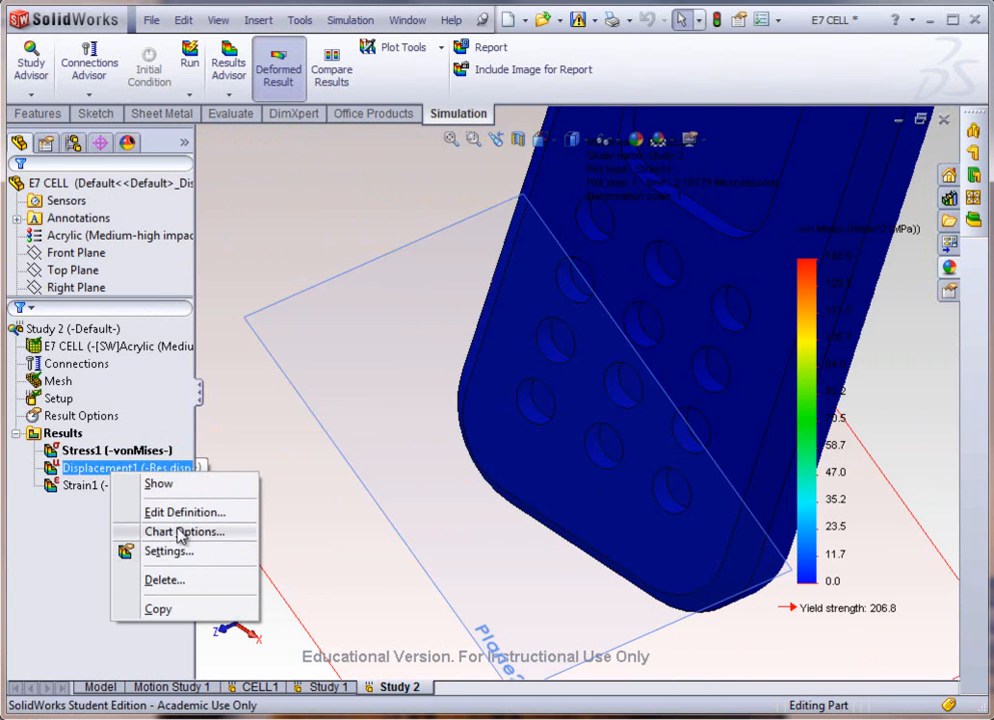
click(152, 485)
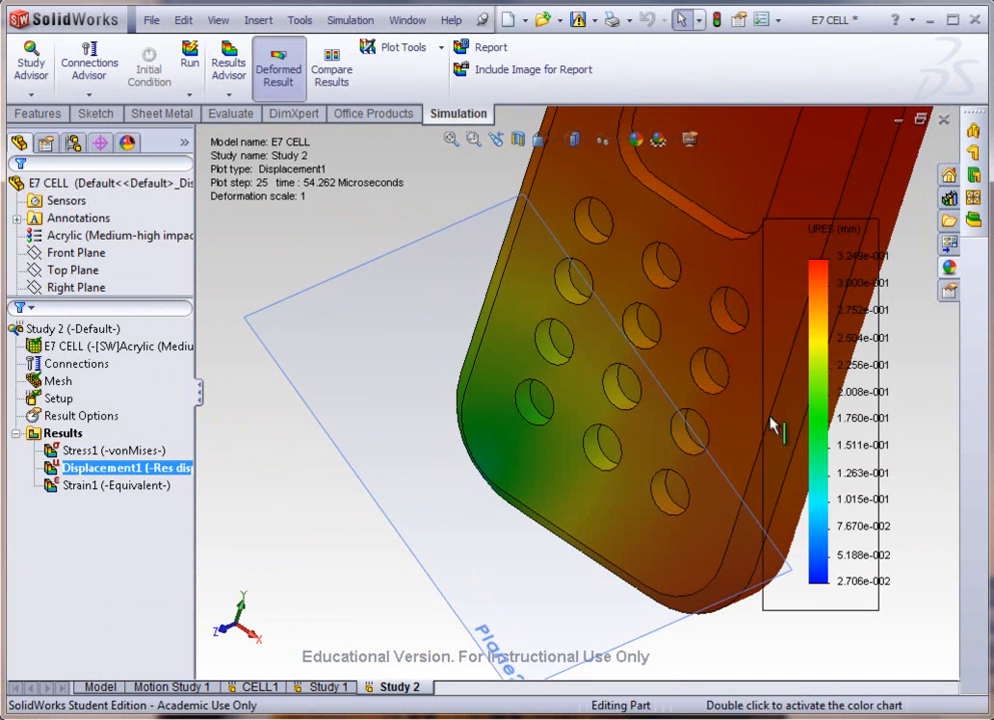
scroll(642, 411, up, 3)
scroll(798, 306, down, 2)
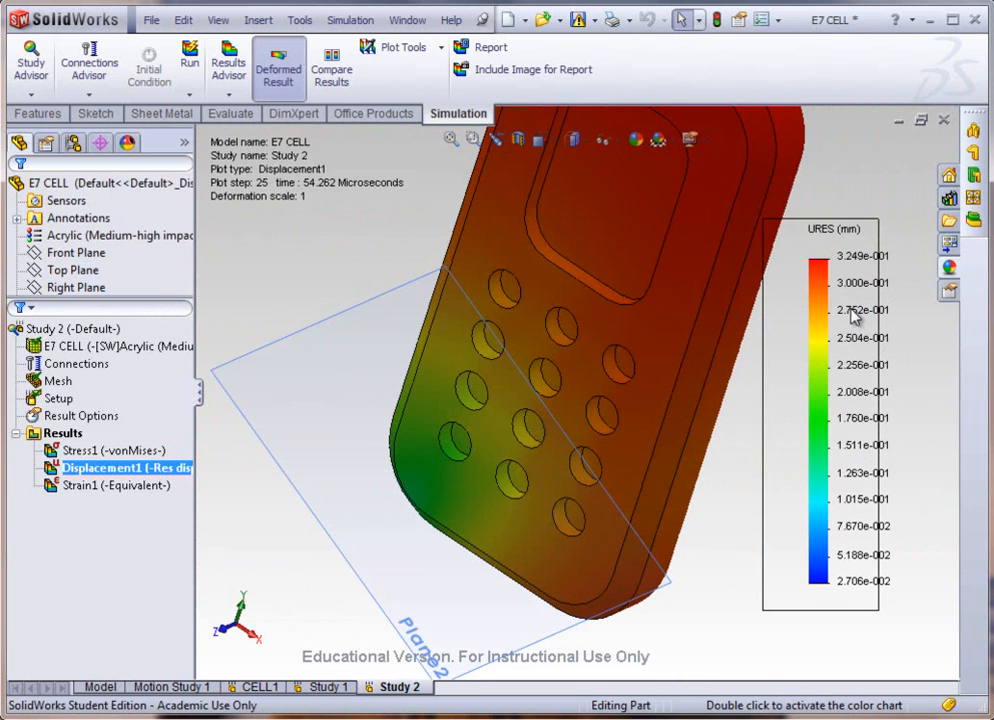
right_click(835, 356)
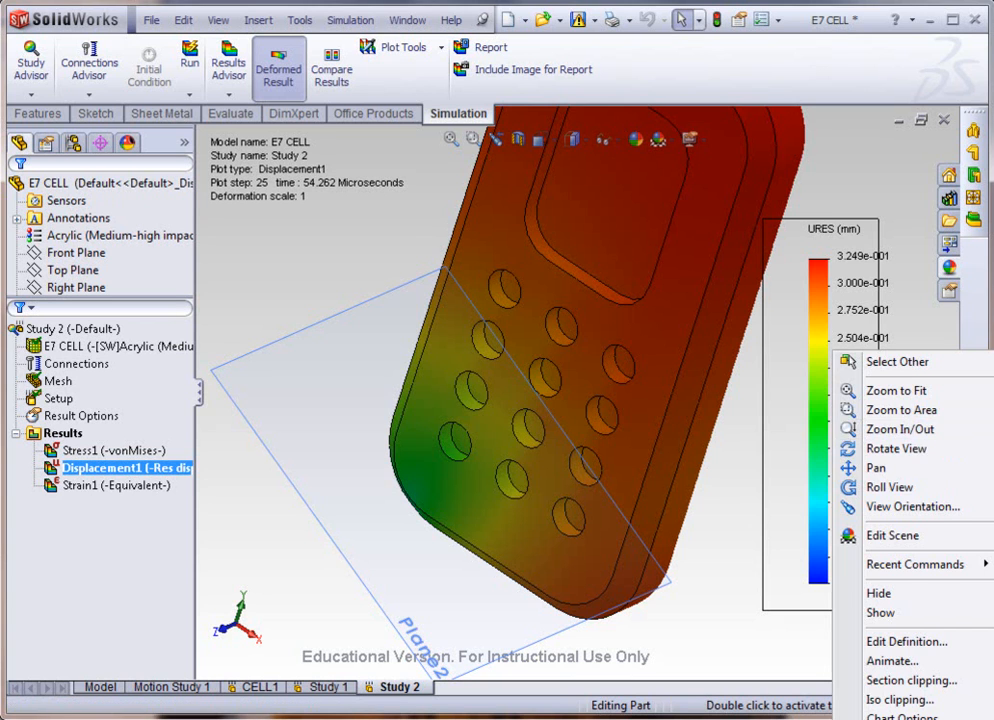
key(Escape)
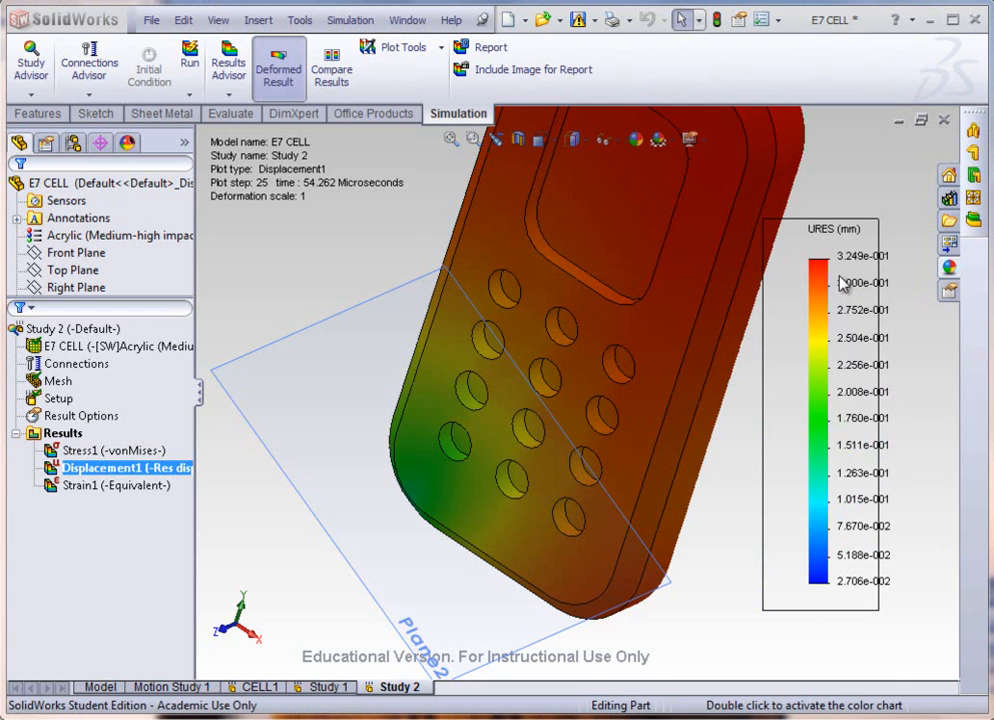
Step: Set the resultant displacement plot's units to inches and inspect the displacement around the phone's impact corner
right_click(845, 326)
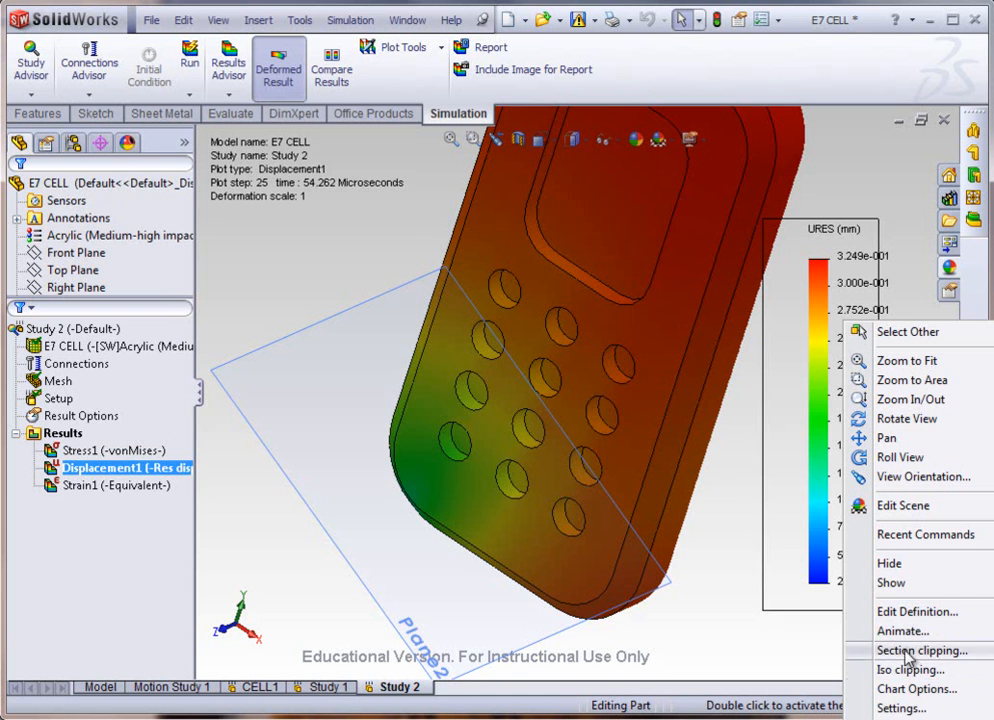
click(910, 613)
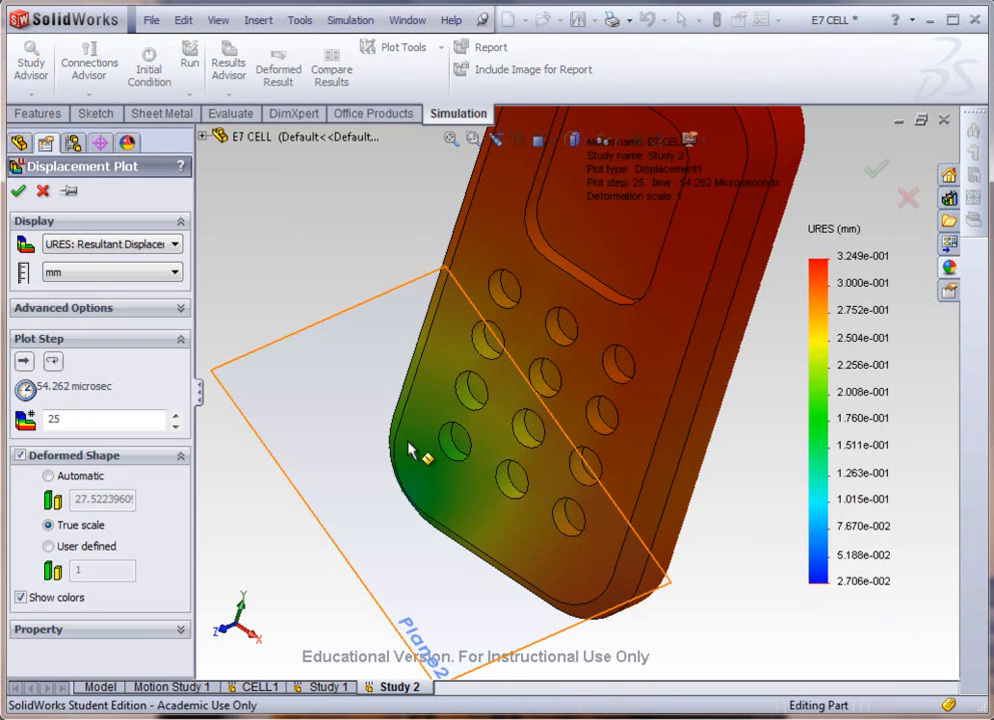
click(133, 272)
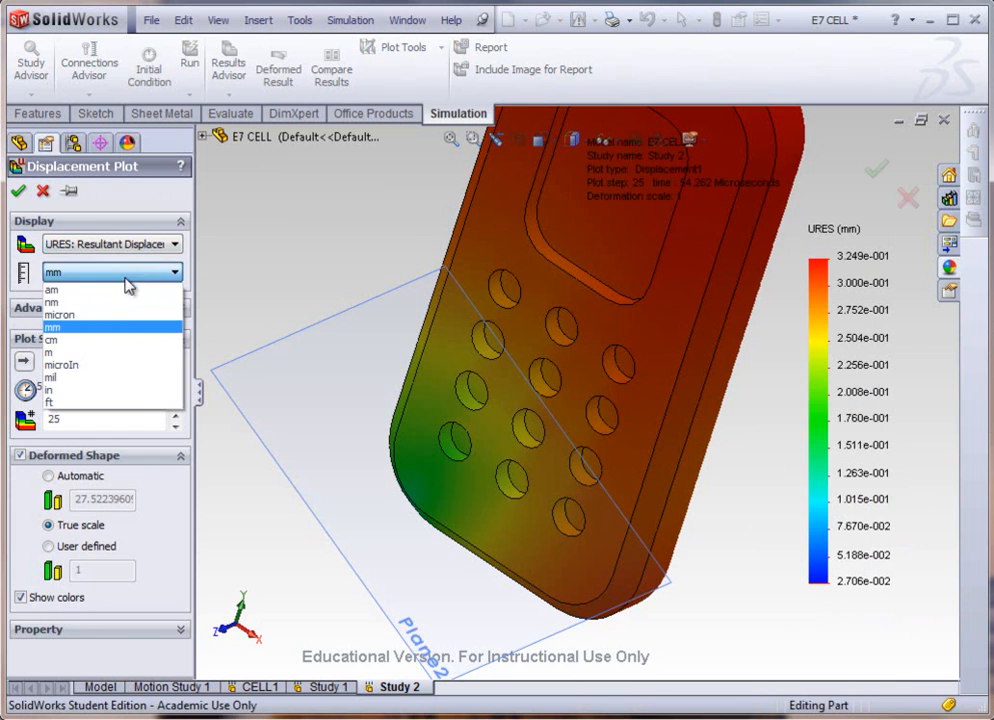
click(60, 390)
click(178, 251)
click(180, 254)
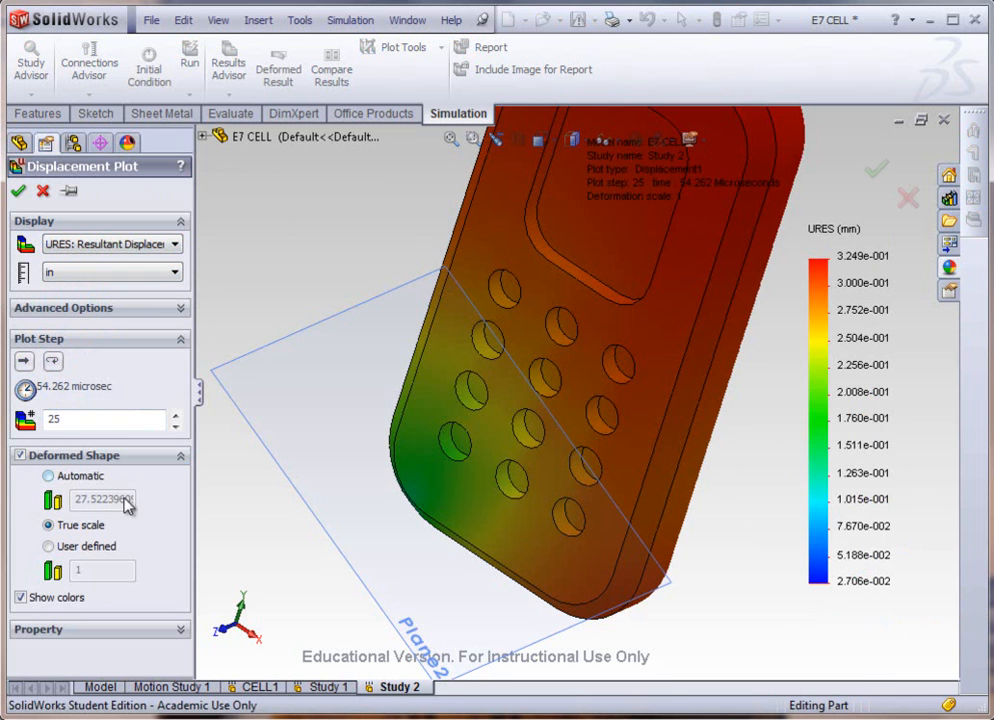
click(162, 318)
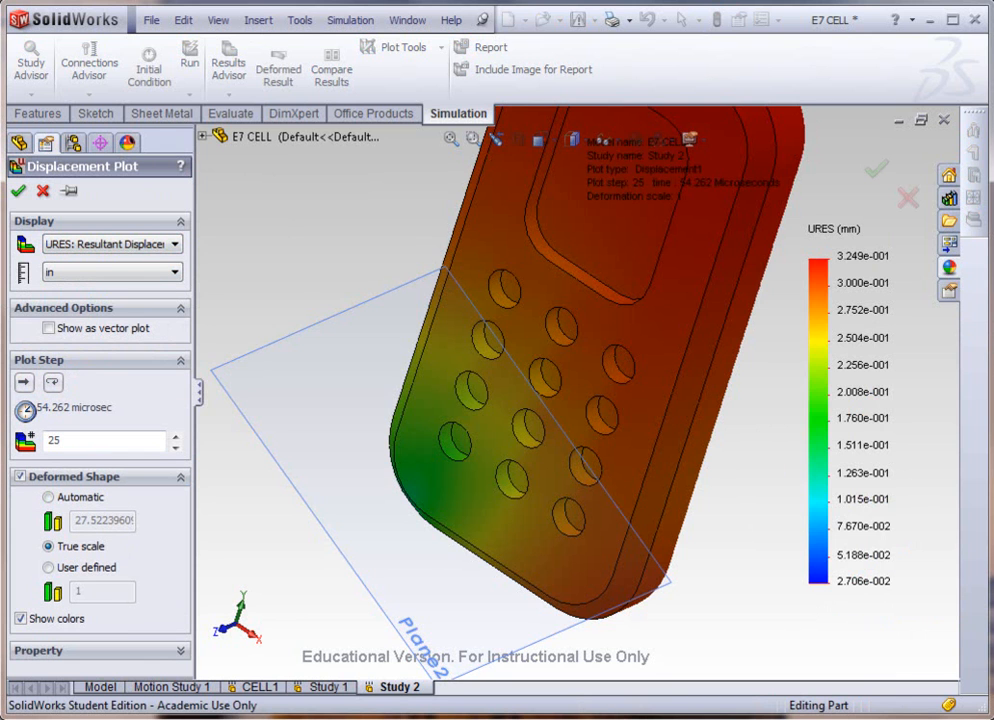
click(19, 193)
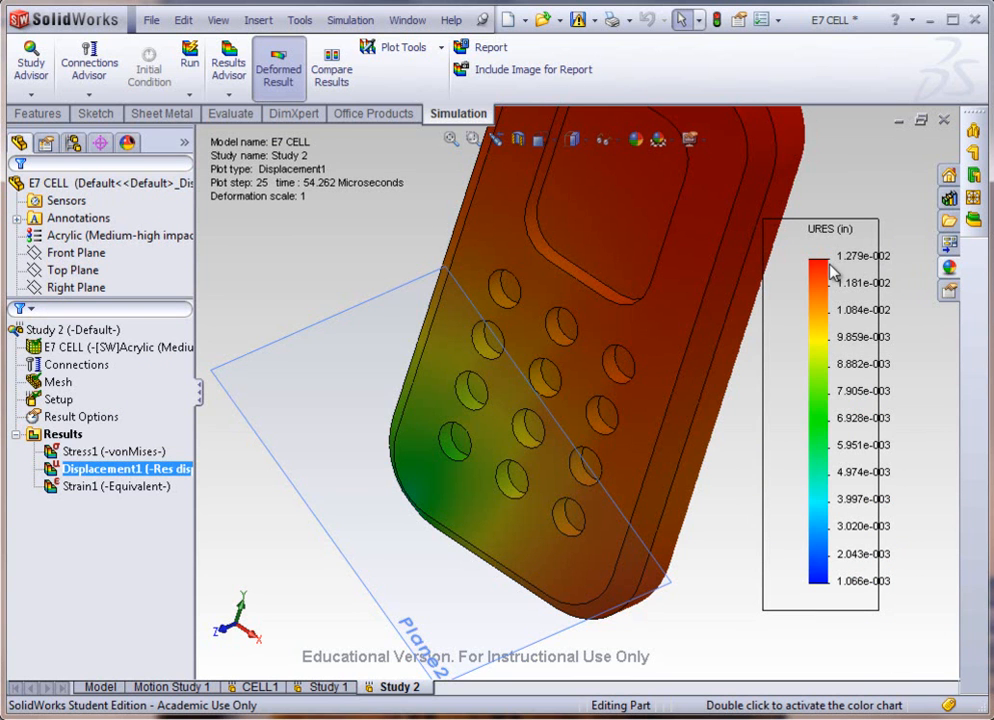
middle_drag(776, 443, 601, 400)
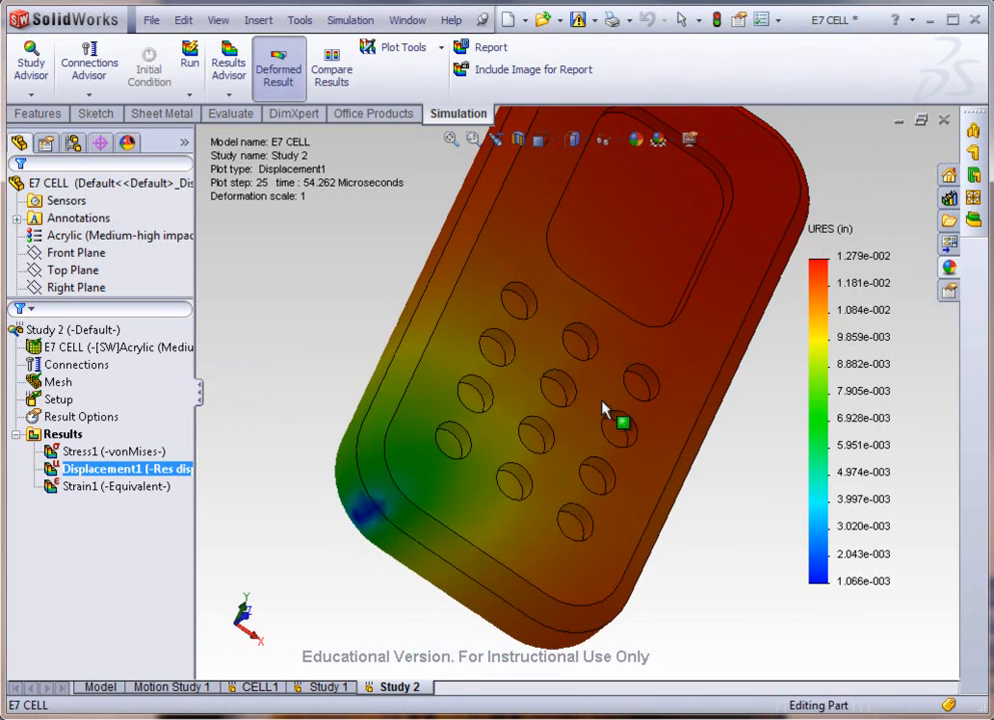
scroll(470, 485, up, 1)
scroll(461, 481, down, 1)
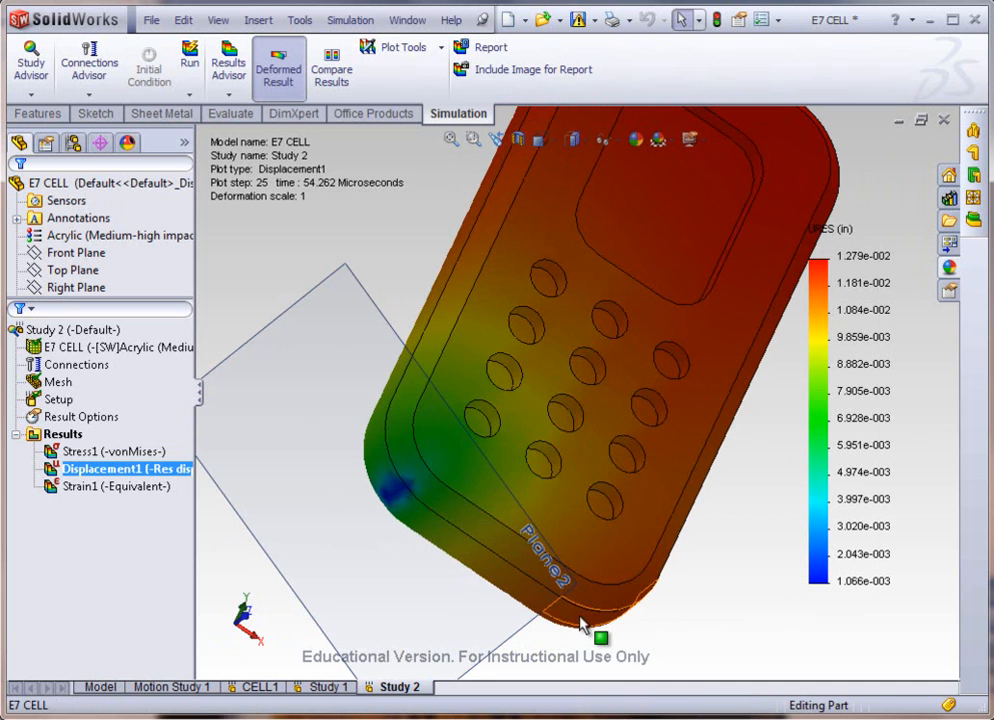
Step: Show the Strain1 equivalent strain plot and inspect the phone's impact corner up close
double_click(100, 487)
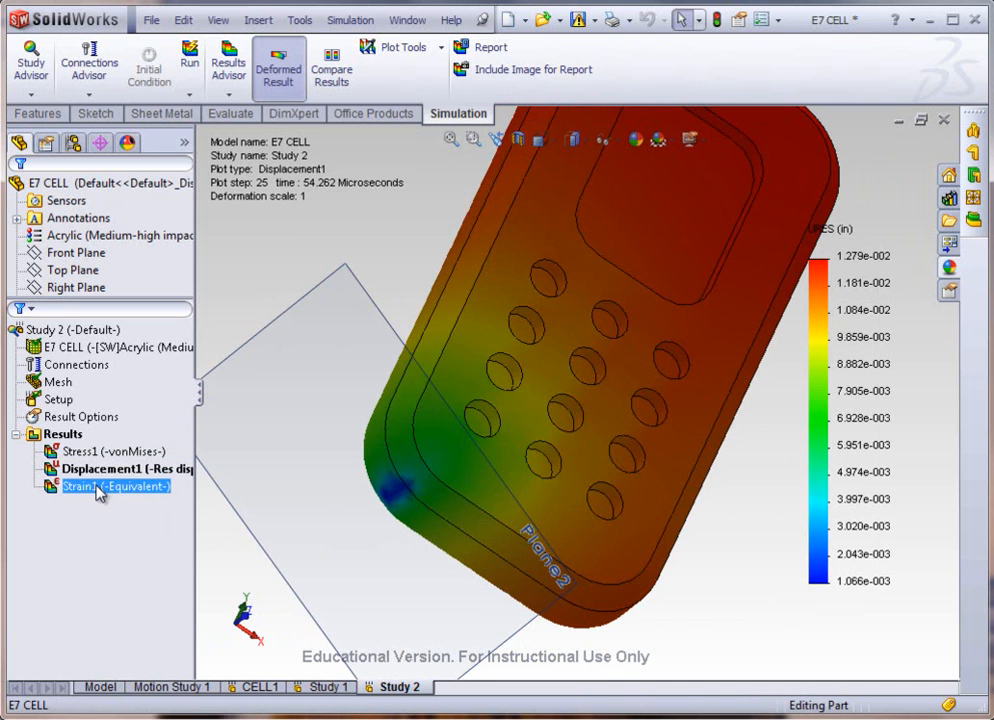
middle_drag(422, 552, 492, 464)
scroll(556, 456, down, 3)
scroll(529, 470, down, 2)
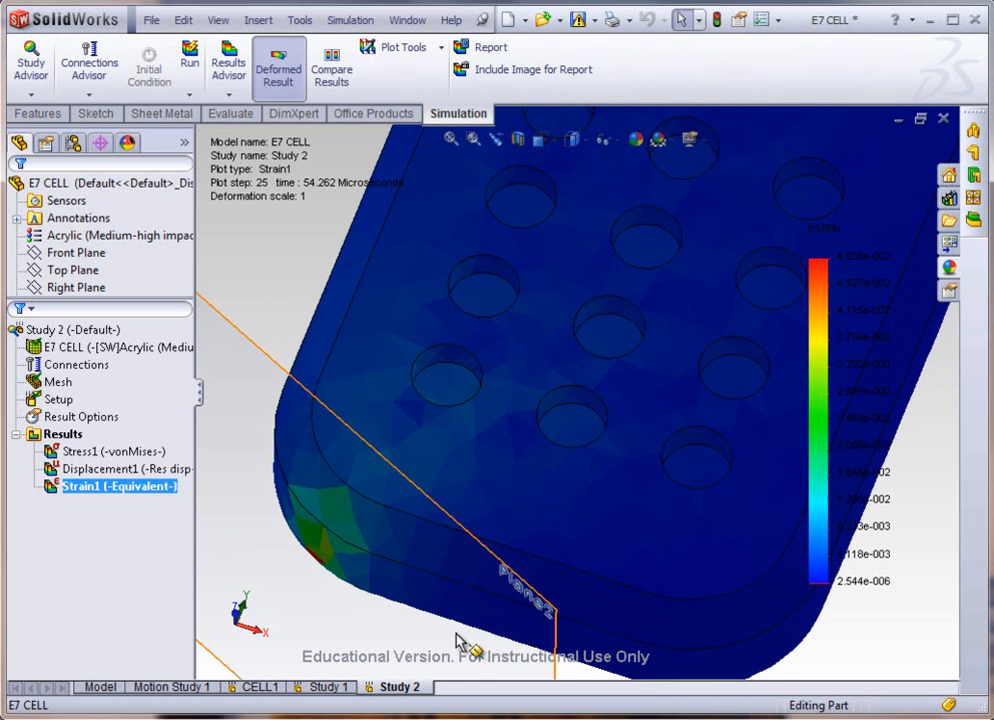